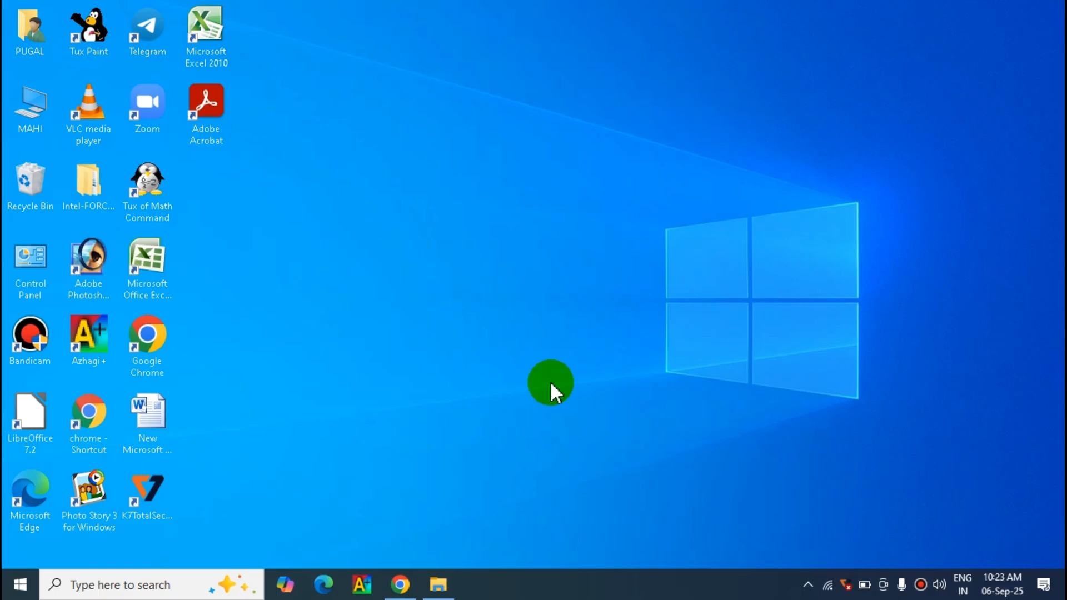
# Step: Switch to Chrome and open the registration form for TNTET 2025 Paper II from the Teachers Recruitment Board's online applications
pyautogui.click(400, 584)
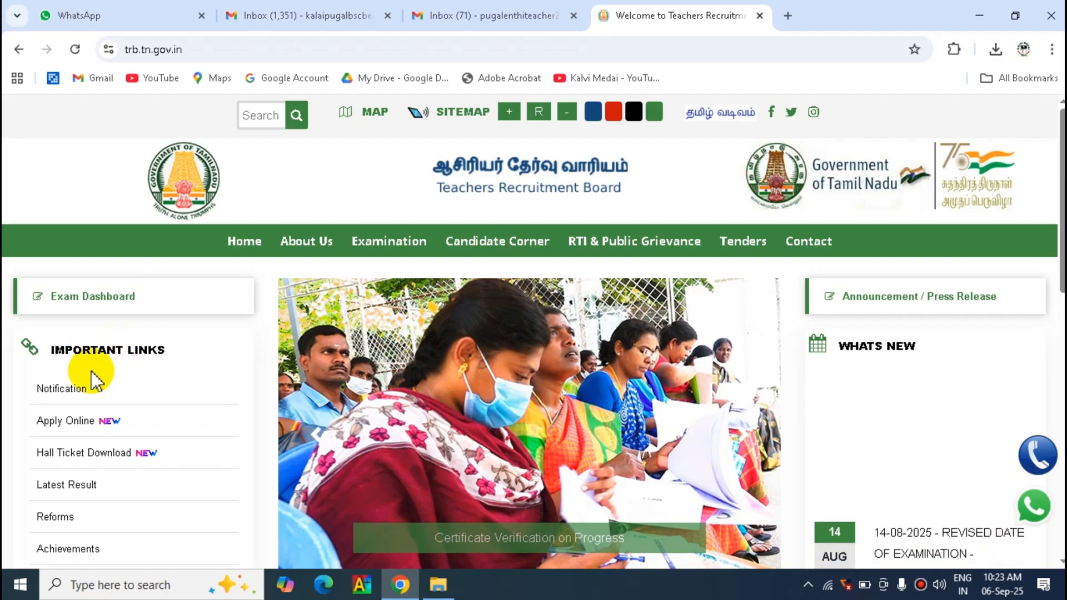
pyautogui.click(102, 427)
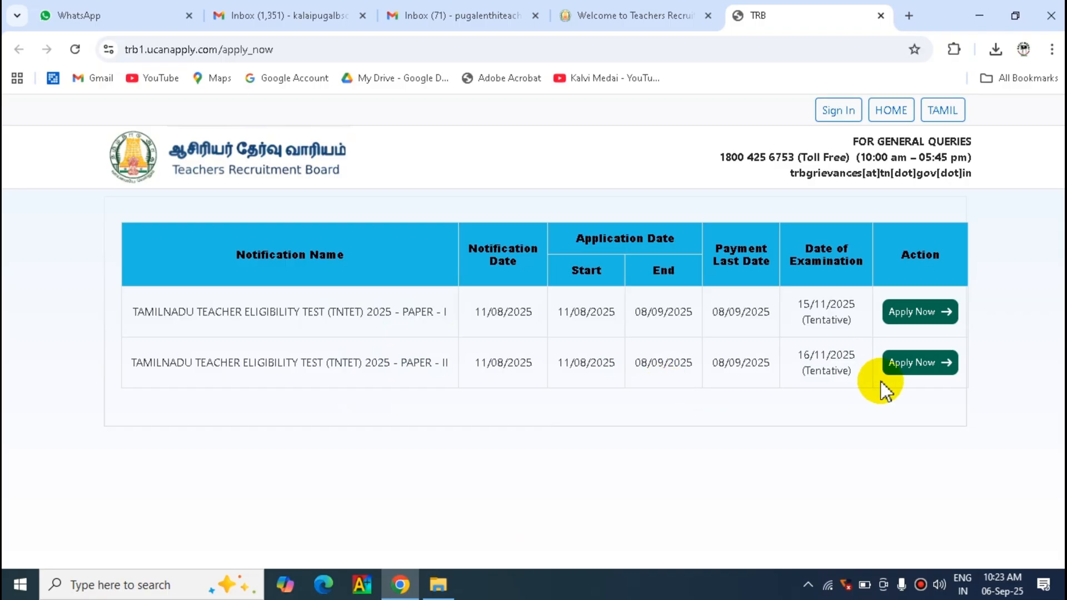
pyautogui.click(920, 366)
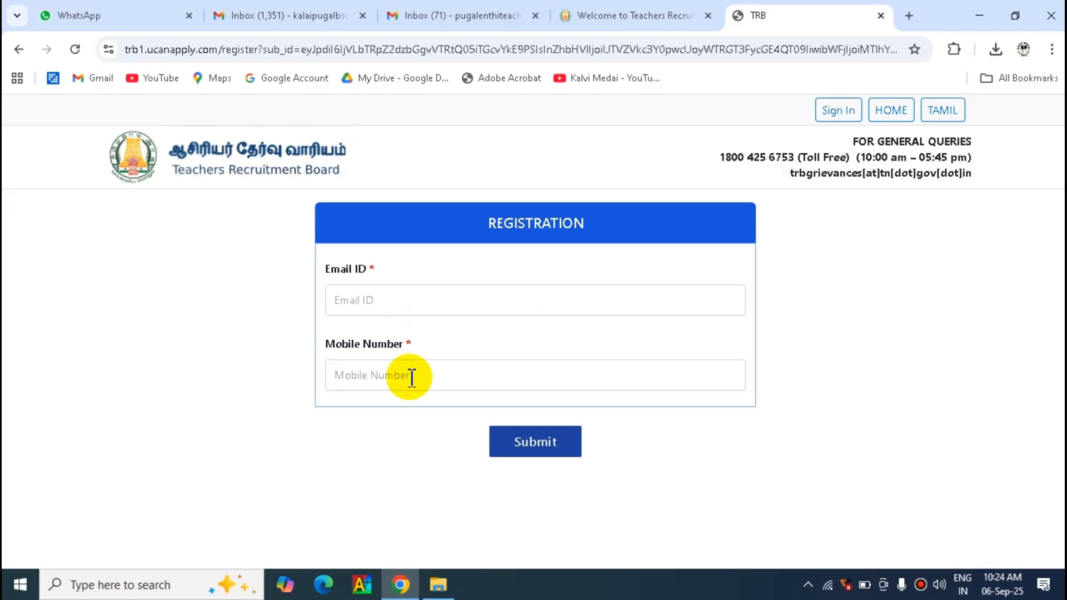
# Step: Enter the candidate's e-mail address in the registration form and request a verification code for it
pyautogui.click(393, 289)
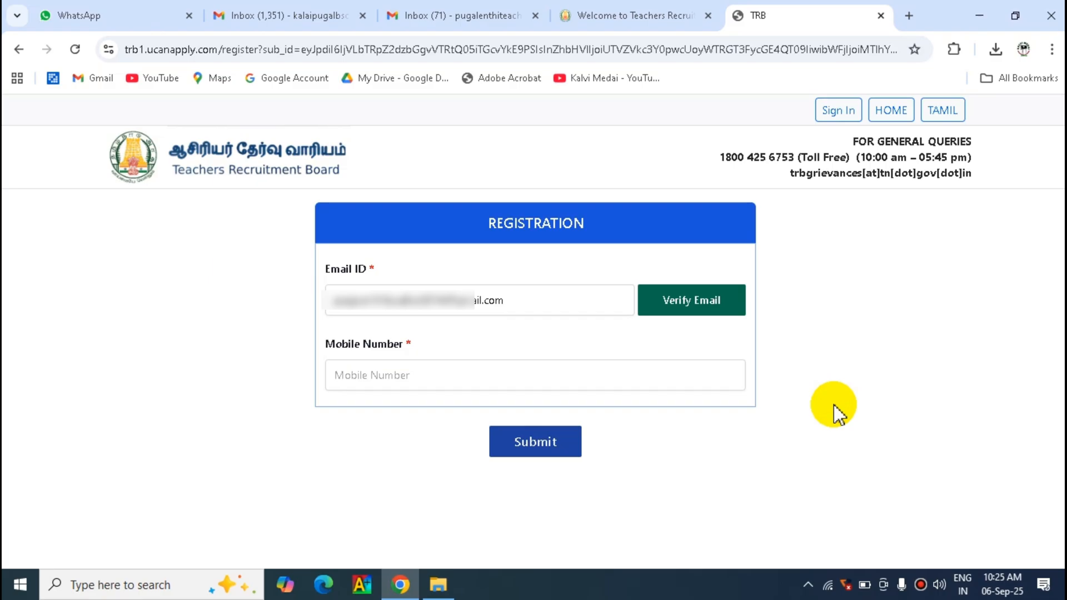
pyautogui.click(695, 312)
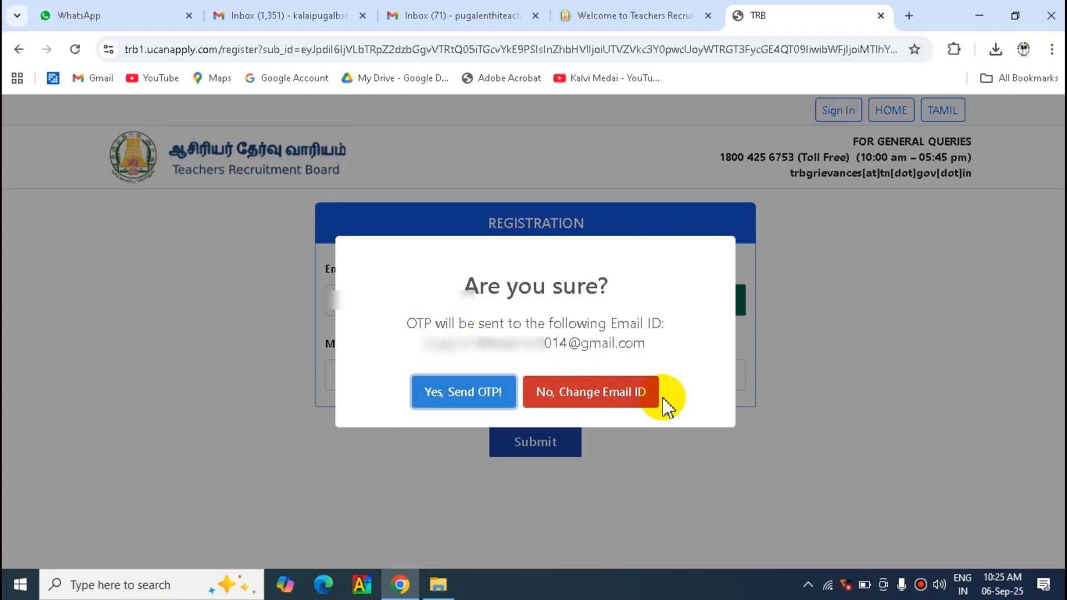
pyautogui.click(436, 396)
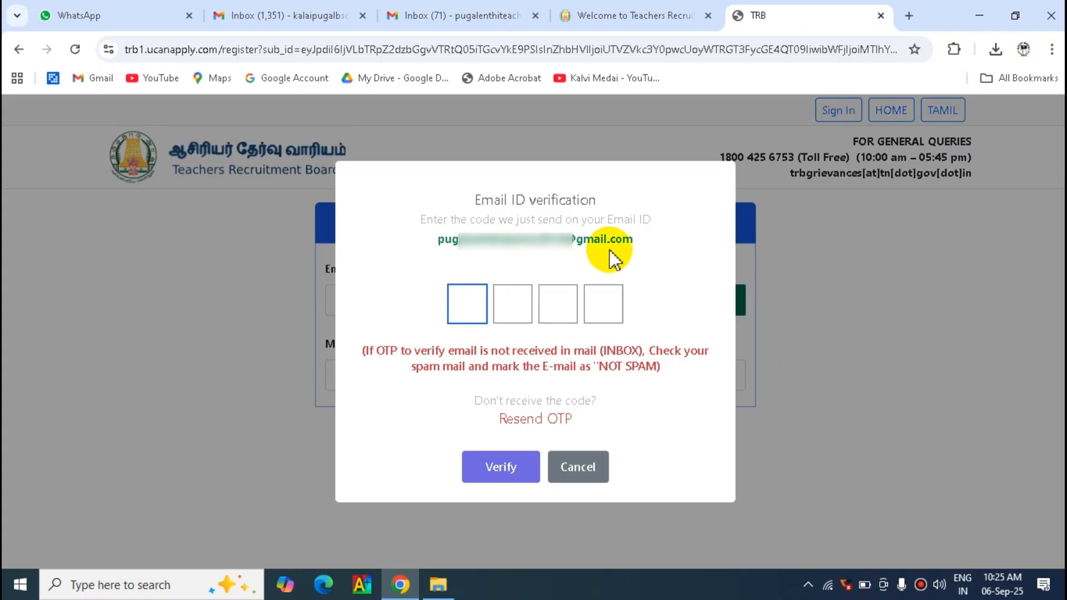
# Step: Switch to Gmail, open the TRB Email Verification message in Spam and select its verification code
pyautogui.click(453, 14)
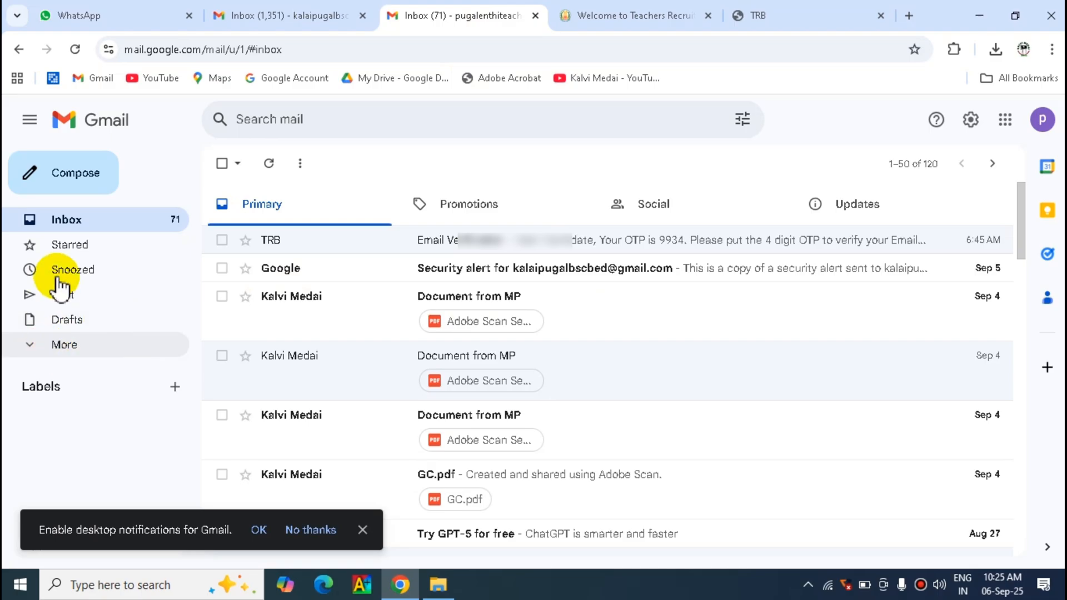
pyautogui.click(59, 346)
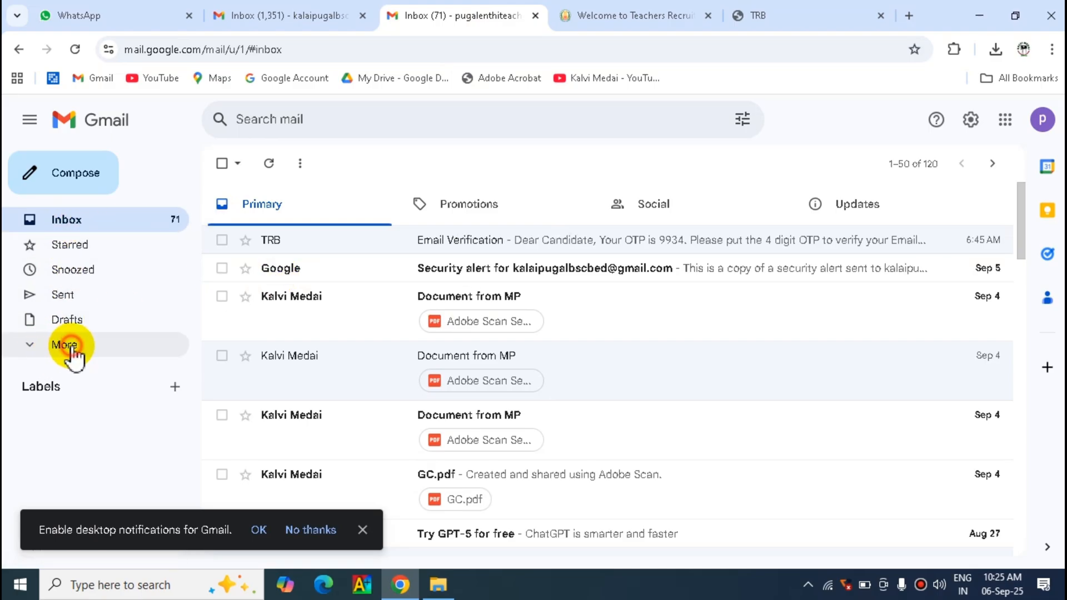
pyautogui.click(56, 348)
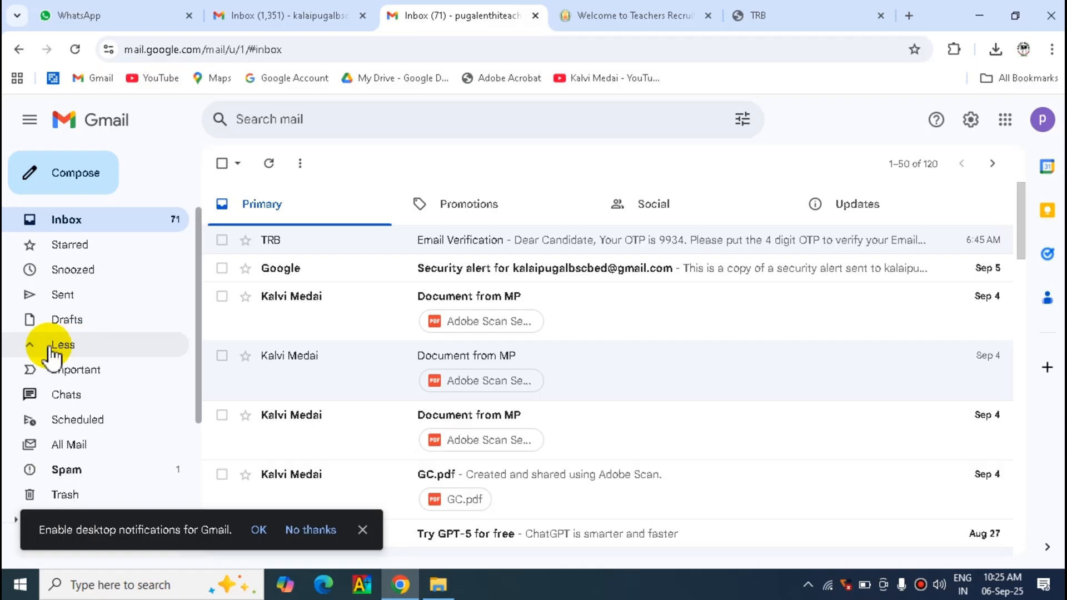
pyautogui.click(67, 470)
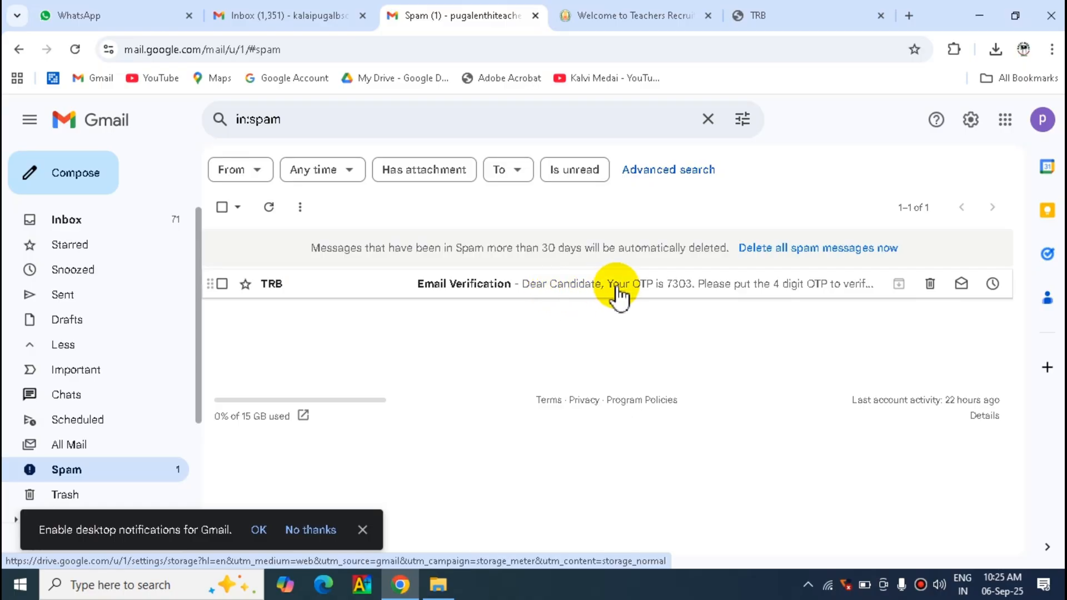
pyautogui.click(639, 286)
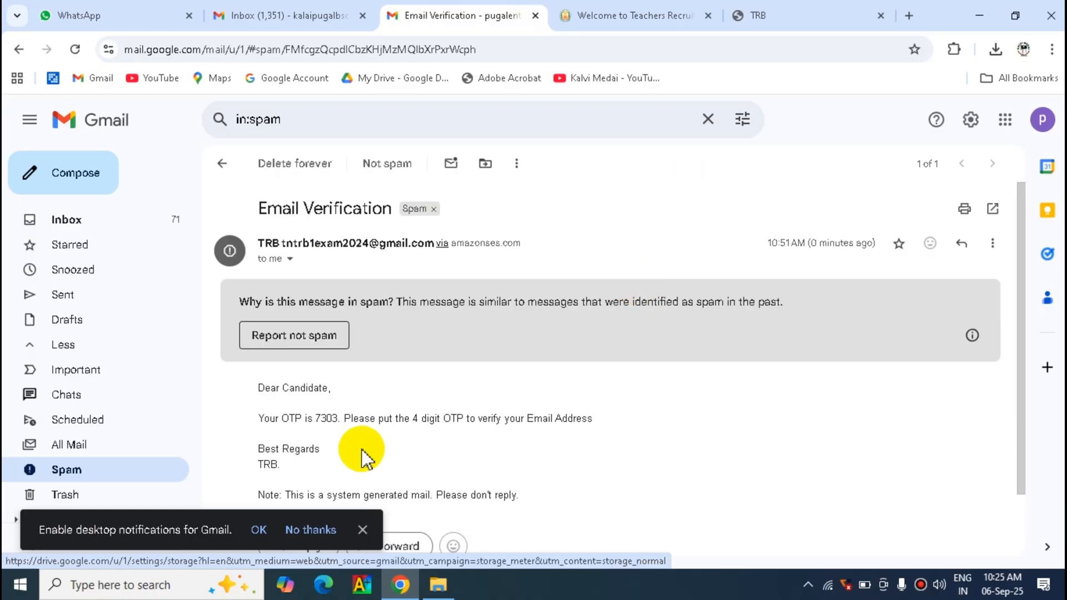
pyautogui.doubleClick(323, 417)
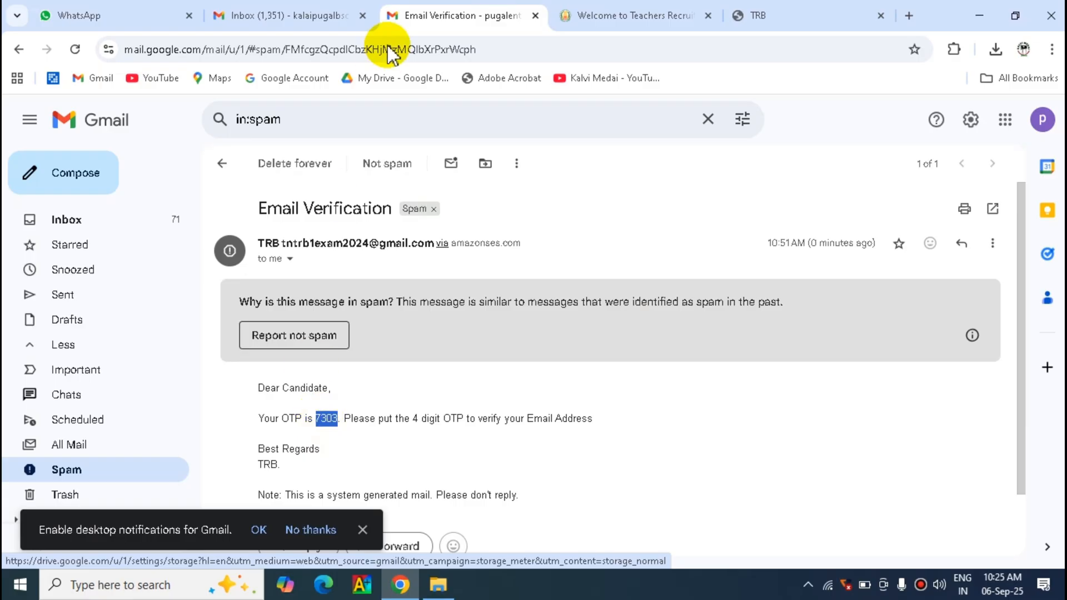
# Step: Return to the TRB registration, enter the e-mail verification code and verify the e-mail address
pyautogui.click(625, 18)
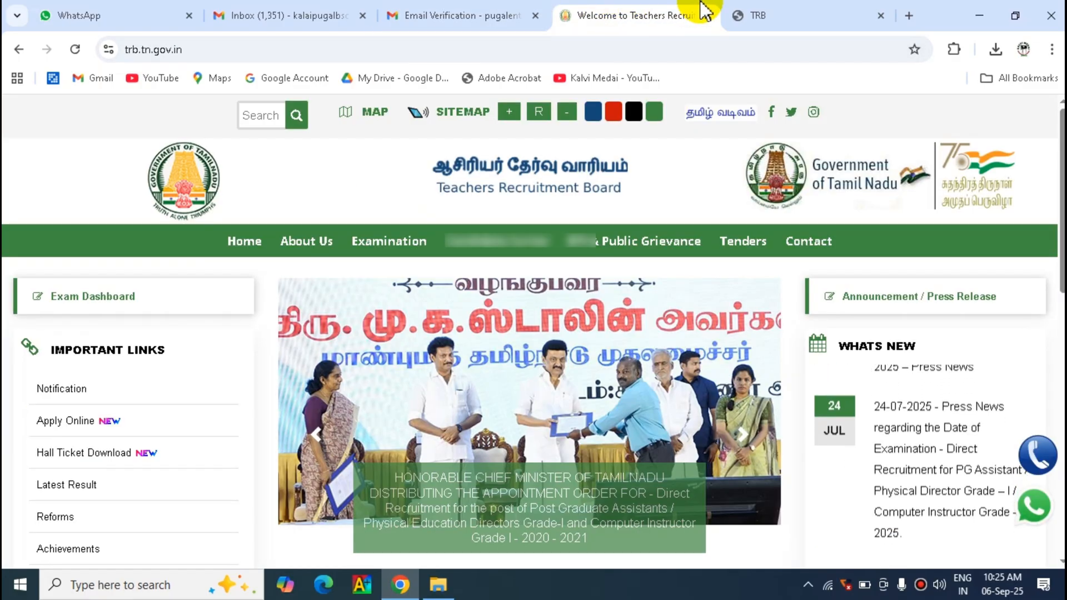
pyautogui.click(789, 15)
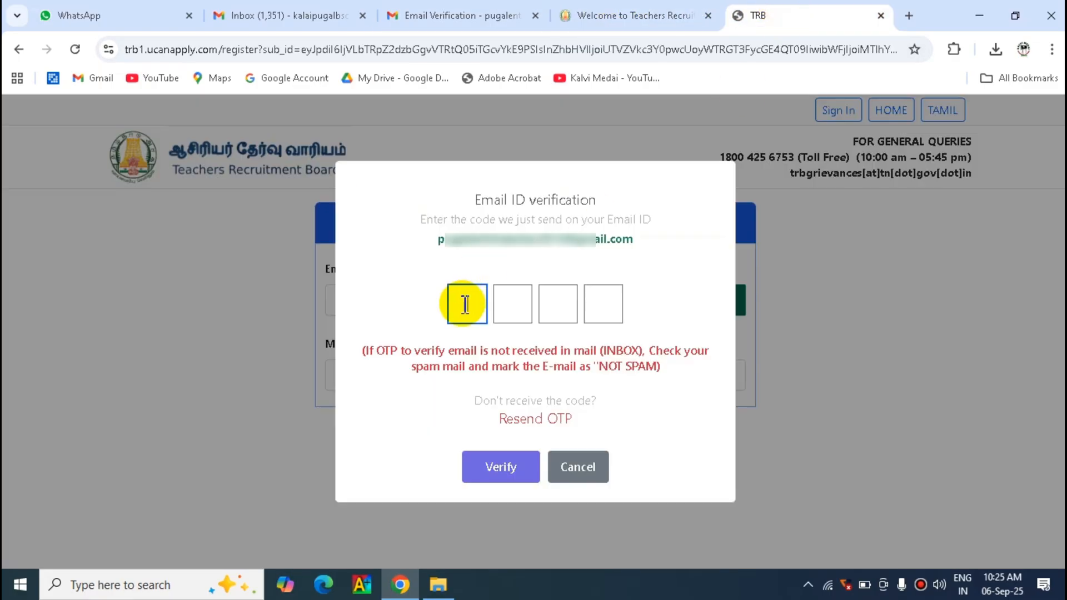
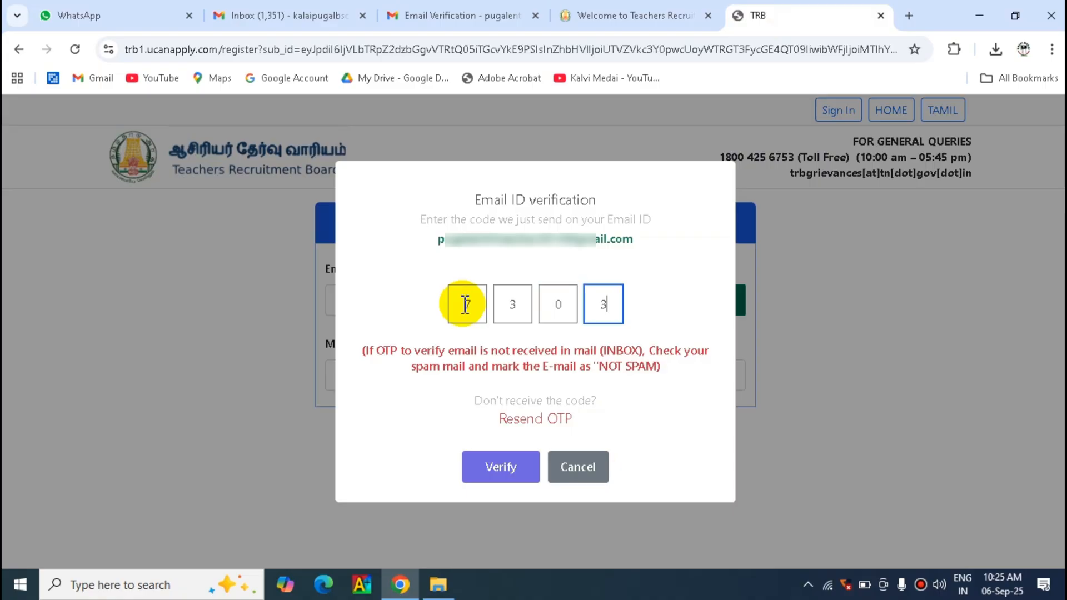
pyautogui.click(499, 470)
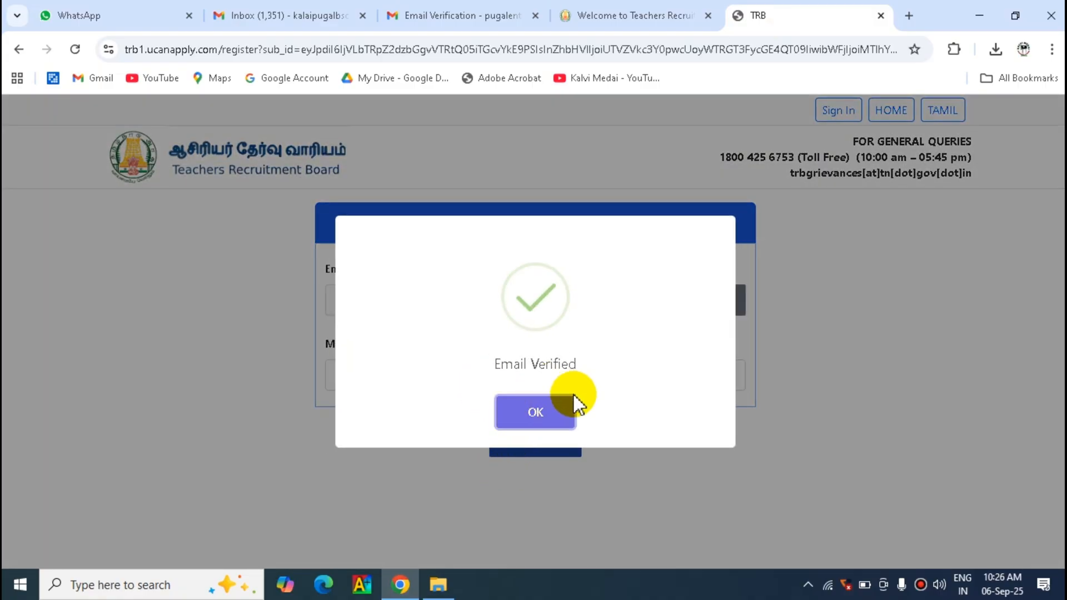
pyautogui.click(537, 418)
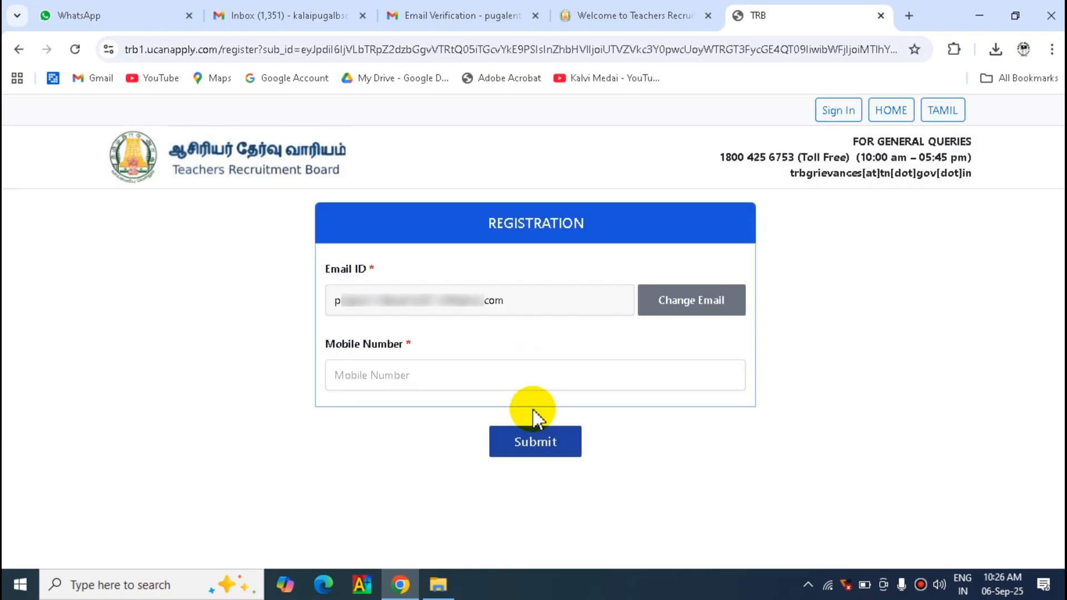
# Step: Enter the candidate's mobile number and request a verification code for it
pyautogui.click(399, 376)
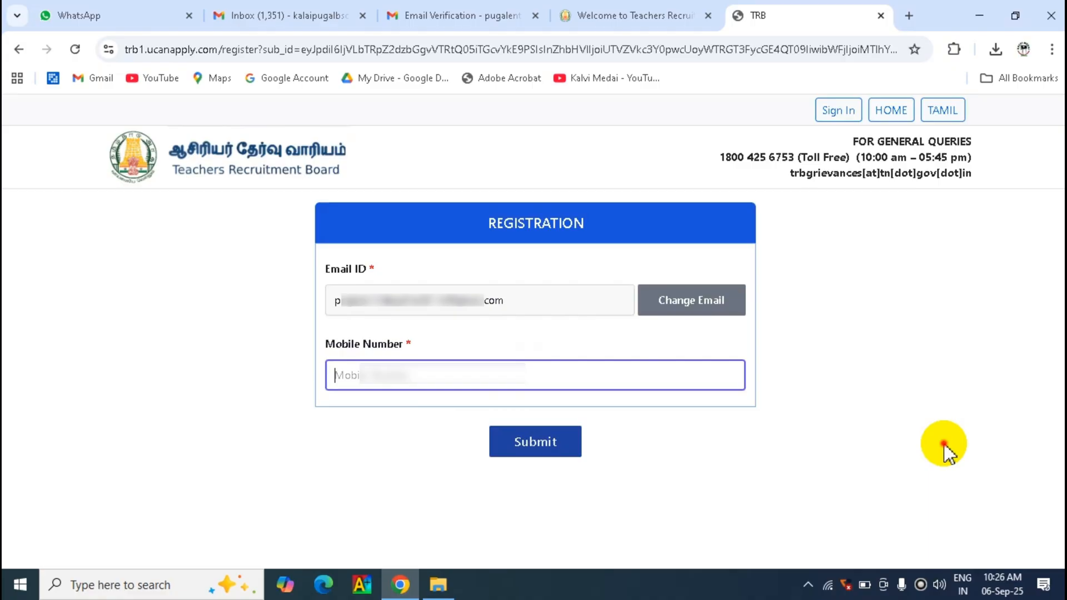
pyautogui.click(944, 445)
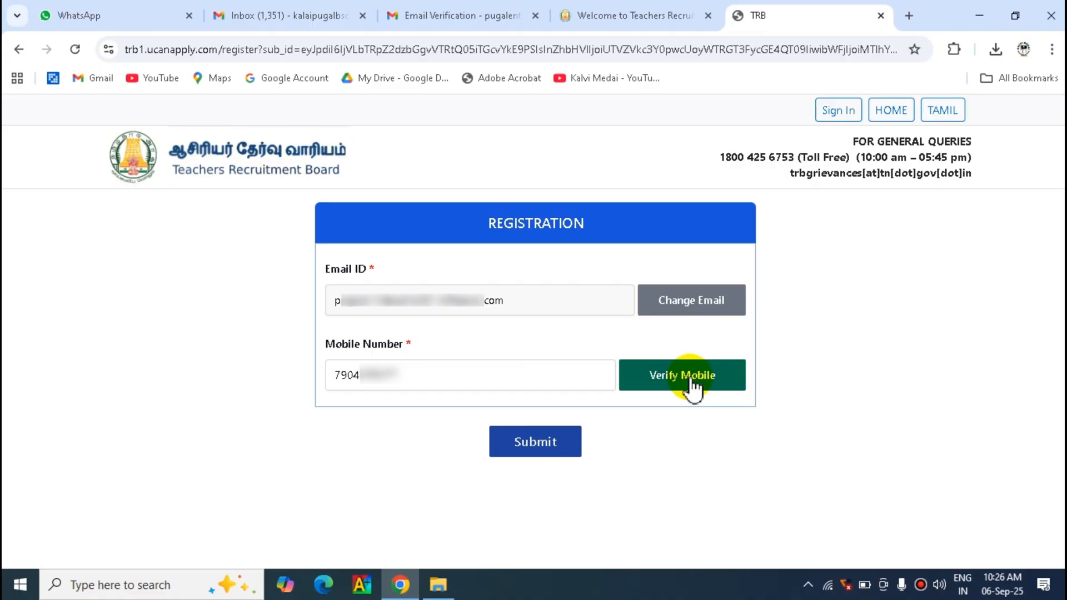
pyautogui.click(692, 383)
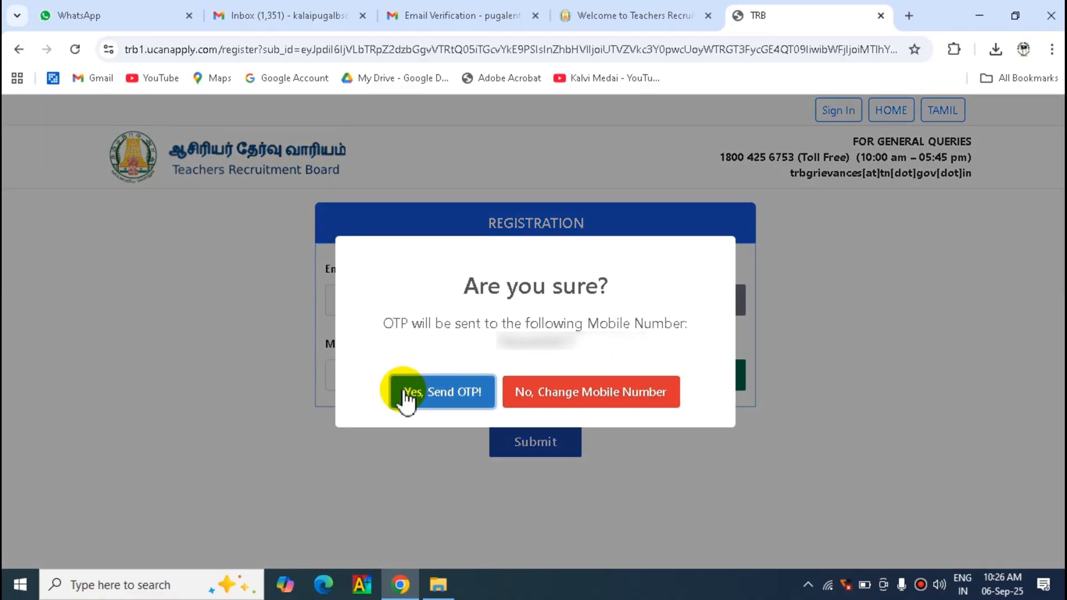
pyautogui.click(438, 394)
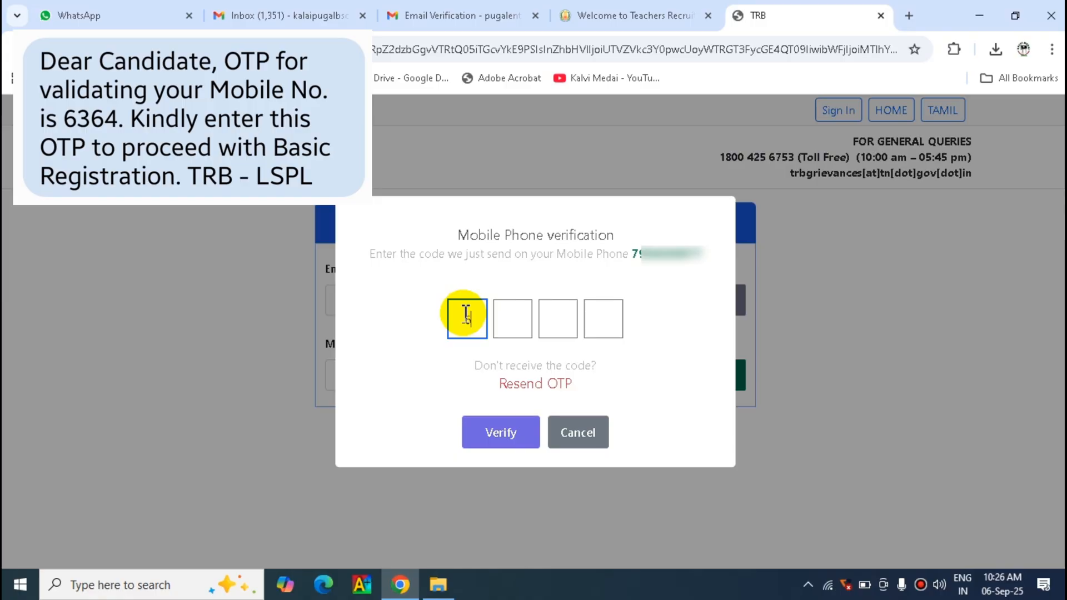
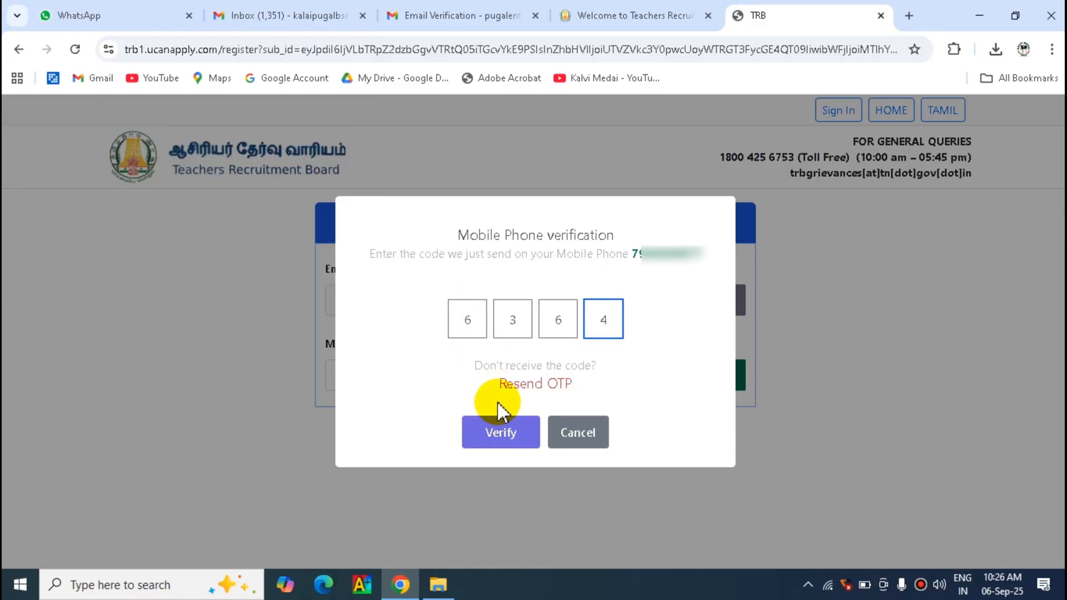
# Step: Verify the mobile number with the received verification code and submit the registration form
pyautogui.click(500, 436)
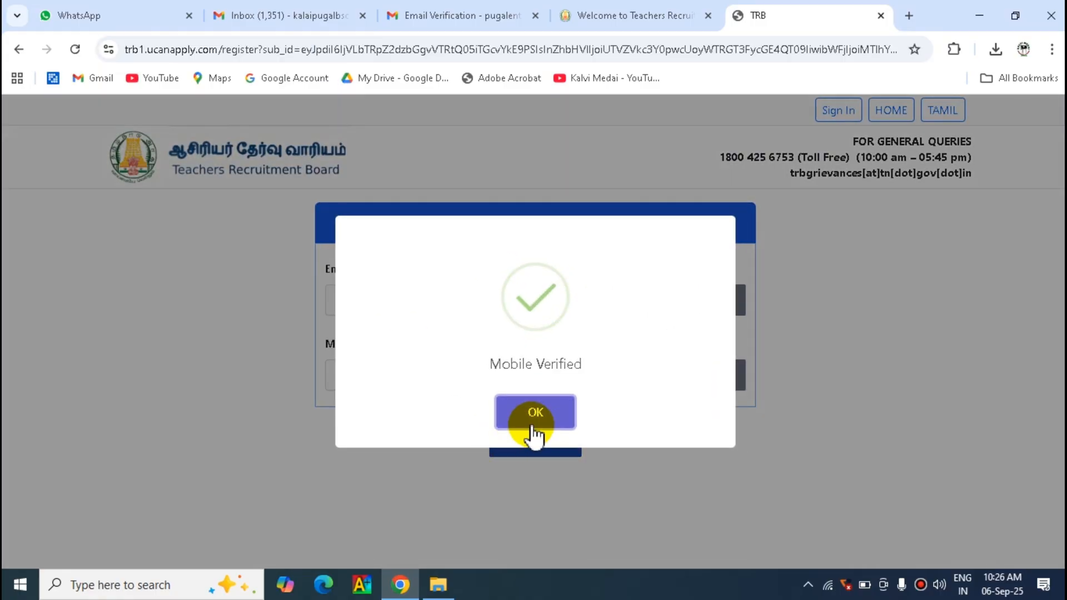
pyautogui.click(535, 415)
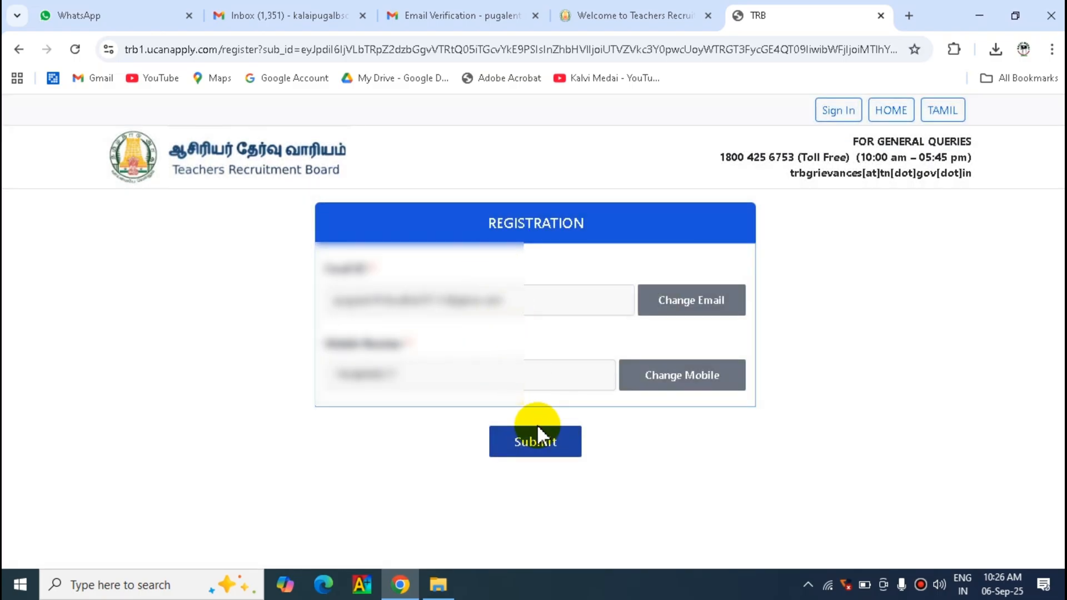
pyautogui.click(537, 442)
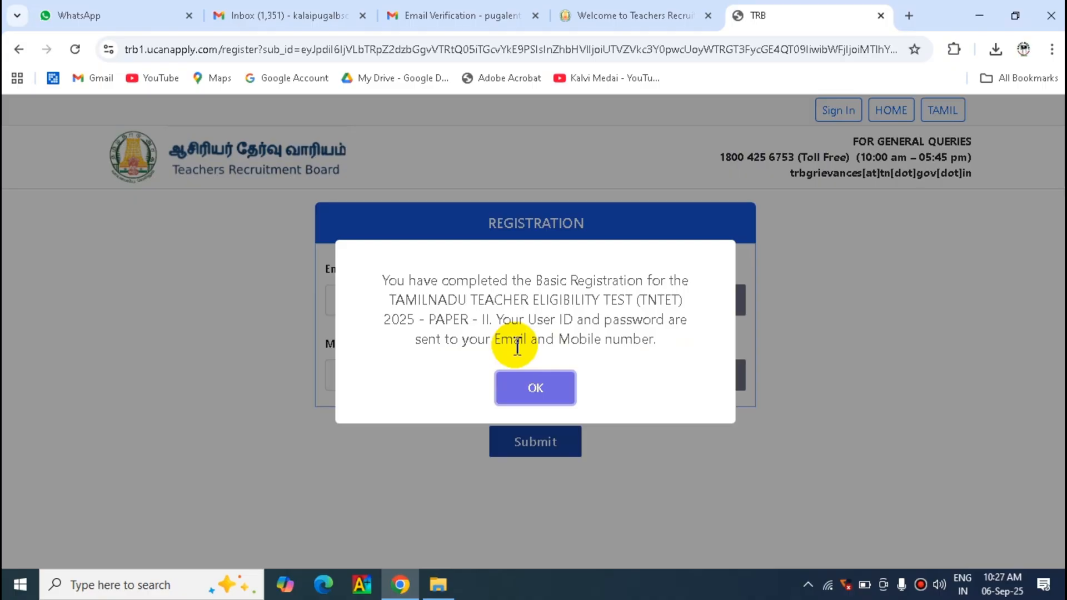
# Step: Switch to Gmail and open the TRB Basic Registration message in Spam to read the login credentials
pyautogui.click(442, 16)
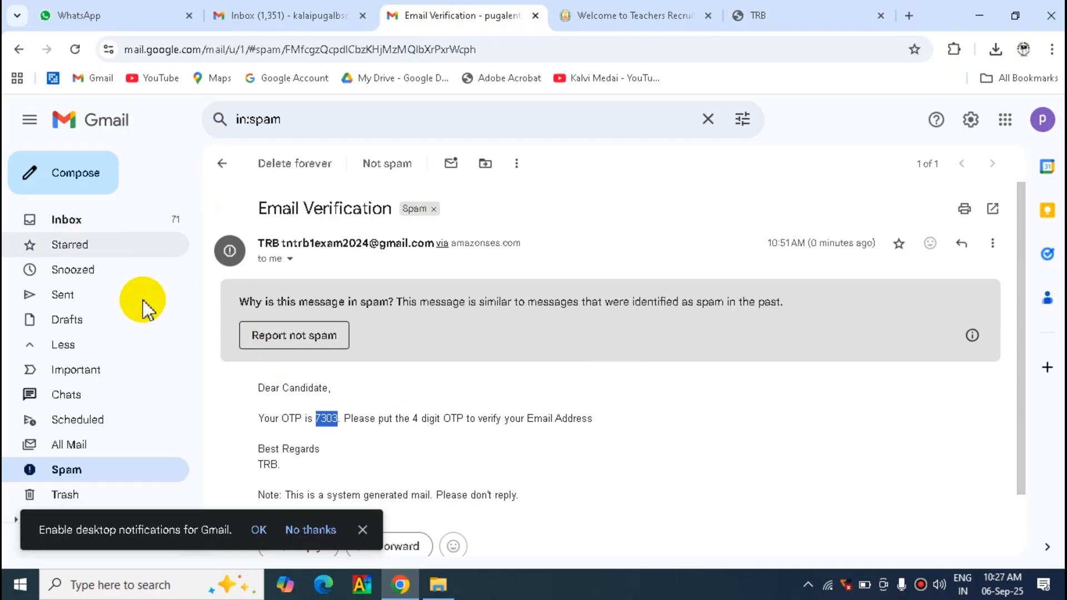
pyautogui.click(85, 476)
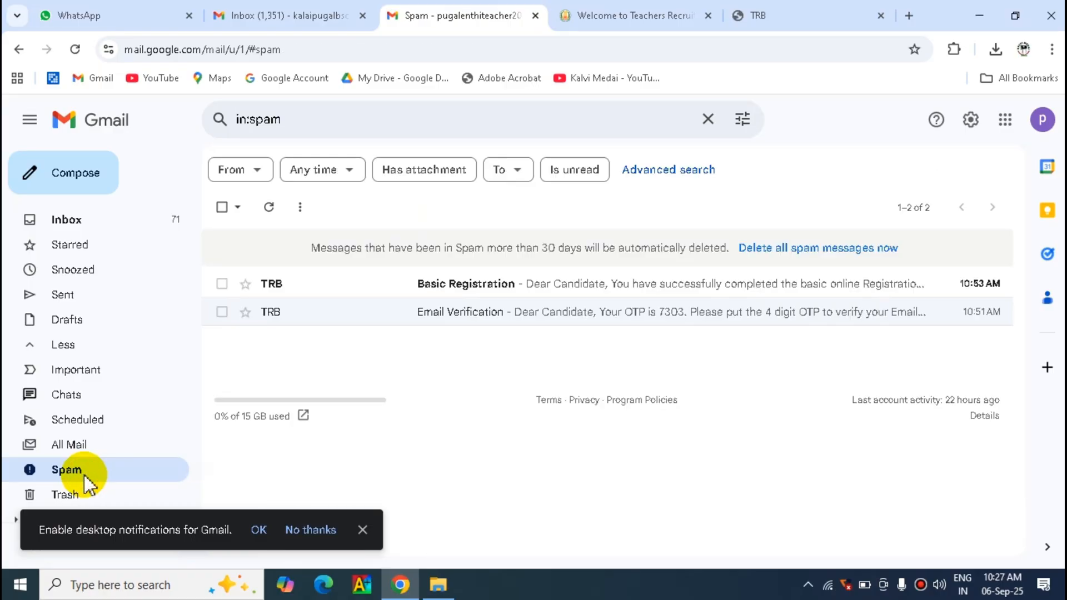
pyautogui.click(482, 293)
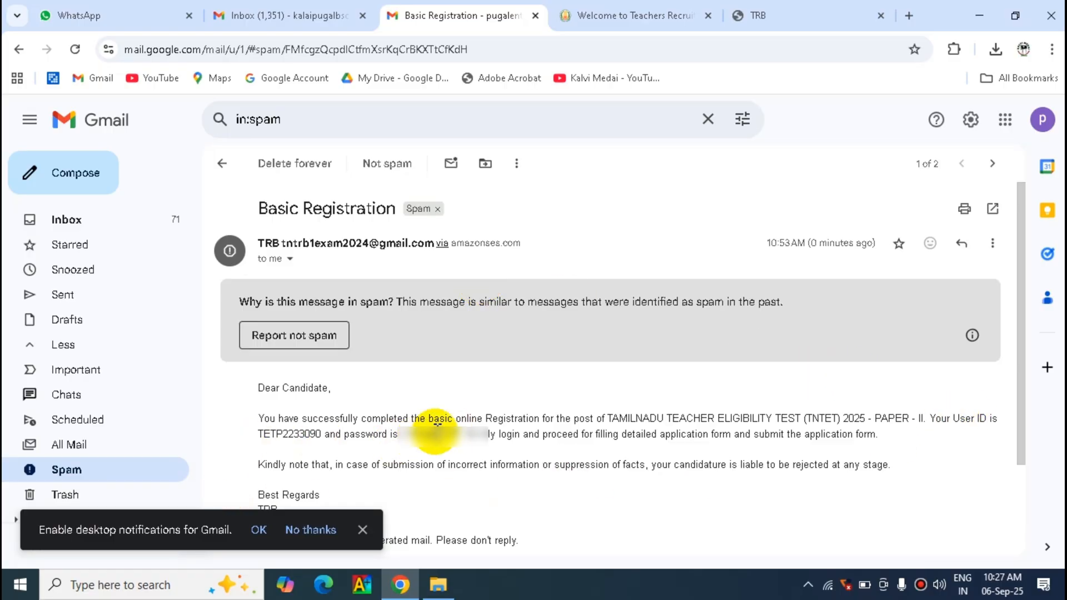
# Step: Return to TRB, acknowledge the completed registration to reach the Candidate Dashboard, and recheck the credentials in the Basic Registration mail
pyautogui.click(756, 15)
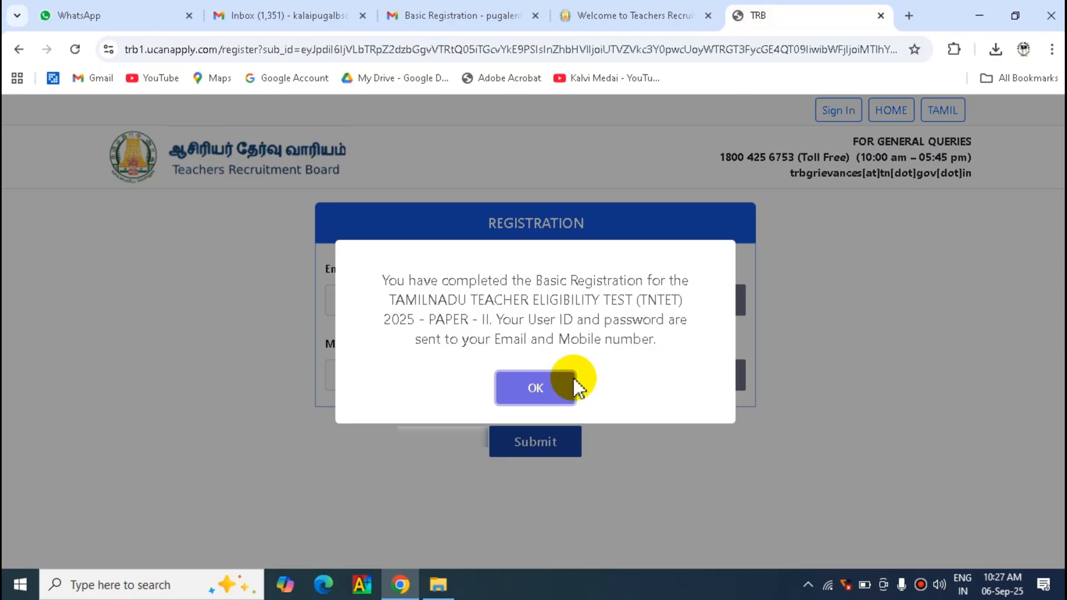
pyautogui.click(541, 386)
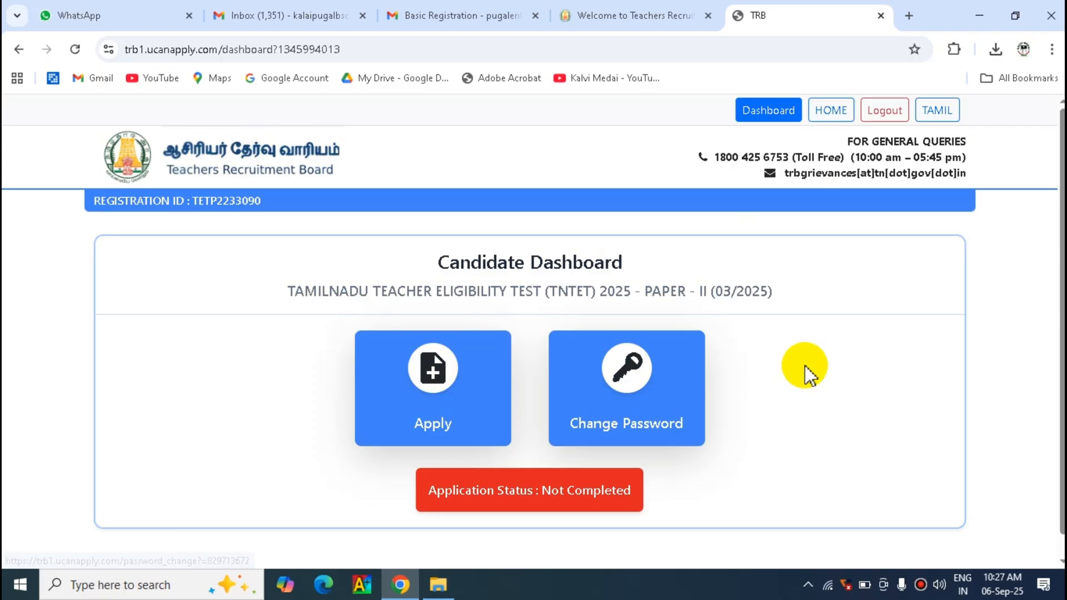
pyautogui.click(491, 19)
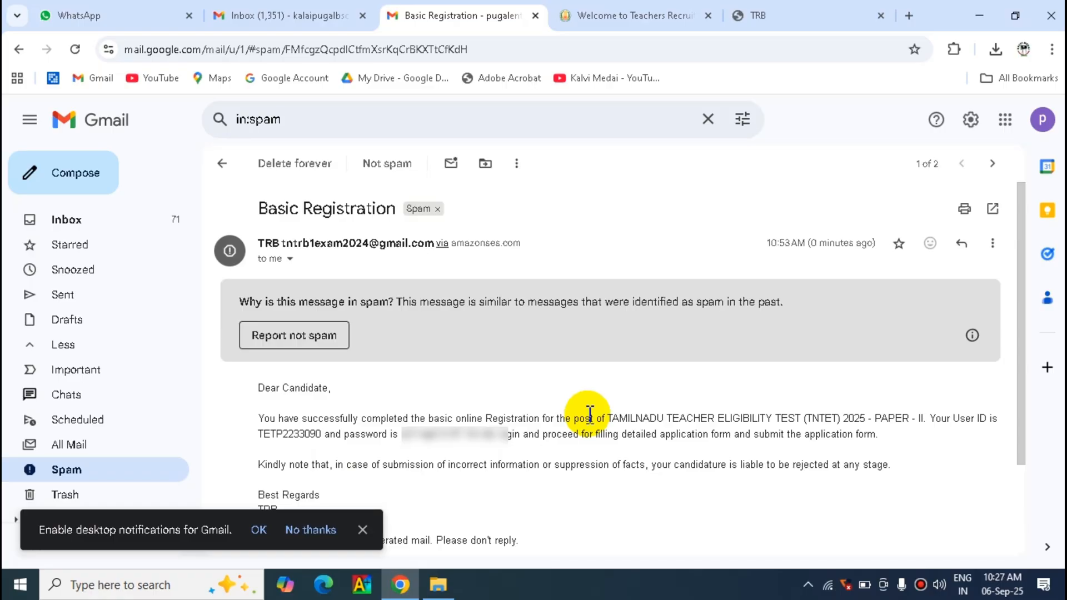
pyautogui.click(809, 13)
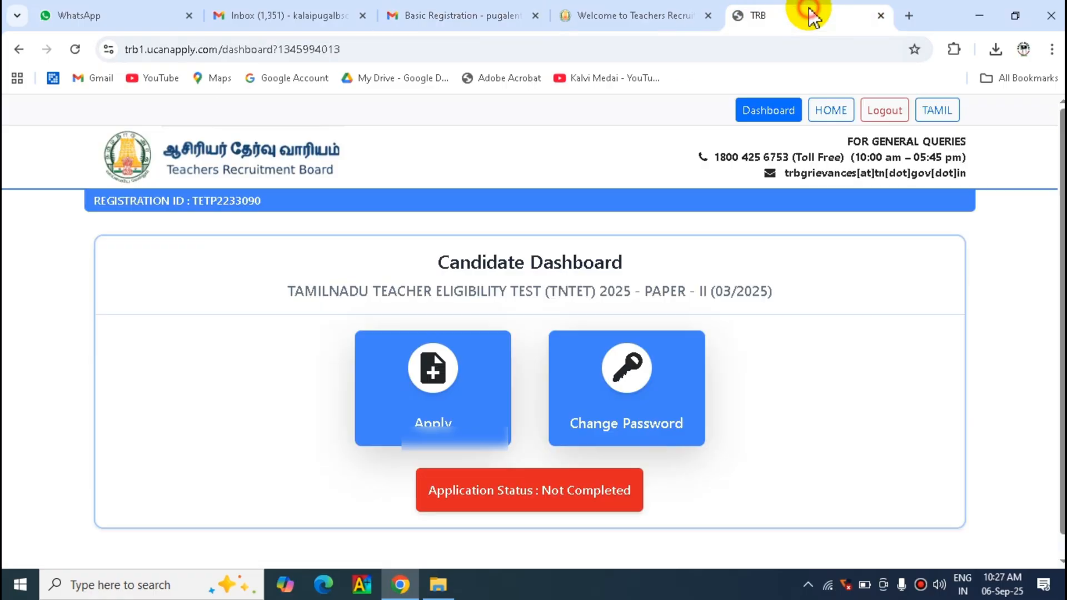
# Step: Start the TNTET 2025 Paper II application from the Candidate Dashboard and review the post details and event dates
pyautogui.click(396, 427)
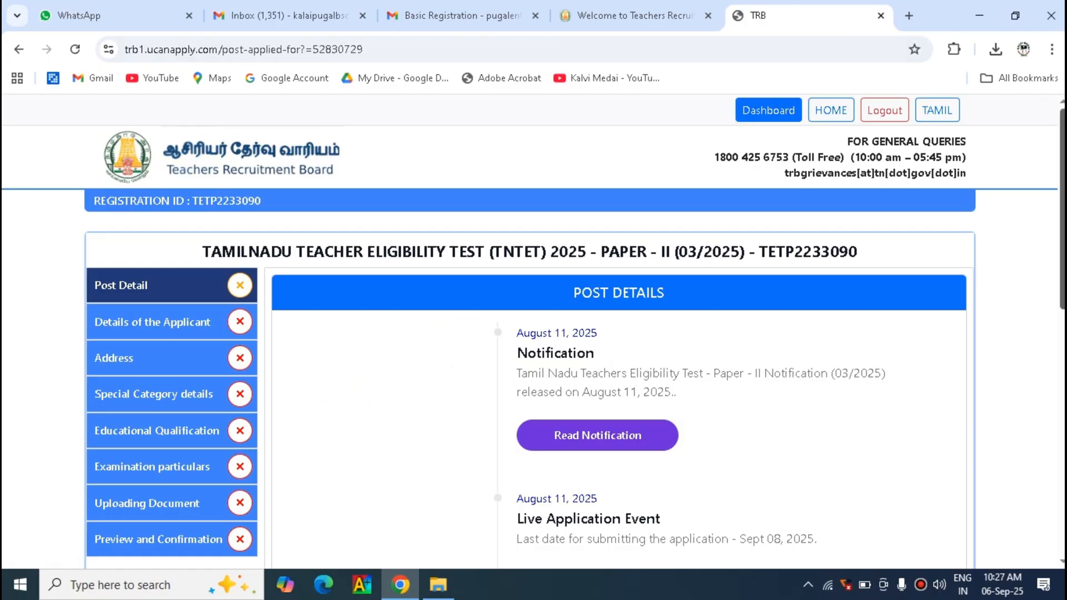
pyautogui.scroll(-2, 1050, 295)
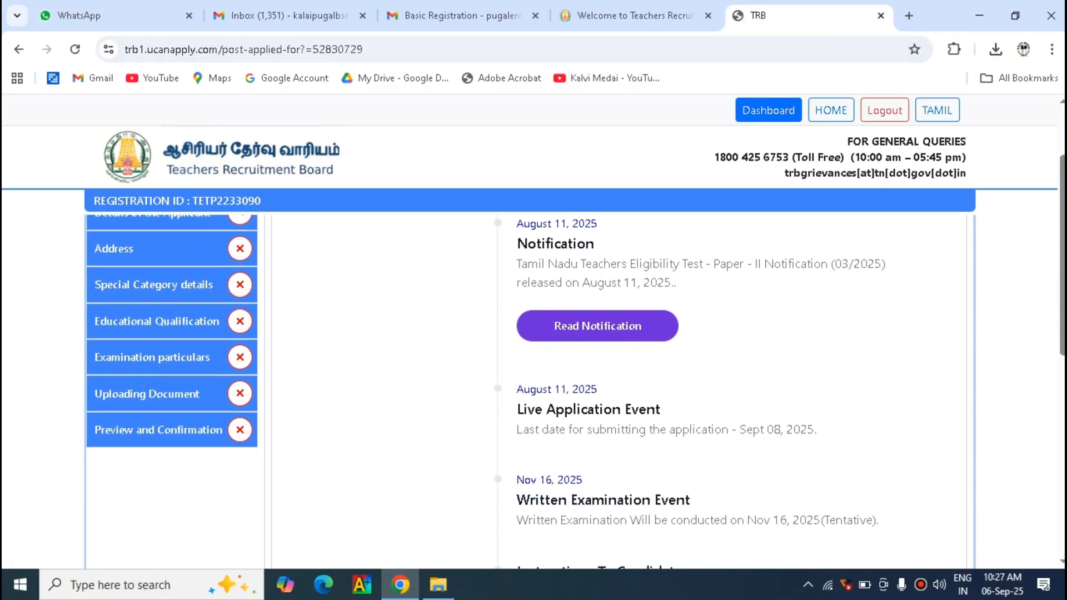
pyautogui.scroll(2, 1000, 330)
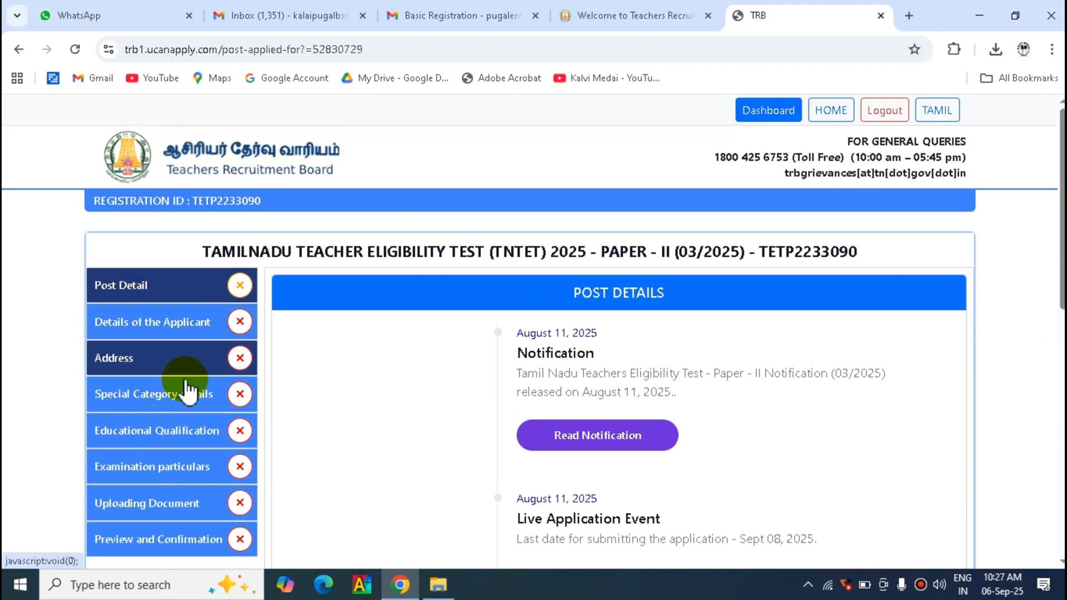
# Step: Choose Tamil as the optional language and Mathematics and Science as the subject applied for
pyautogui.click(238, 287)
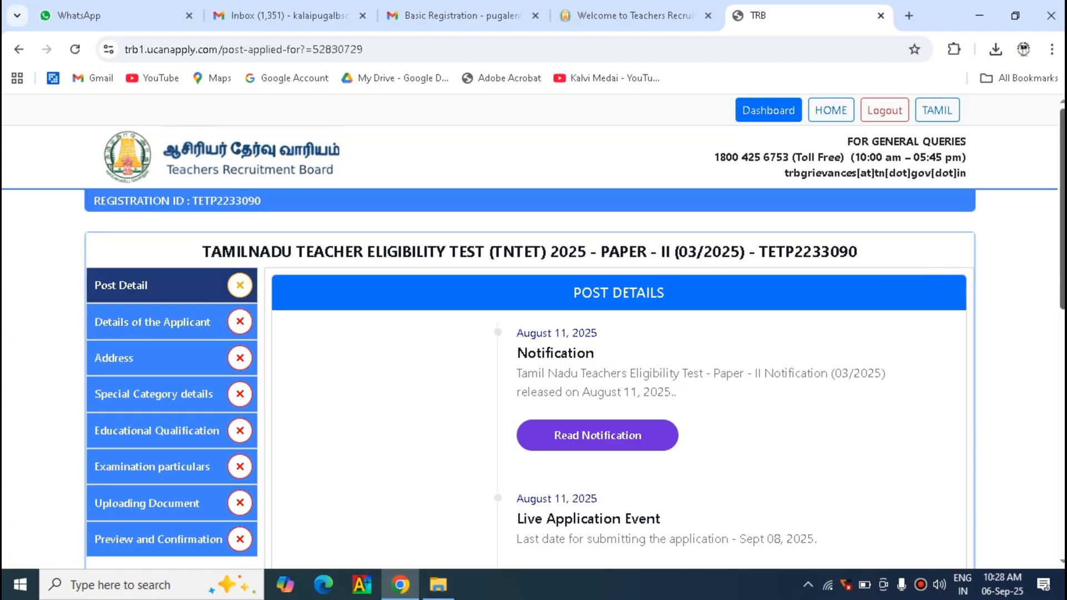
pyautogui.moveTo(1062, 281); pyautogui.dragTo(1063, 527)
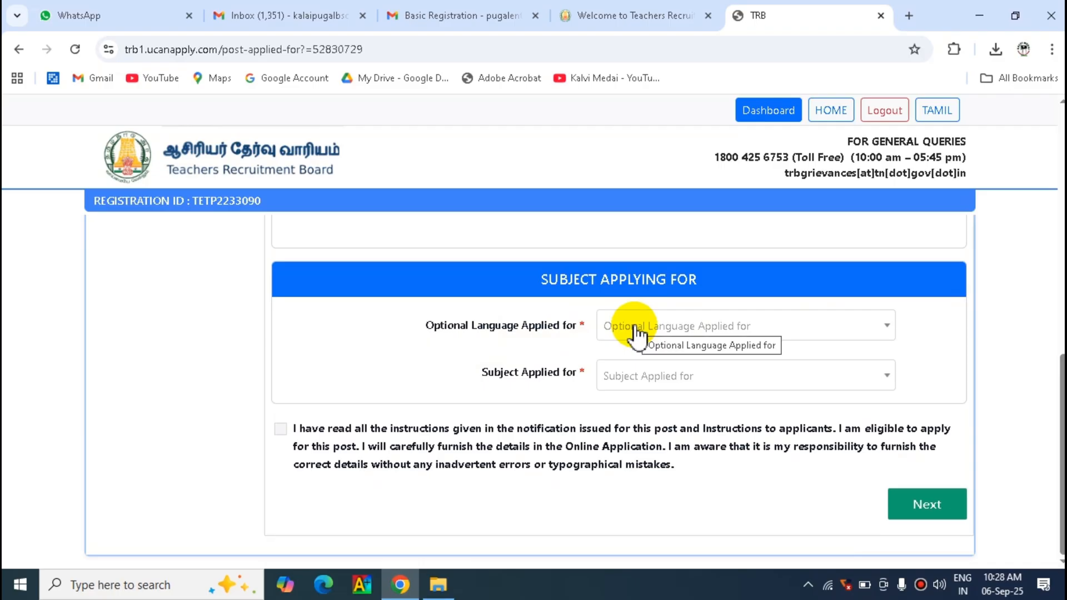
pyautogui.click(703, 322)
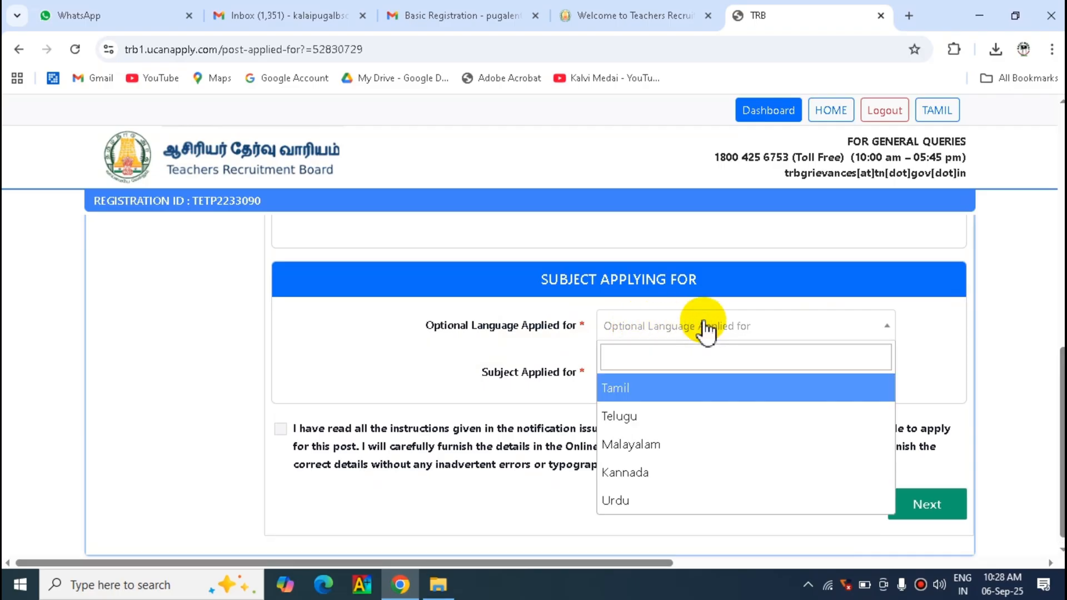
pyautogui.click(620, 388)
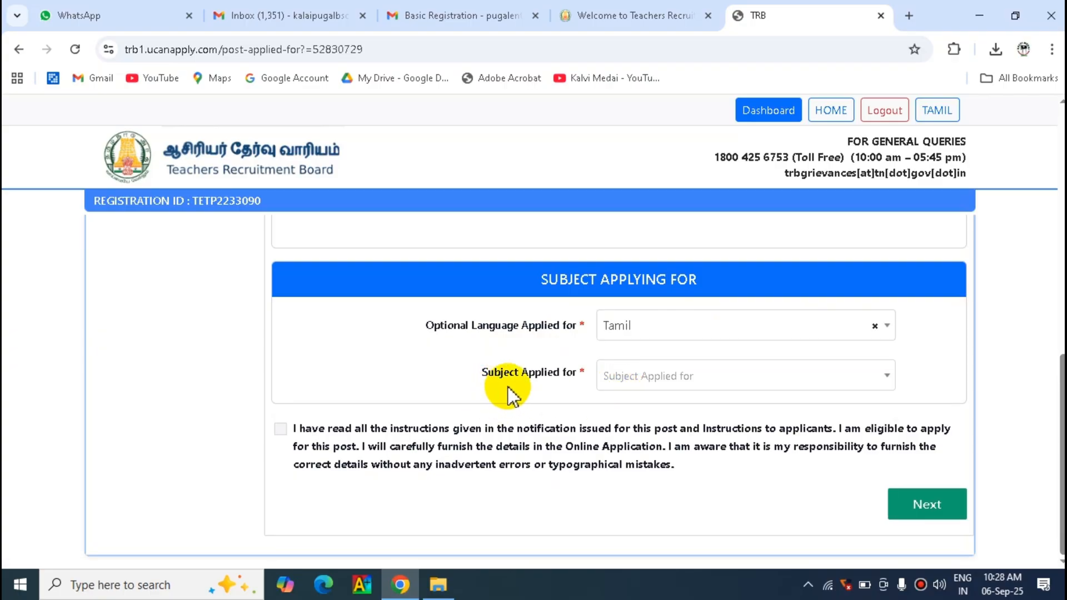
pyautogui.click(696, 387)
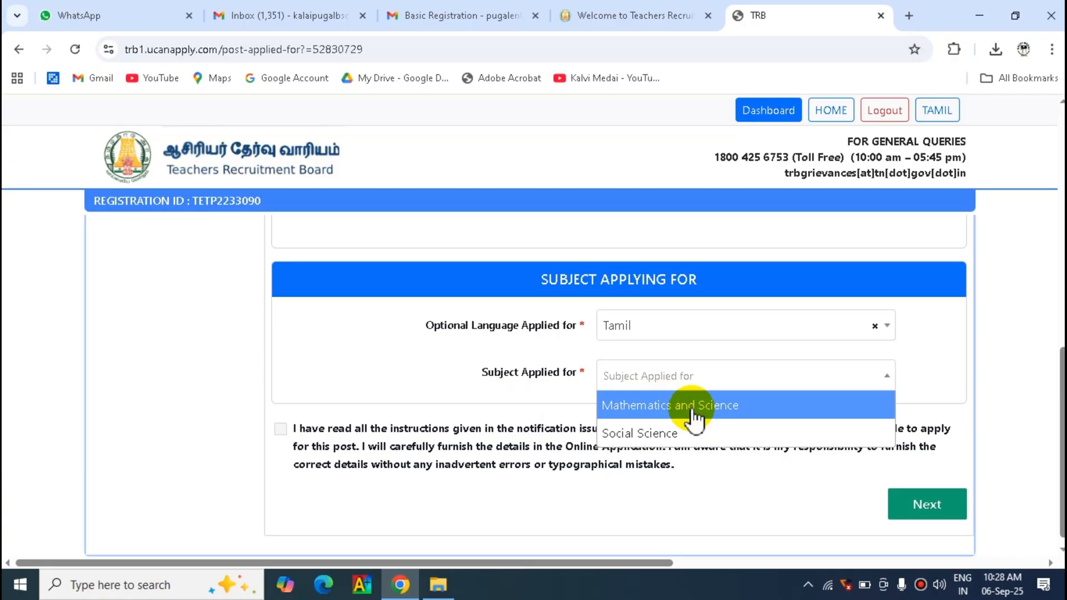
pyautogui.click(691, 416)
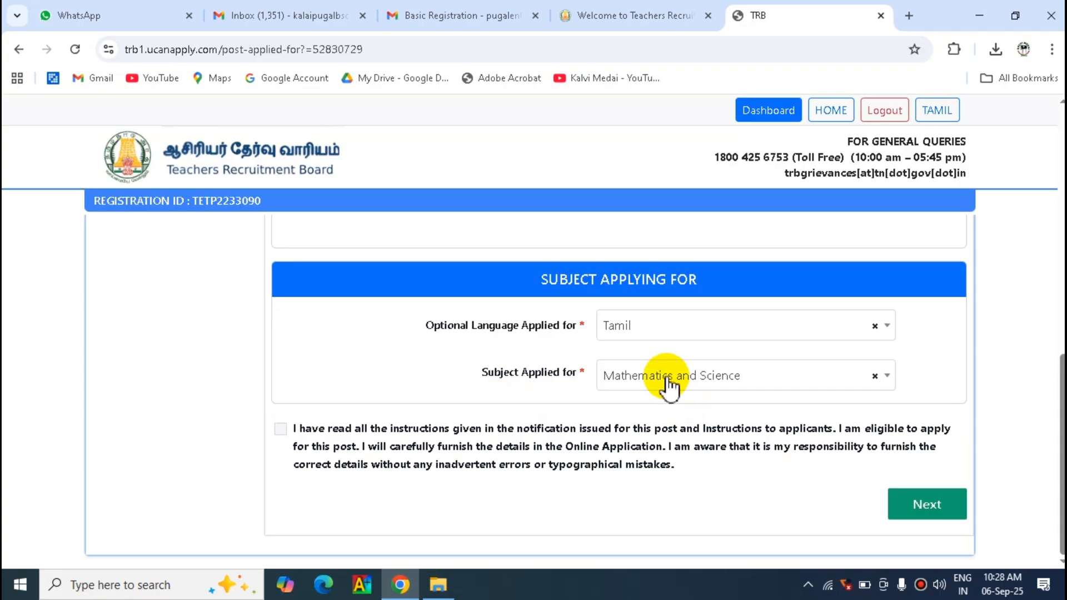
pyautogui.click(671, 383)
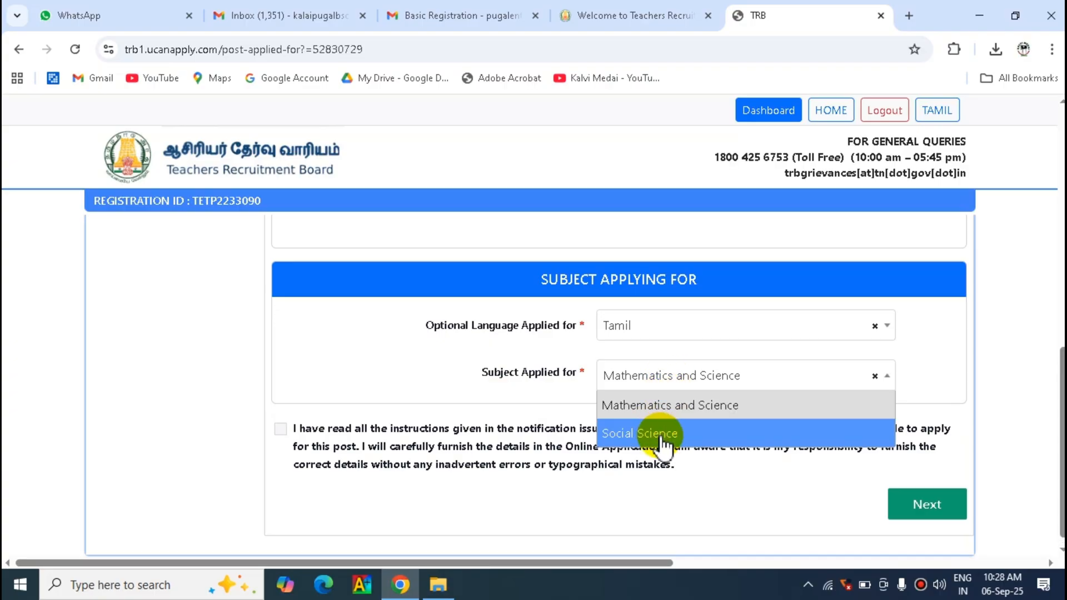
pyautogui.click(643, 439)
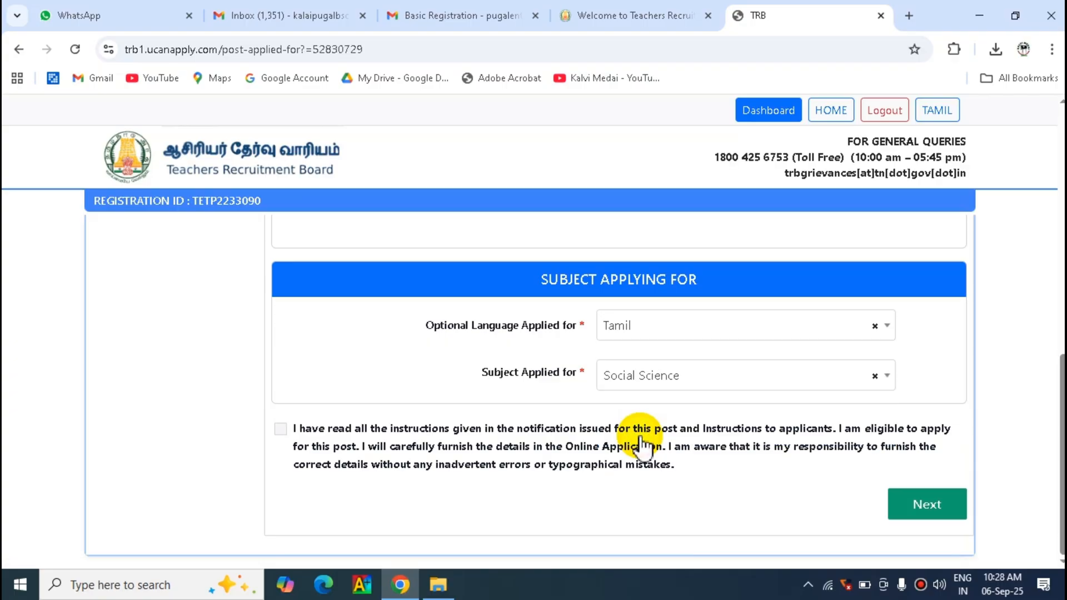
pyautogui.click(645, 374)
pyautogui.click(647, 405)
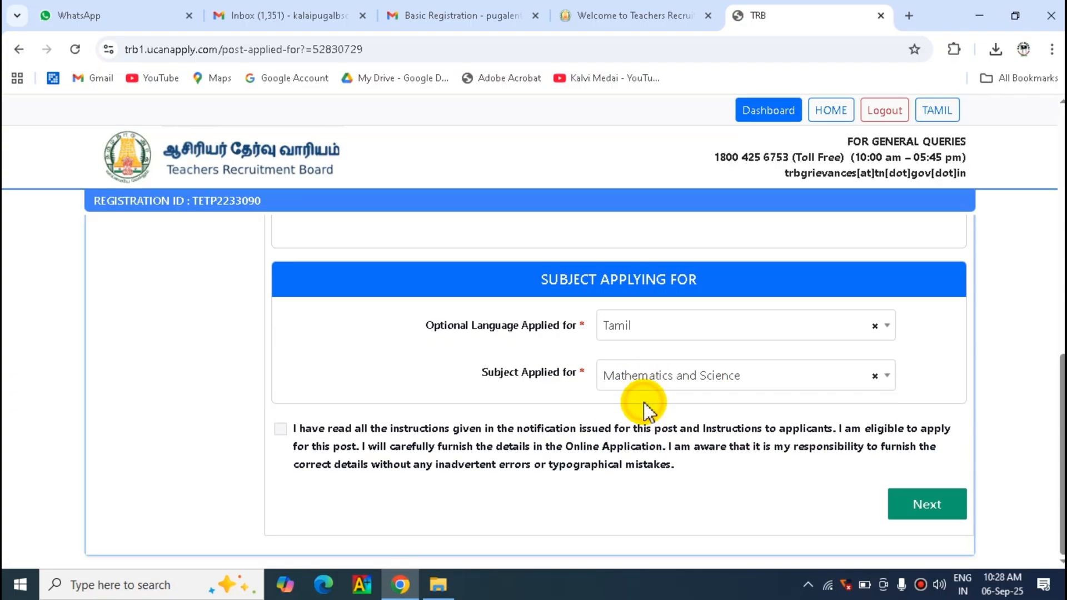
# Step: Accept the declaration about the notification instructions and eligibility, and continue to the applicant's personal details
pyautogui.click(280, 429)
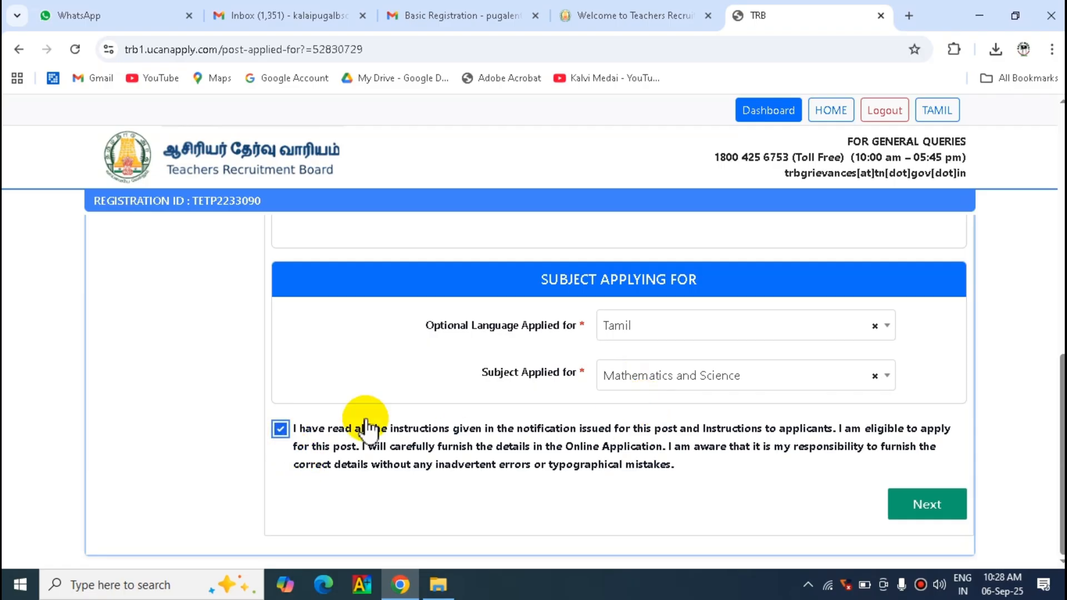
pyautogui.click(933, 505)
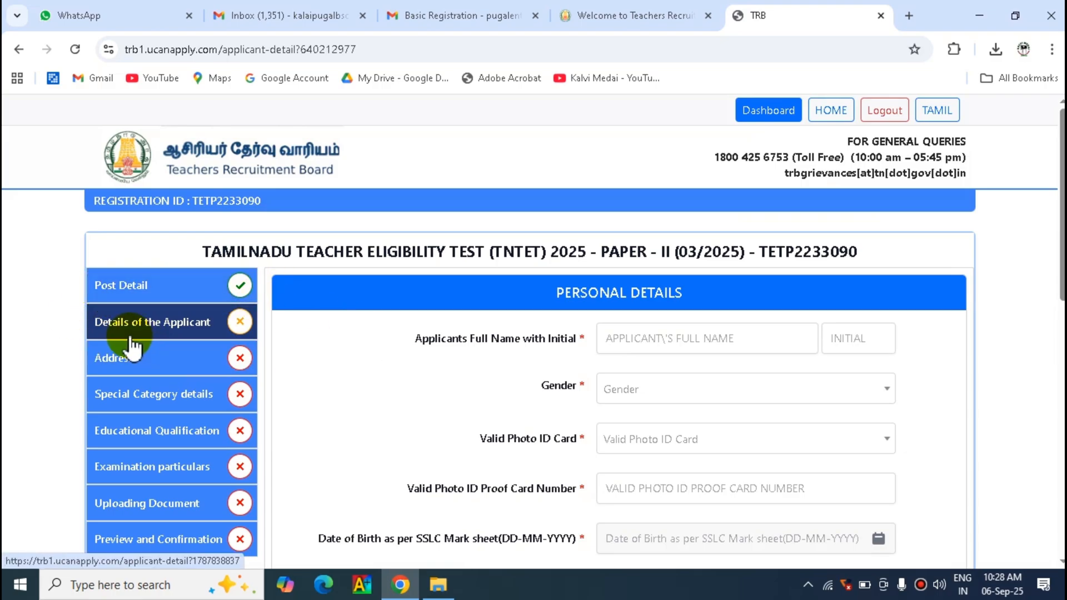
# Step: Set the applicant's gender to Male and the valid photo ID card to Aadhaar Card
pyautogui.click(623, 340)
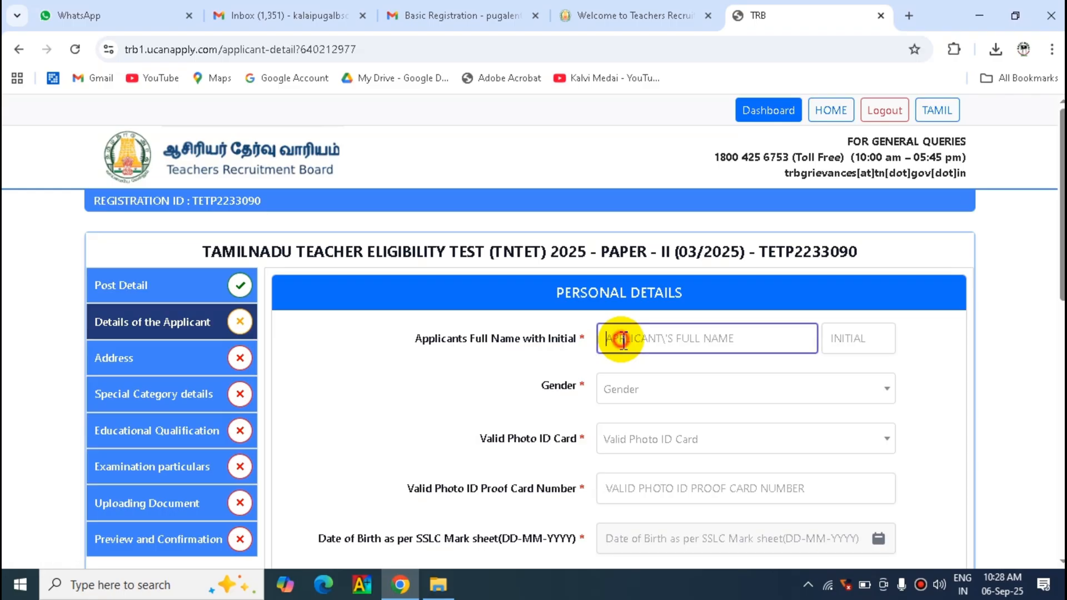
pyautogui.click(850, 342)
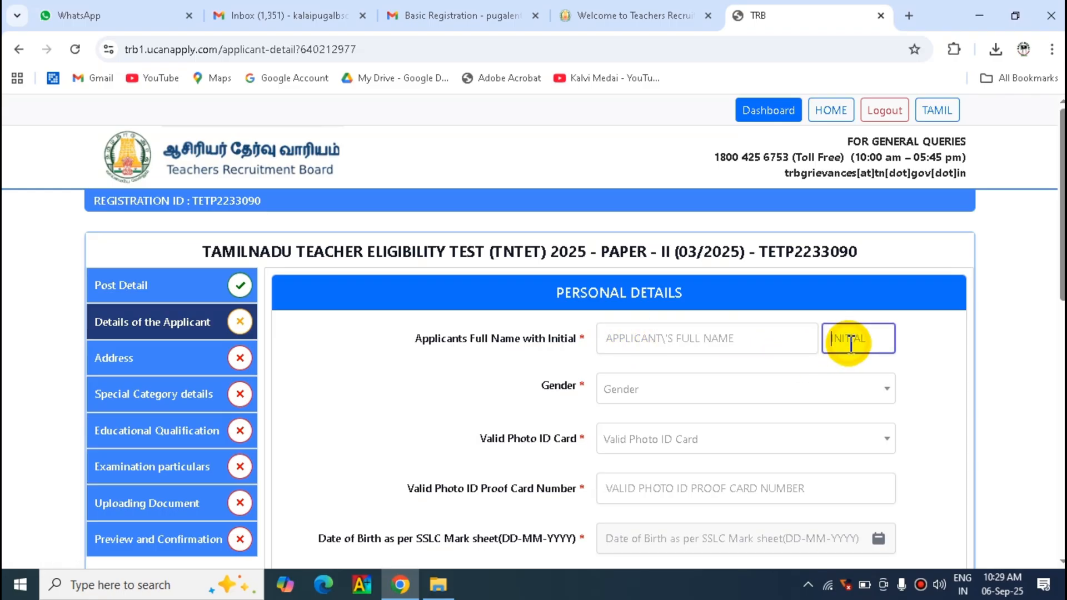
pyautogui.click(684, 391)
pyautogui.click(618, 421)
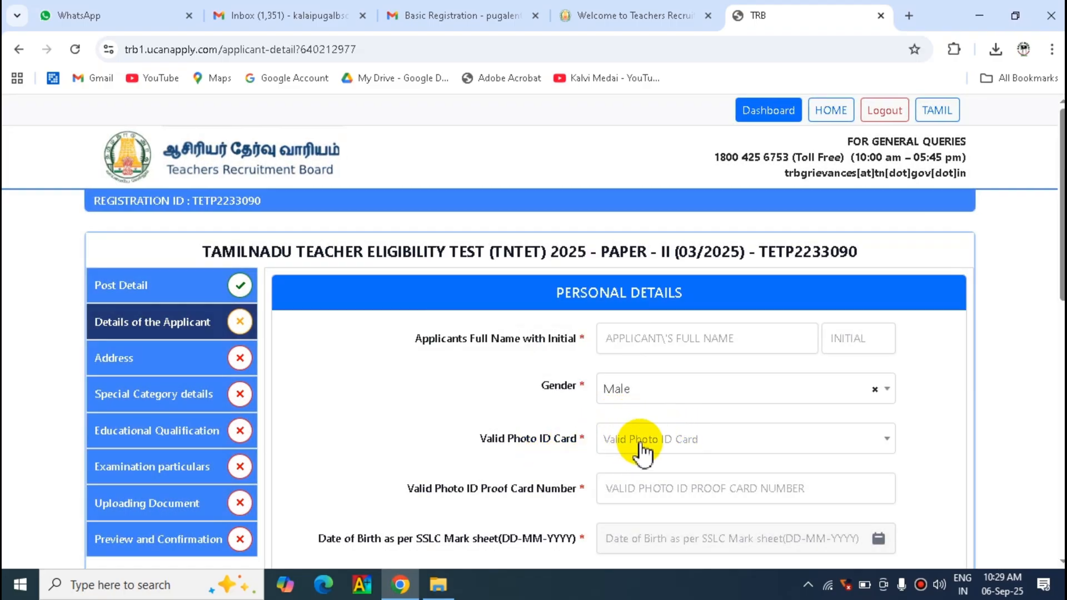
pyautogui.click(692, 441)
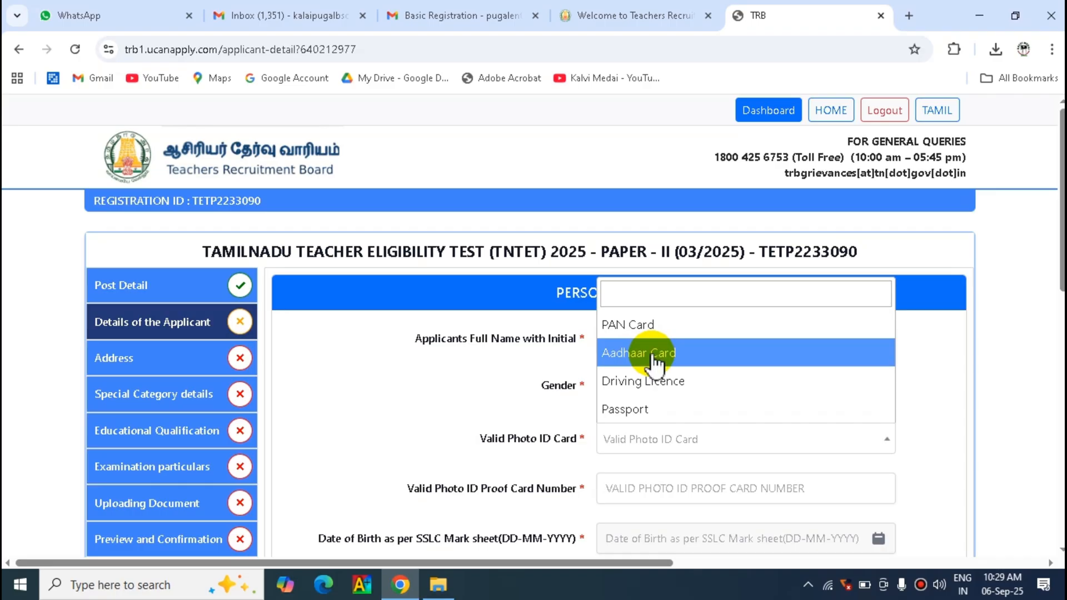
pyautogui.click(641, 326)
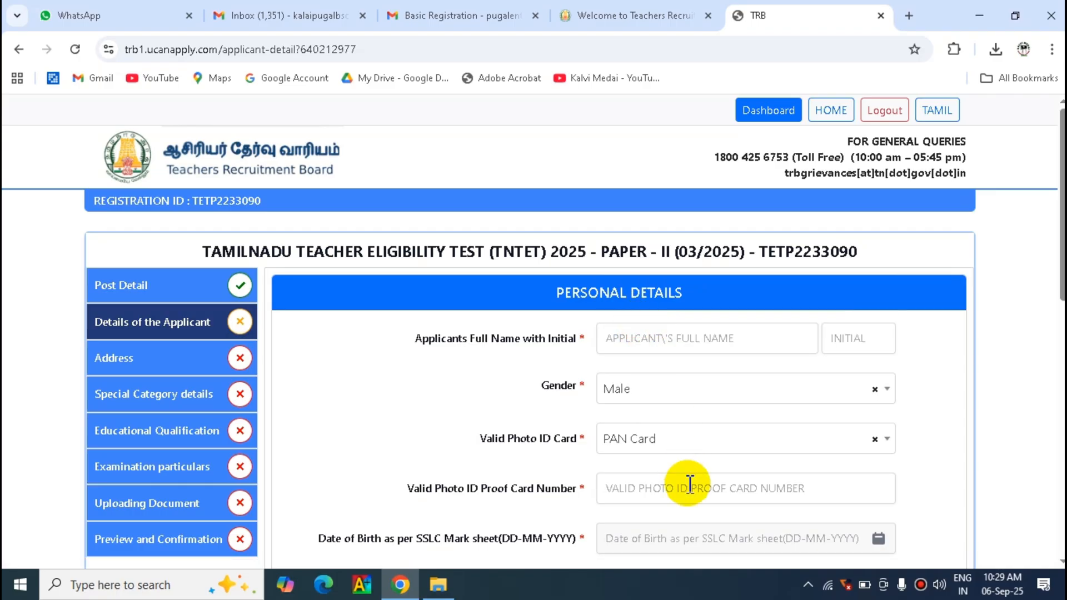
pyautogui.click(620, 440)
pyautogui.click(625, 353)
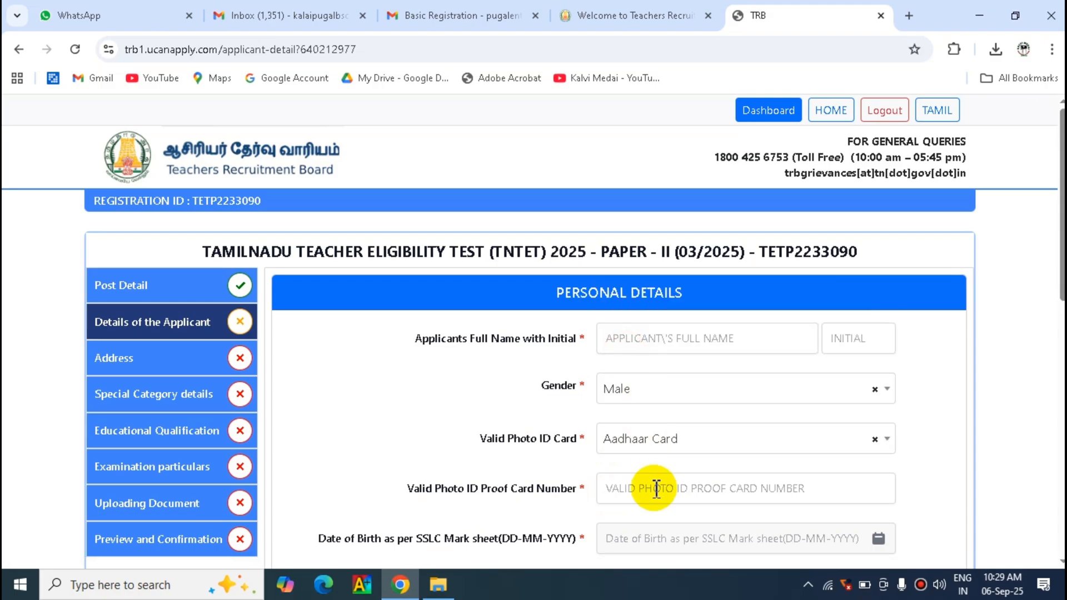
# Step: Pick the applicant's date of birth as per the SSLC mark sheet in the personal details
pyautogui.click(633, 492)
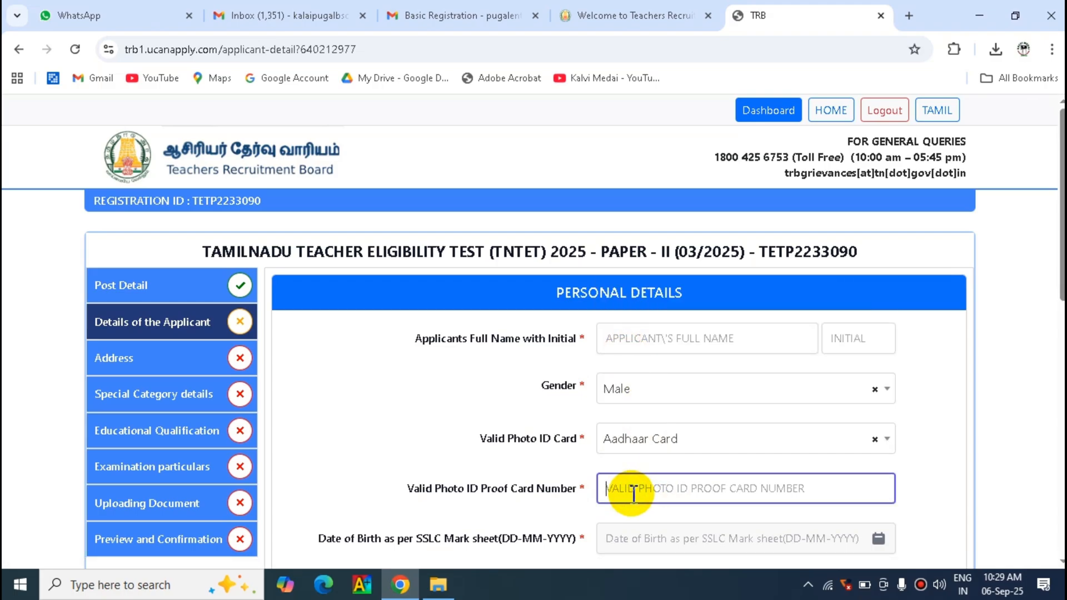
pyautogui.scroll(-2, 1050, 290)
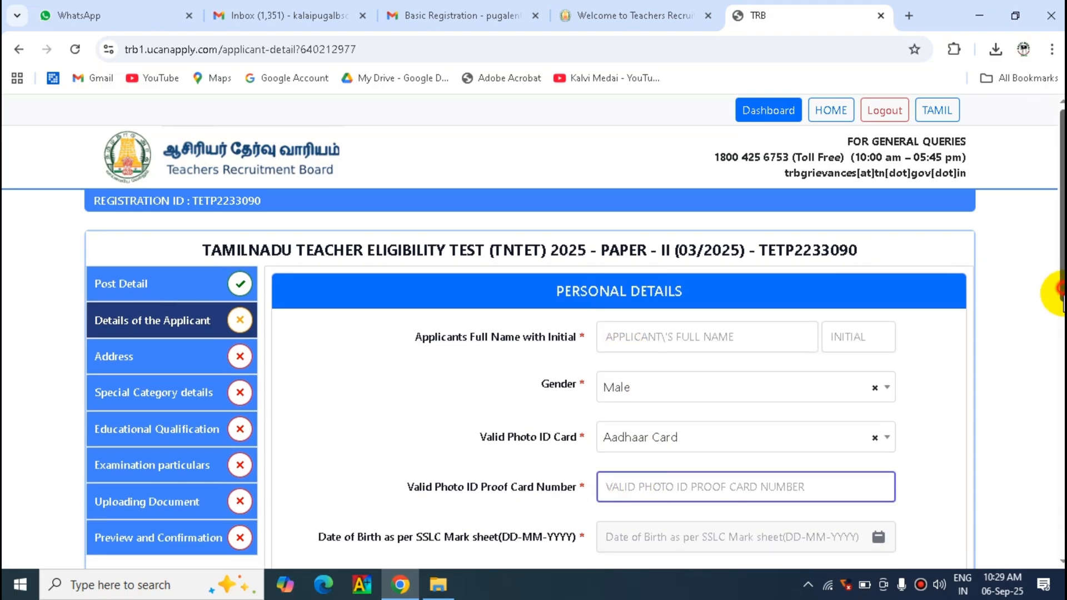
pyautogui.scroll(-2, 575, 372)
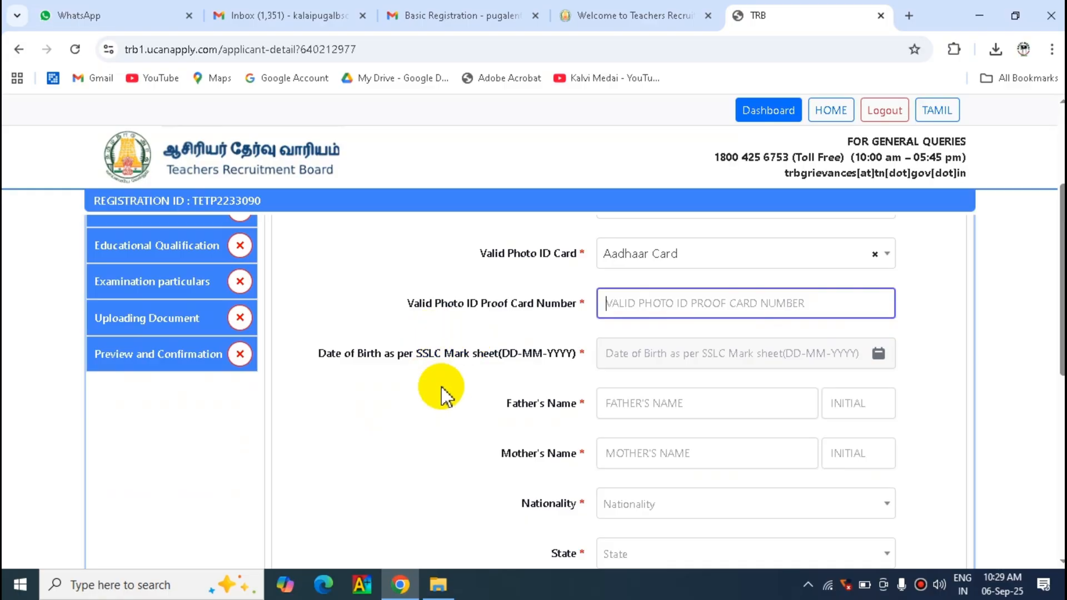
pyautogui.click(706, 350)
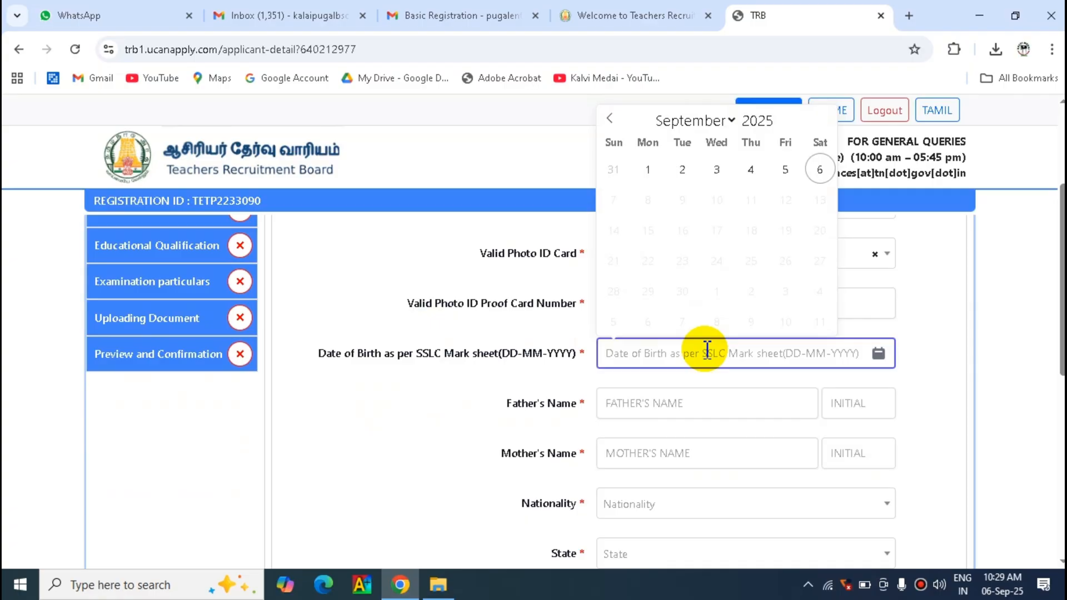
pyautogui.click(757, 120)
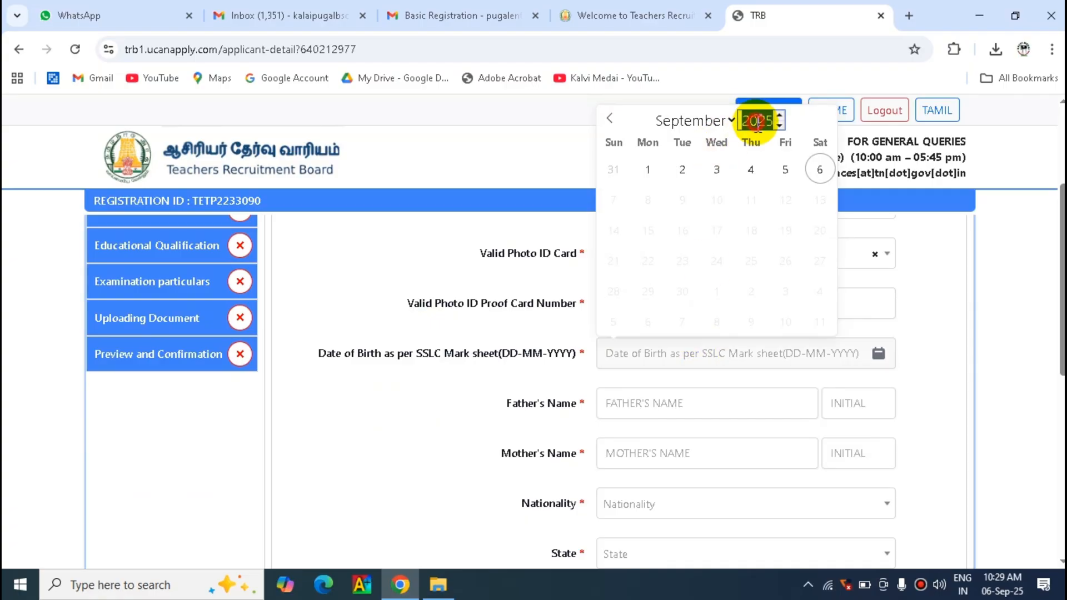
pyautogui.write('19')
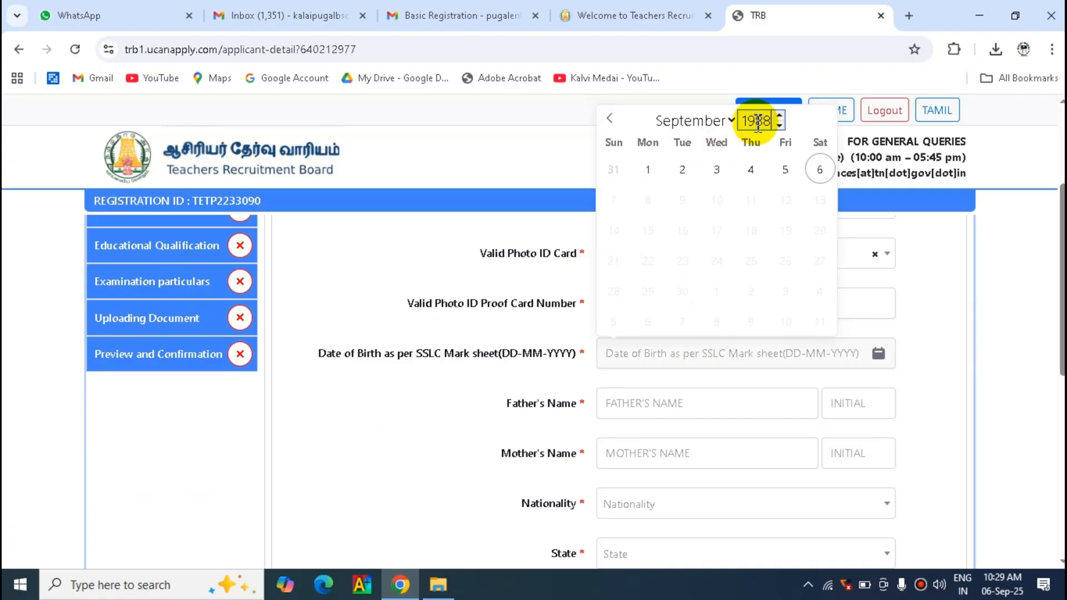
pyautogui.write('88')
pyautogui.click(692, 121)
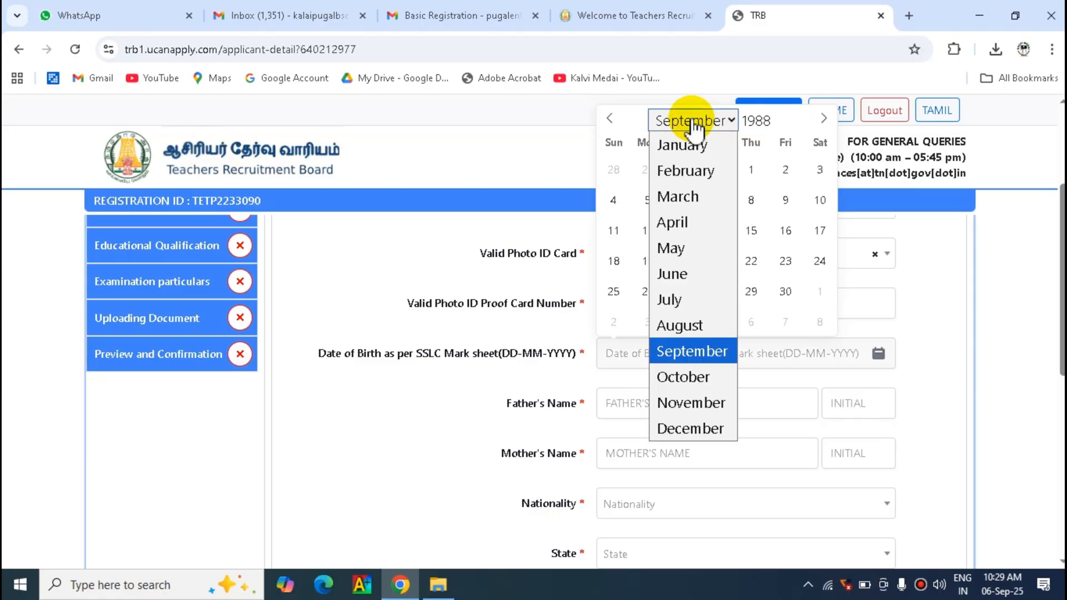
pyautogui.click(681, 273)
pyautogui.click(789, 171)
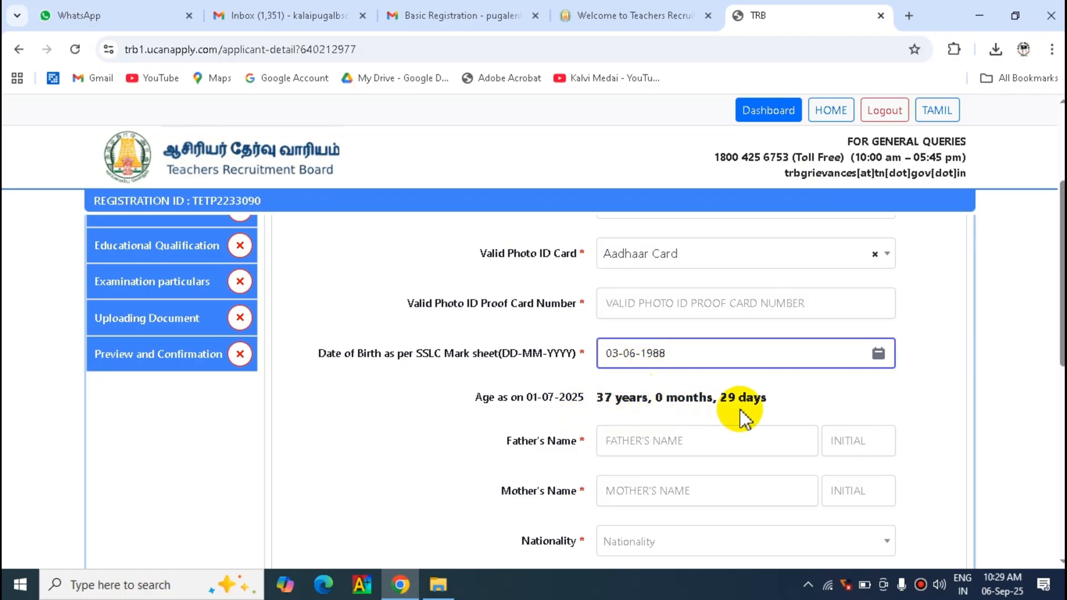
pyautogui.click(655, 444)
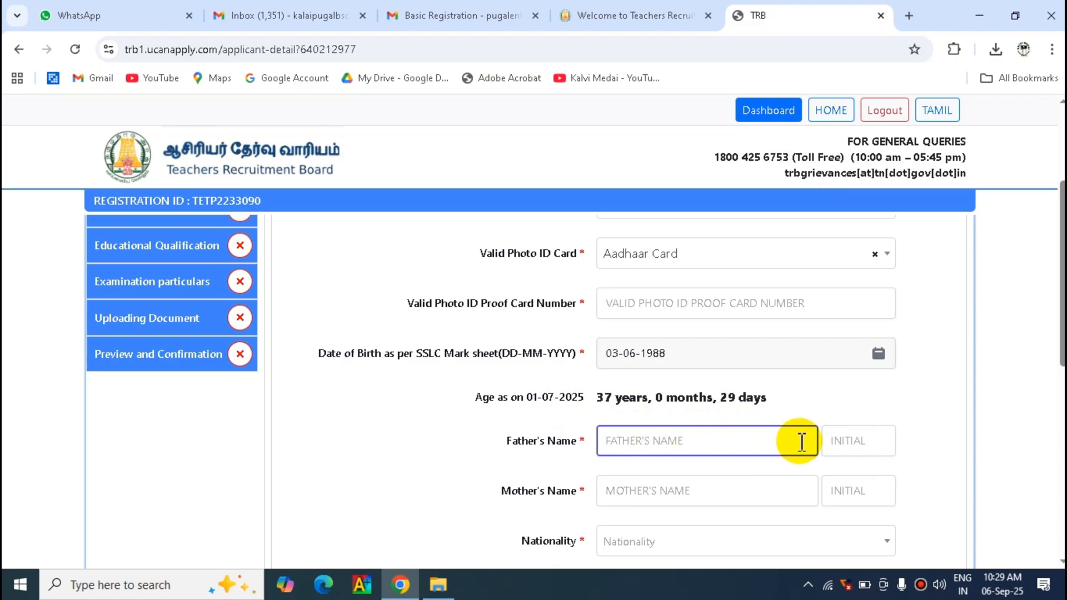
pyautogui.click(856, 444)
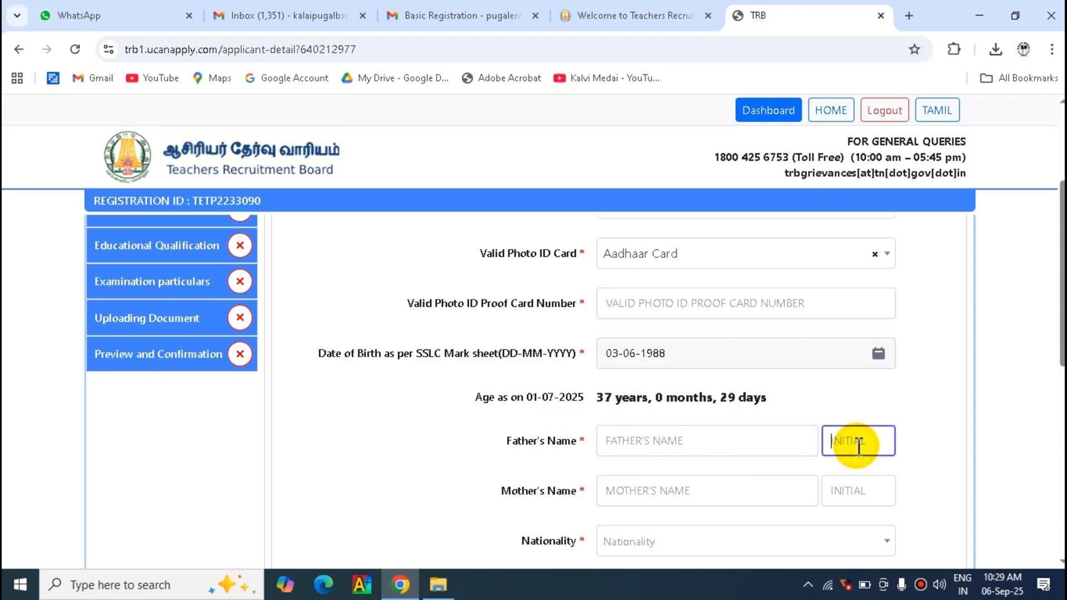
pyautogui.click(631, 490)
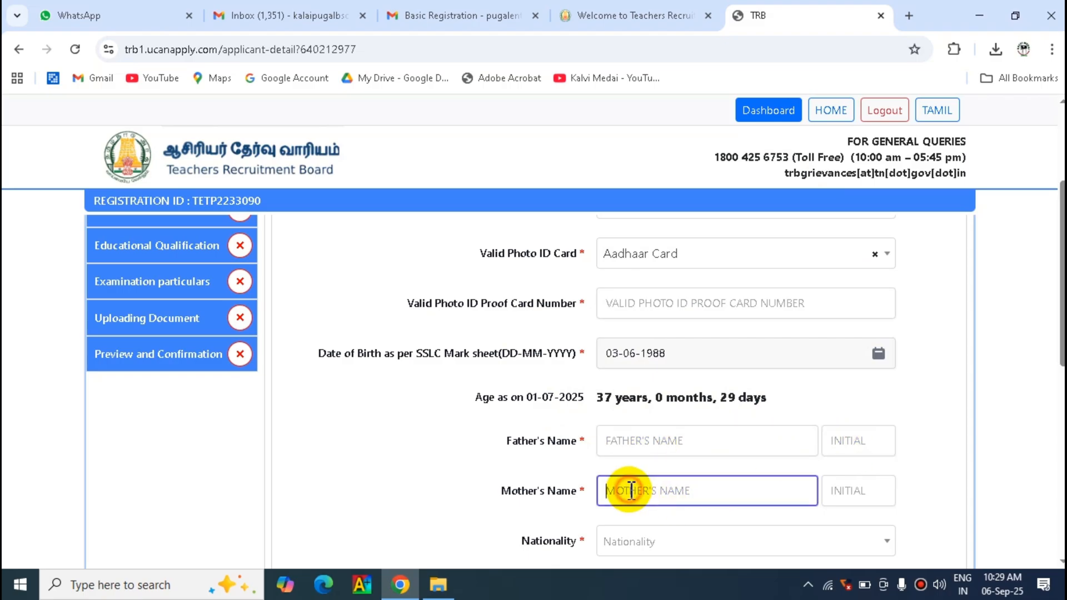
pyautogui.click(858, 494)
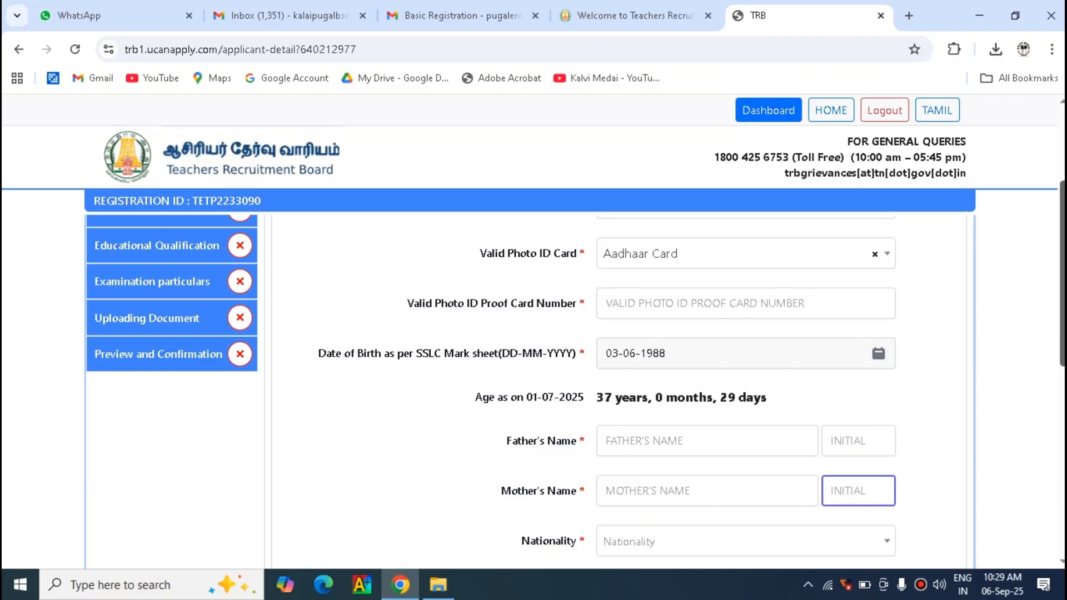
# Step: Set the applicant's nationality to Indian, state to Tamil Nadu and religion to Hindu
pyautogui.scroll(-4, 1048, 422)
pyautogui.click(644, 343)
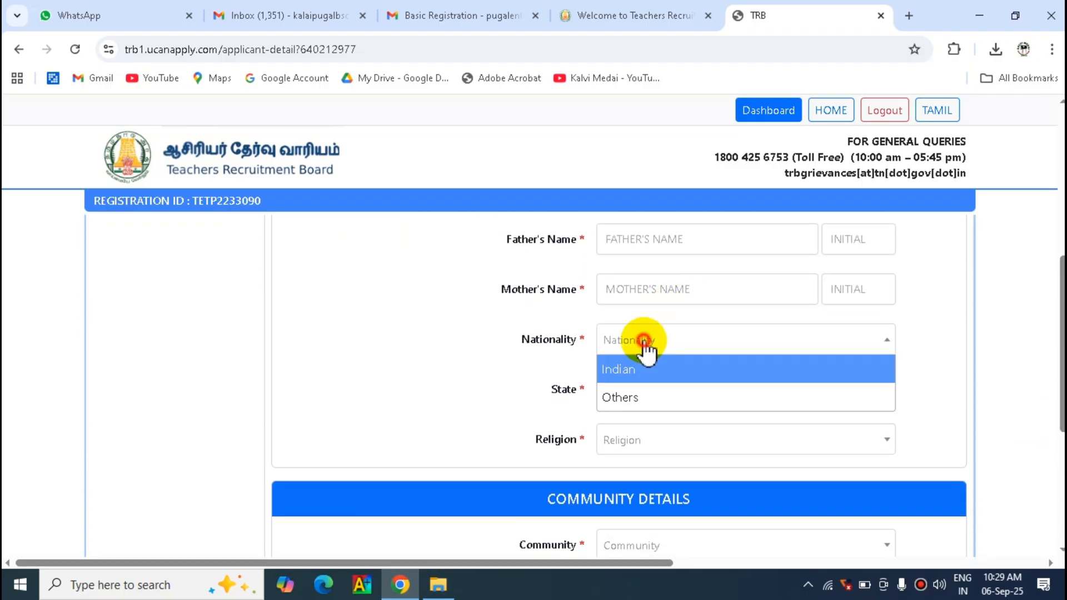
pyautogui.click(622, 374)
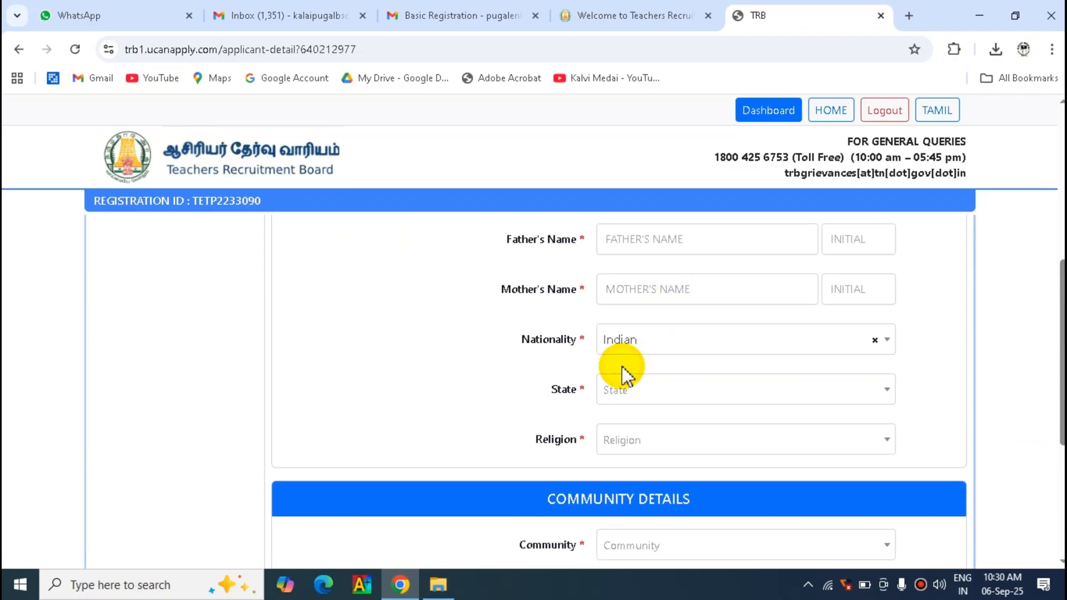
pyautogui.click(645, 395)
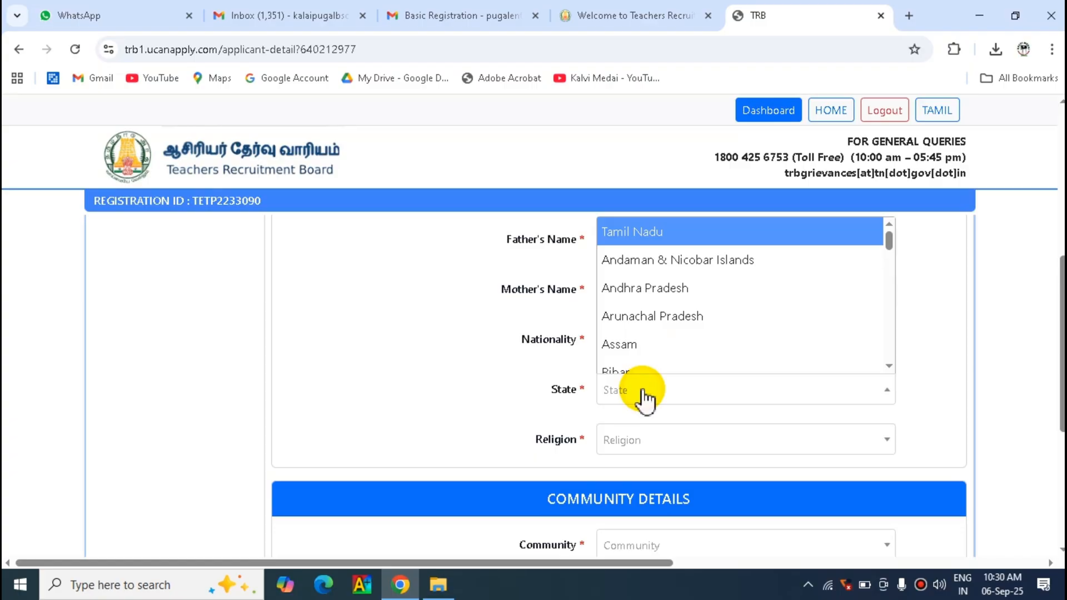
pyautogui.click(631, 243)
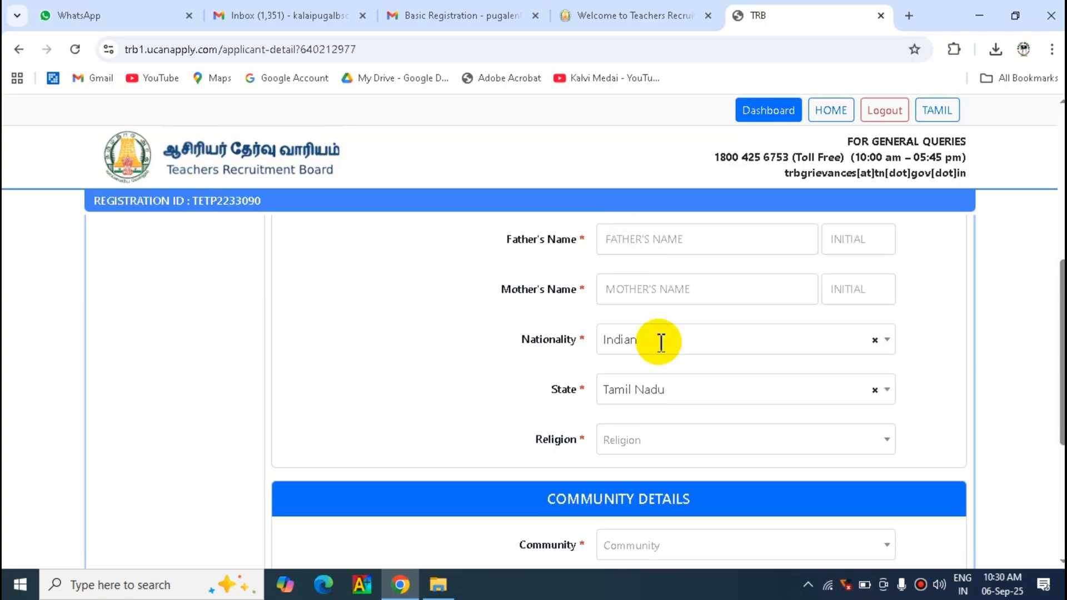
pyautogui.click(654, 439)
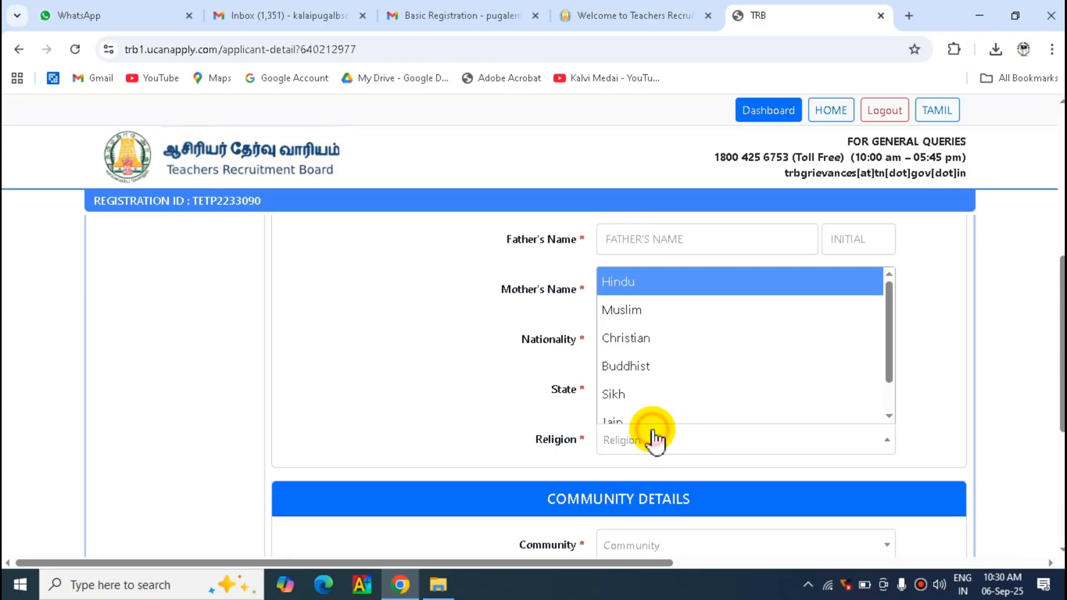
pyautogui.click(622, 283)
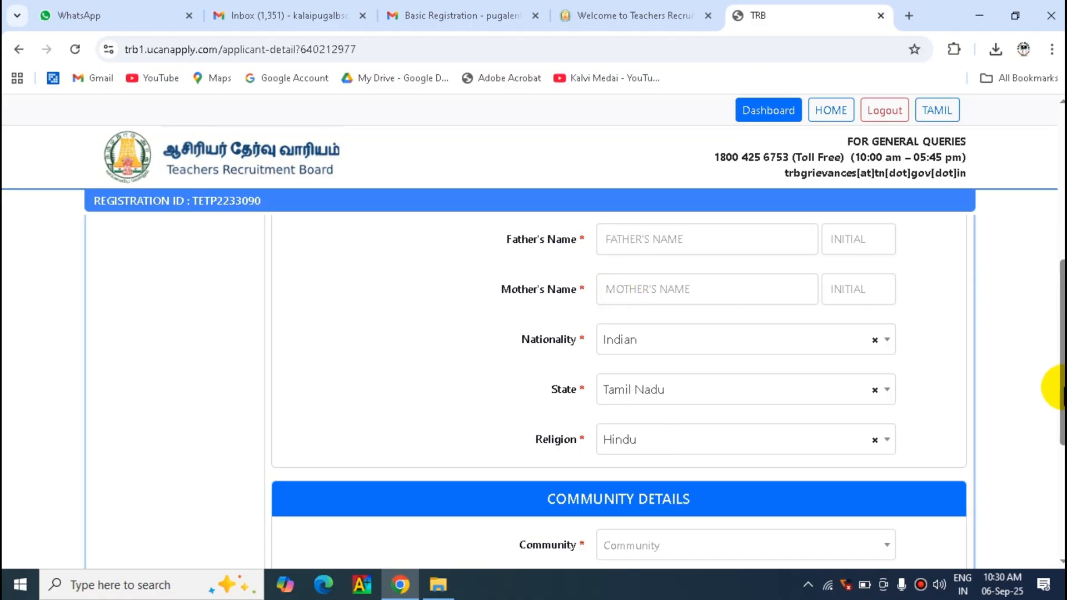
# Step: Set the applicant's community to Scheduled Caste (SC) in the community details and confirm the choice
pyautogui.scroll(-3, 618, 389)
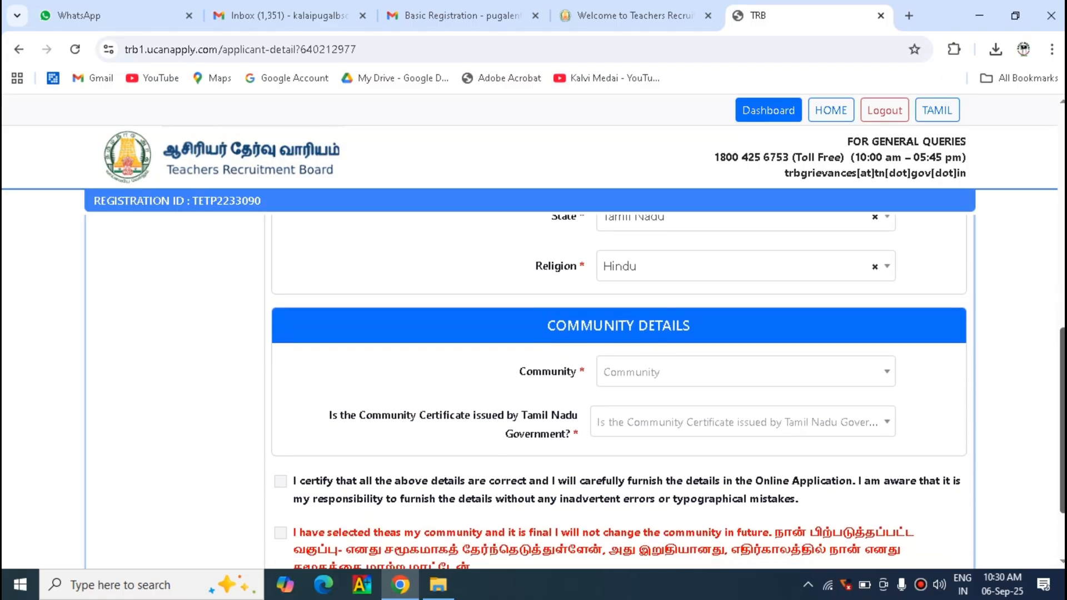
pyautogui.click(698, 370)
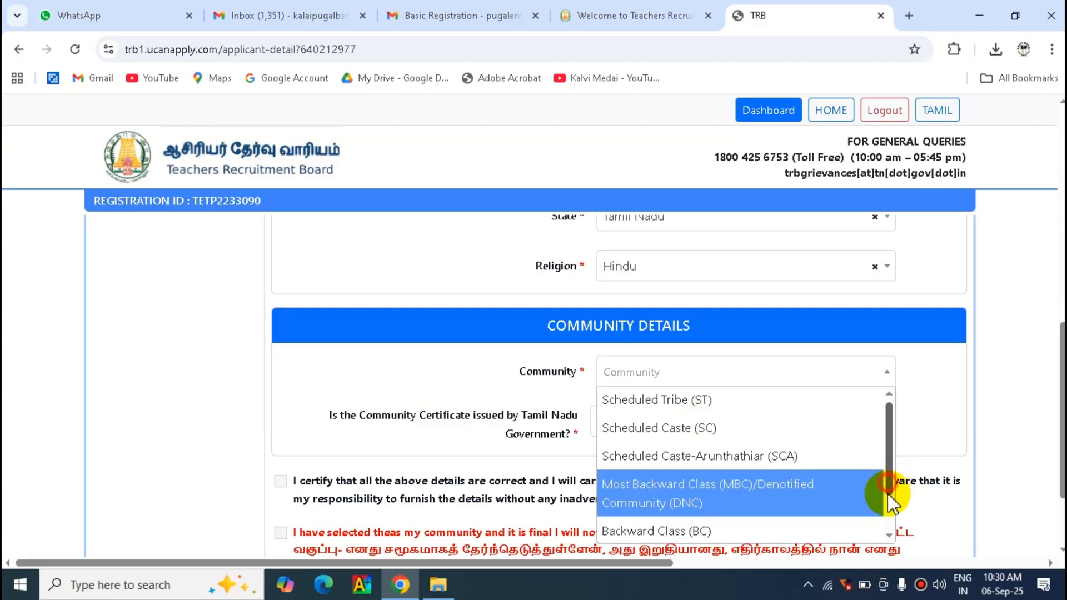
pyautogui.moveTo(888, 500); pyautogui.dragTo(892, 459)
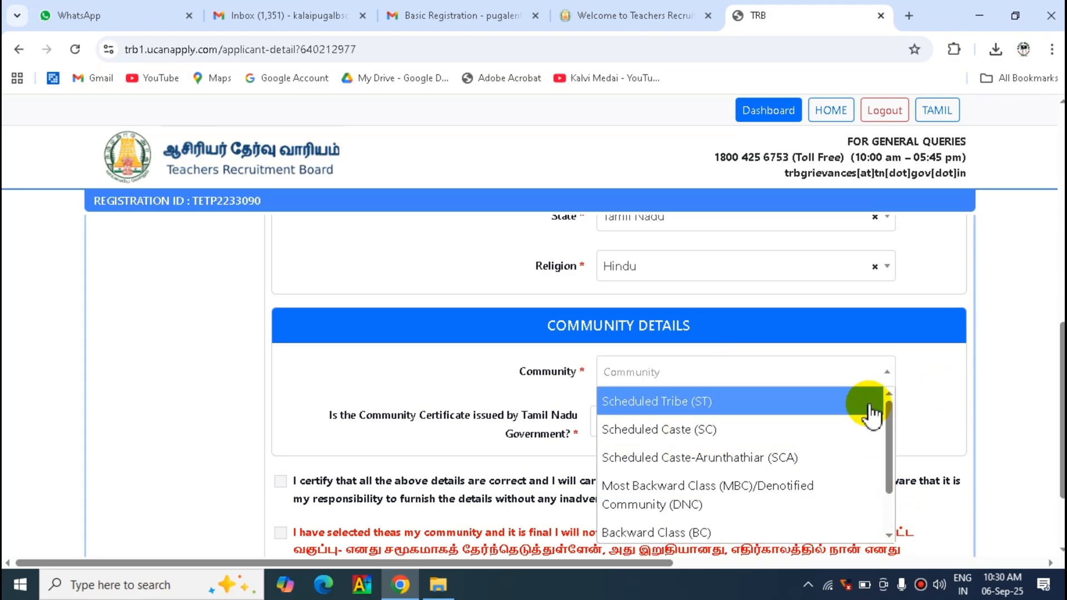
pyautogui.click(740, 427)
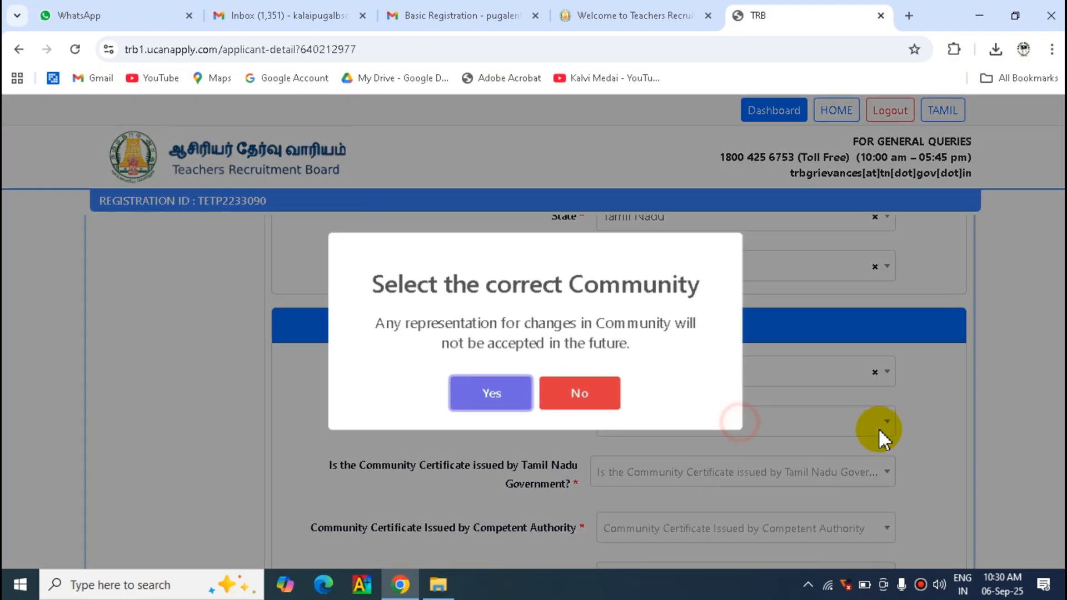
pyautogui.click(496, 403)
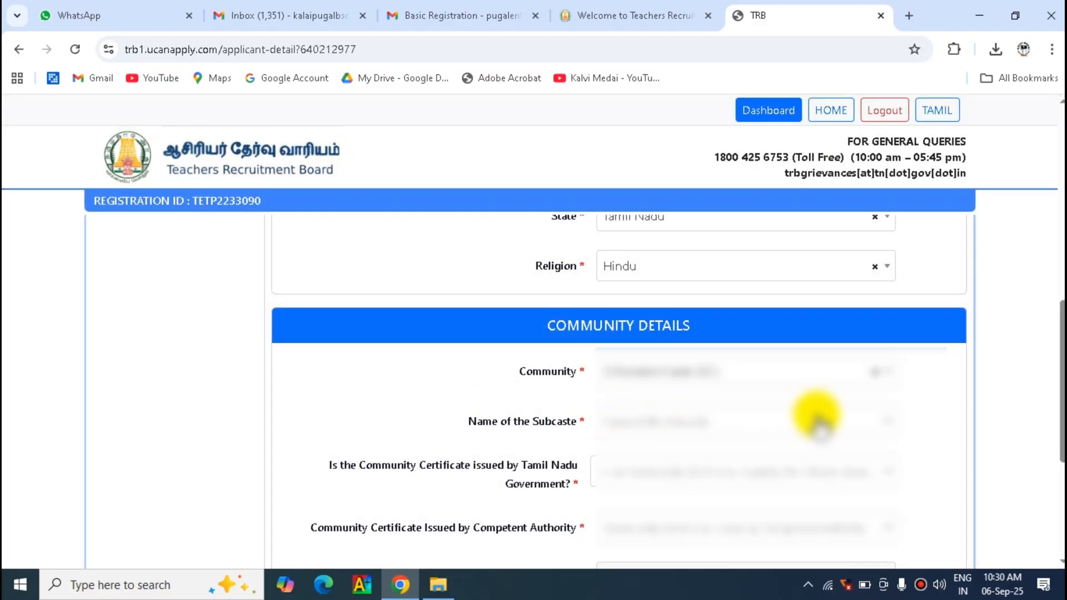
# Step: Choose the applicant's subcaste and mark the community certificate as "Yes, issued in Tamil Nadu"
pyautogui.click(847, 422)
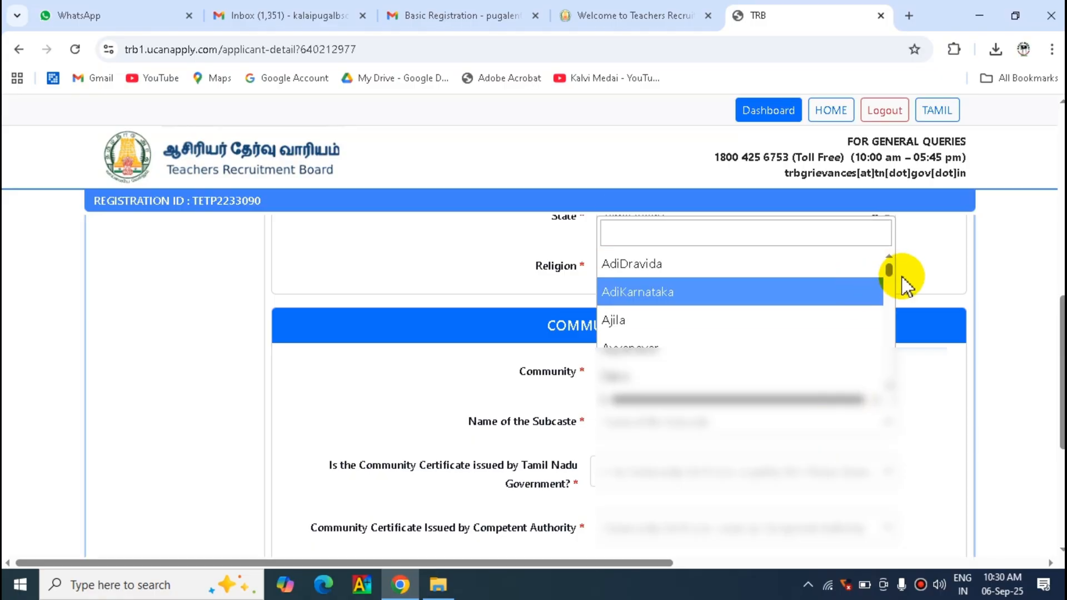
pyautogui.moveTo(889, 271); pyautogui.dragTo(889, 289)
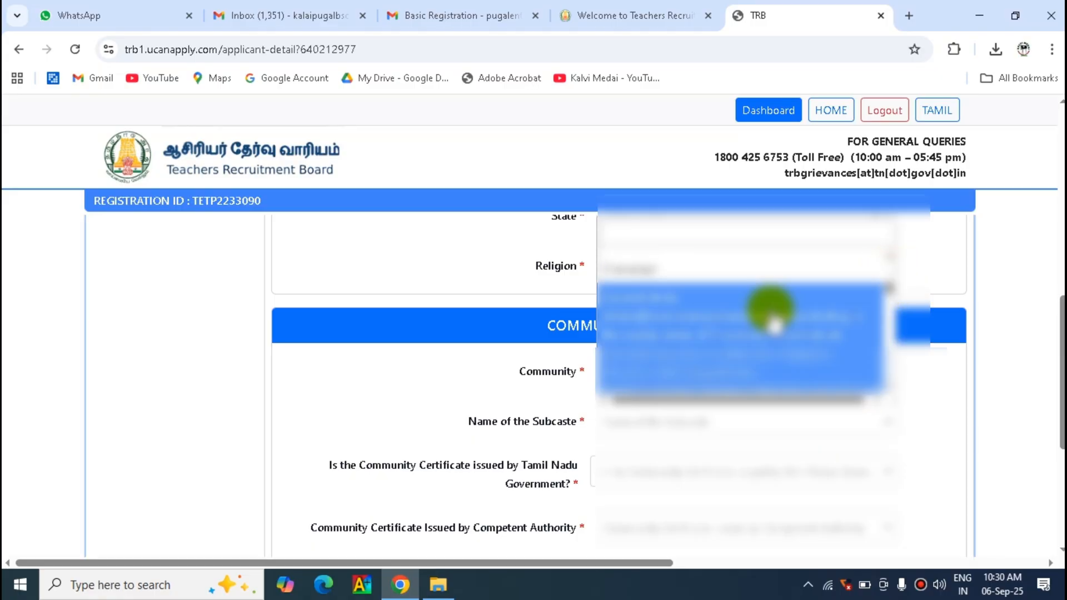
pyautogui.click(697, 332)
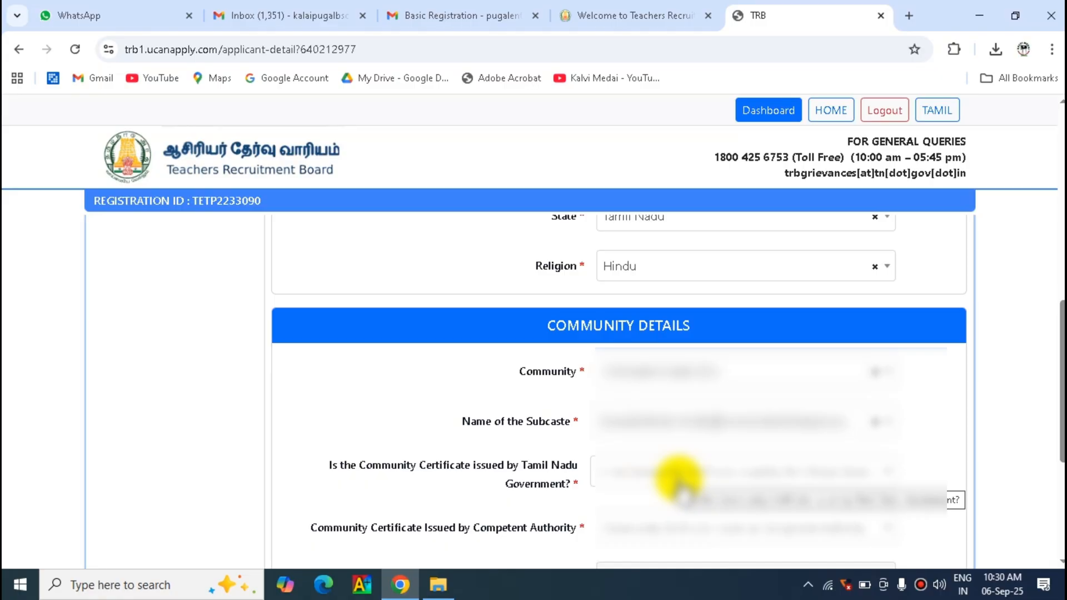
pyautogui.click(657, 475)
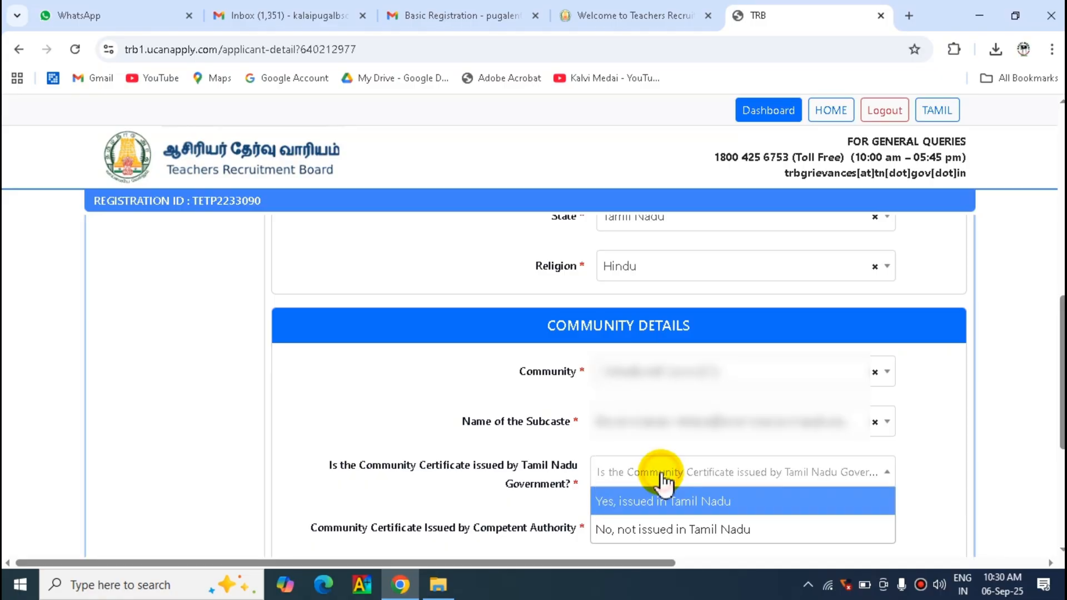
pyautogui.click(644, 505)
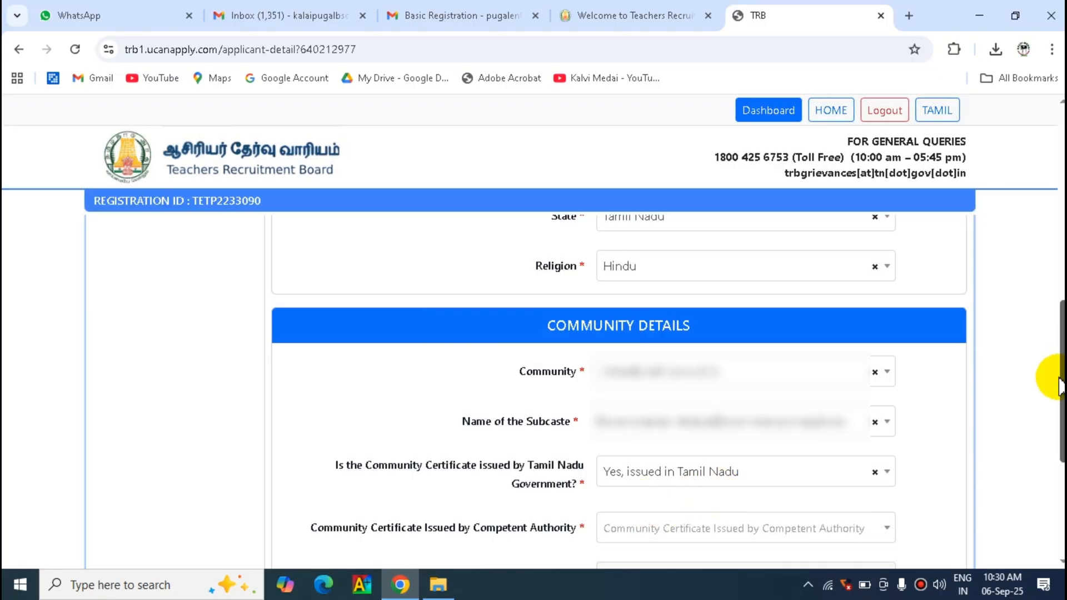
# Step: Select the competent authority that issued the community certificate, and open the certificate's issued date and number for entry
pyautogui.scroll(-3, 1059, 384)
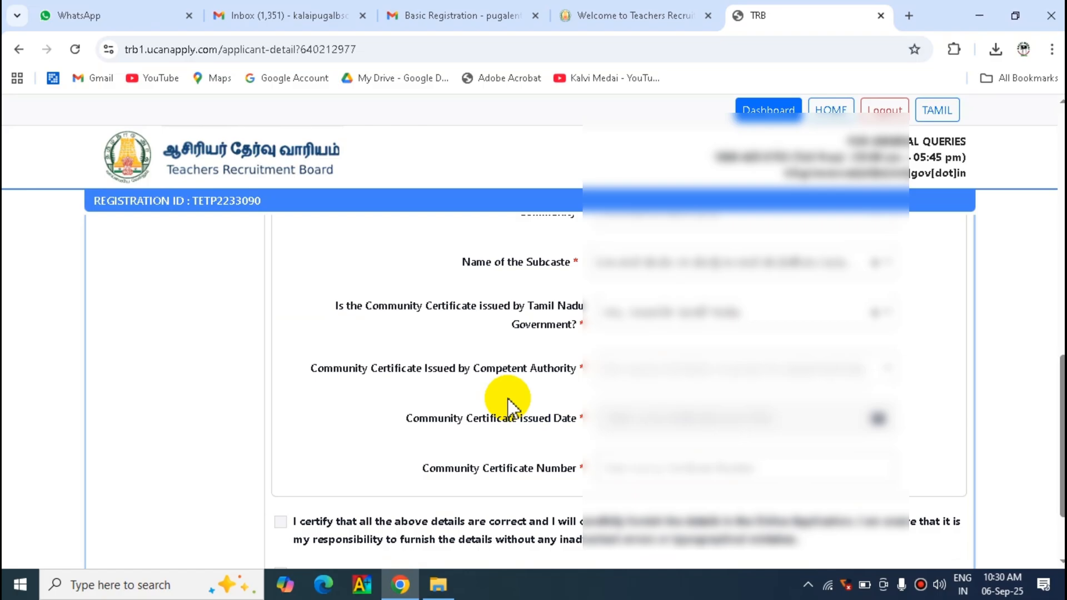
pyautogui.click(701, 375)
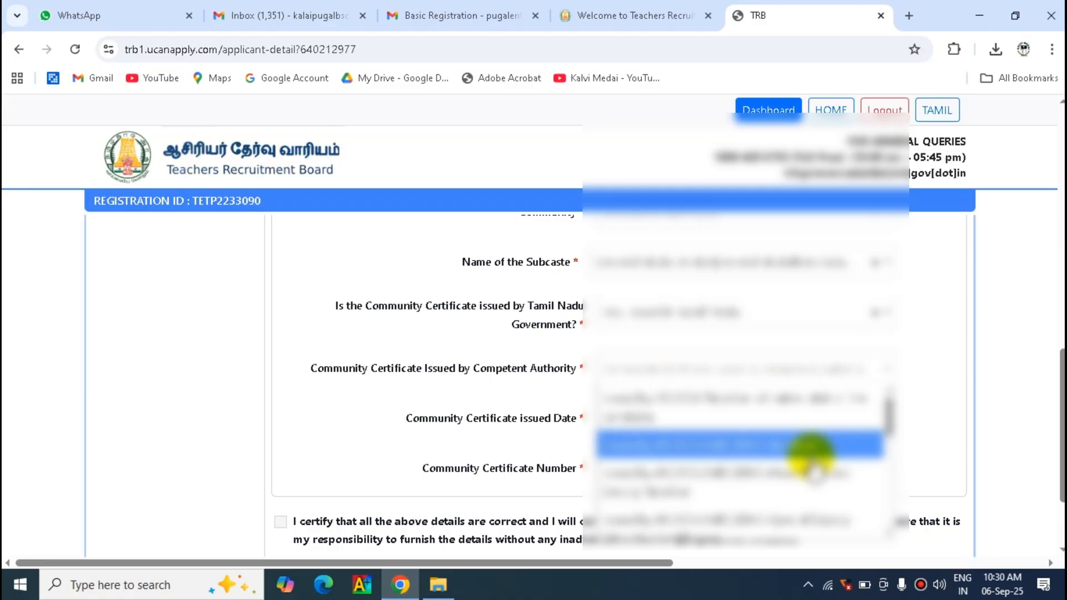
pyautogui.click(720, 409)
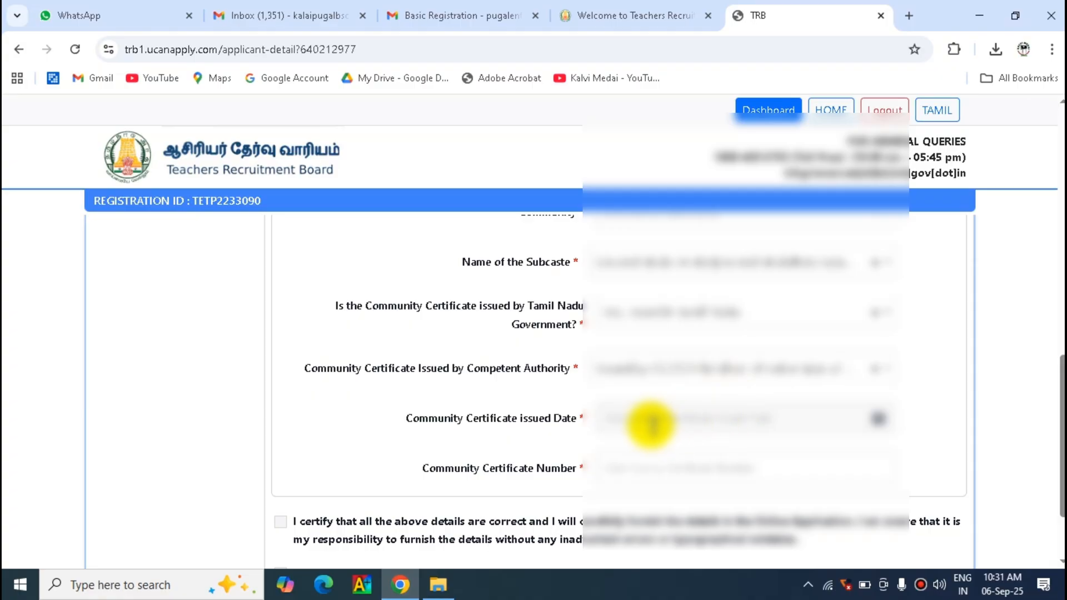
pyautogui.click(650, 424)
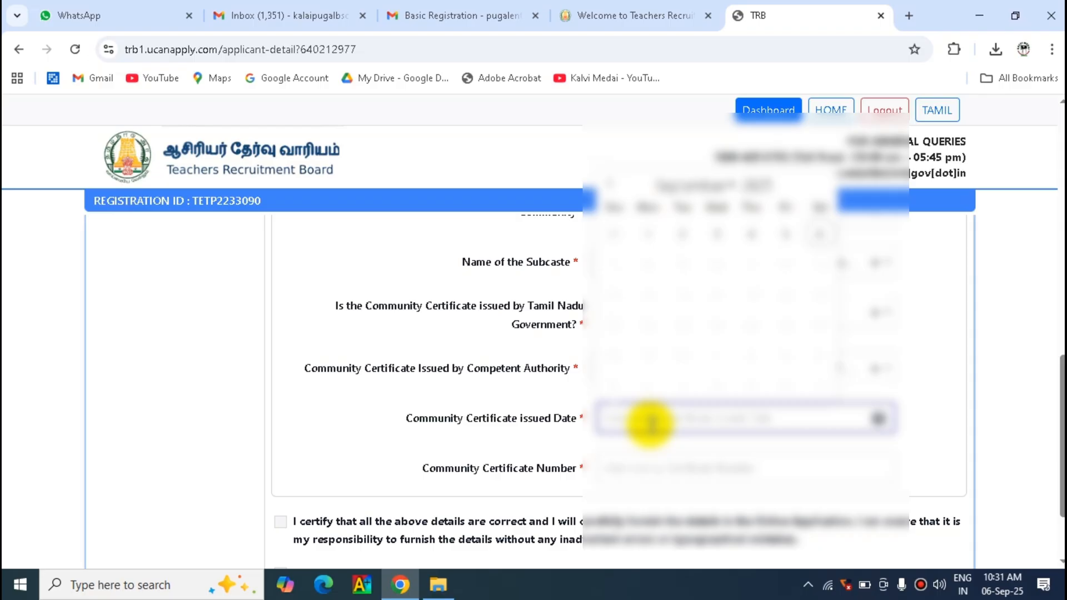
pyautogui.click(626, 466)
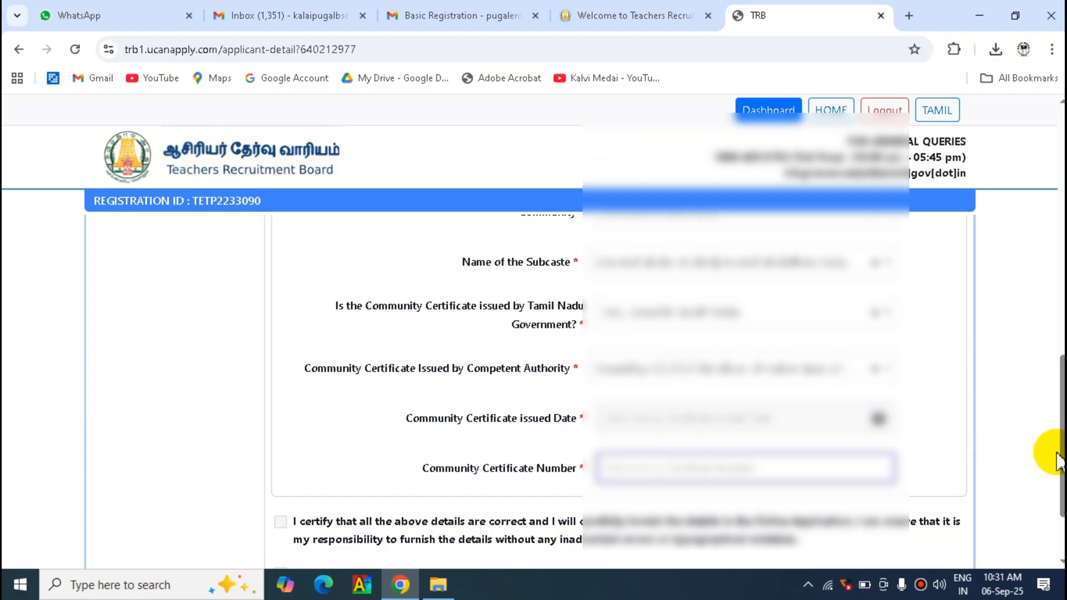
# Step: Accept the declarations about correct details and the final community choice, and continue to the address section
pyautogui.scroll(-2, 1063, 453)
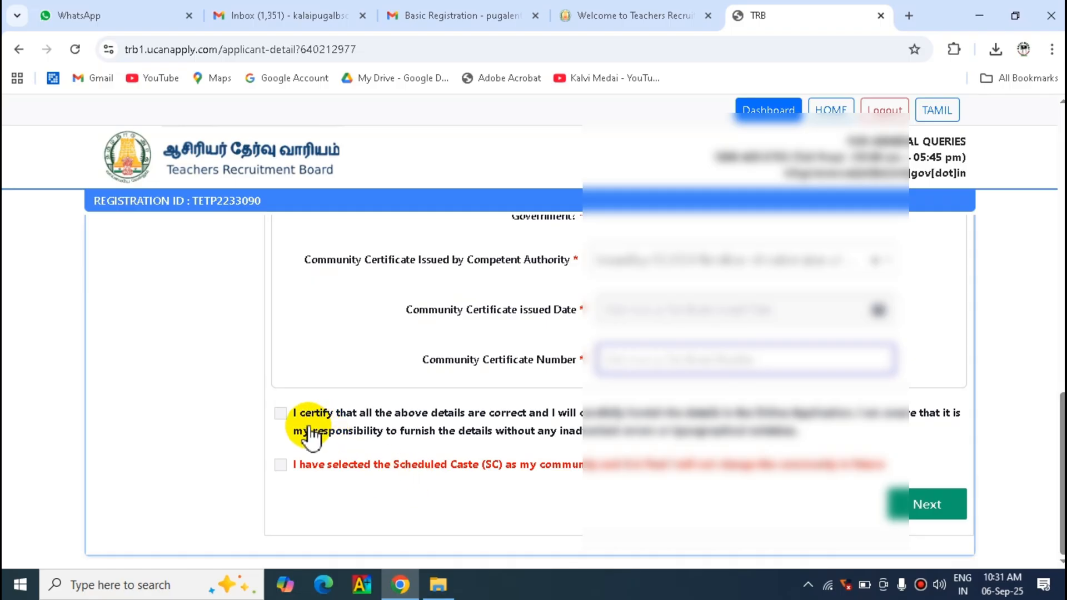
pyautogui.click(280, 414)
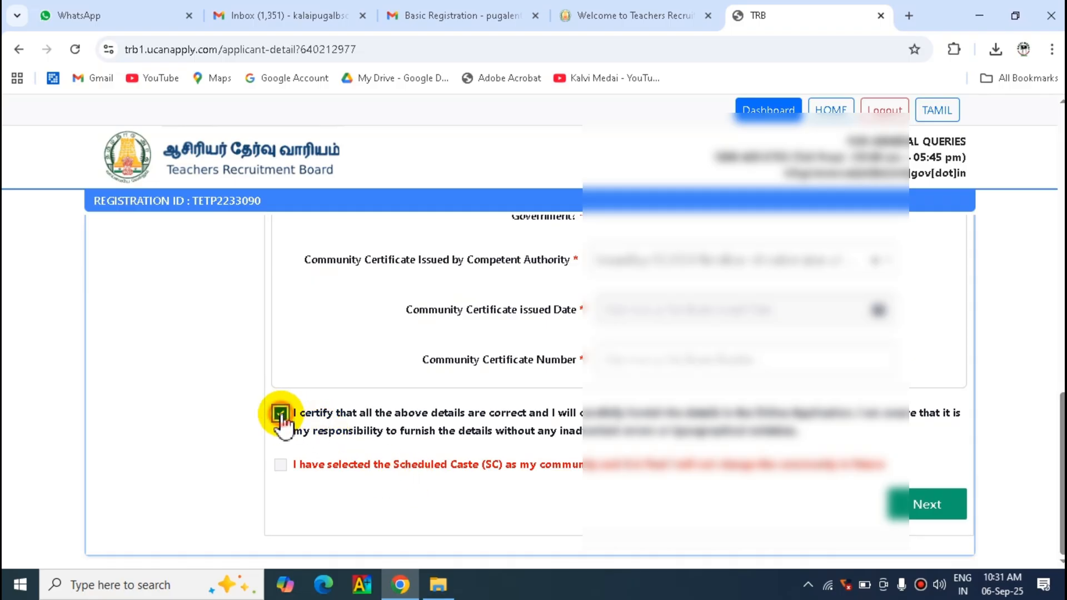
pyautogui.click(281, 465)
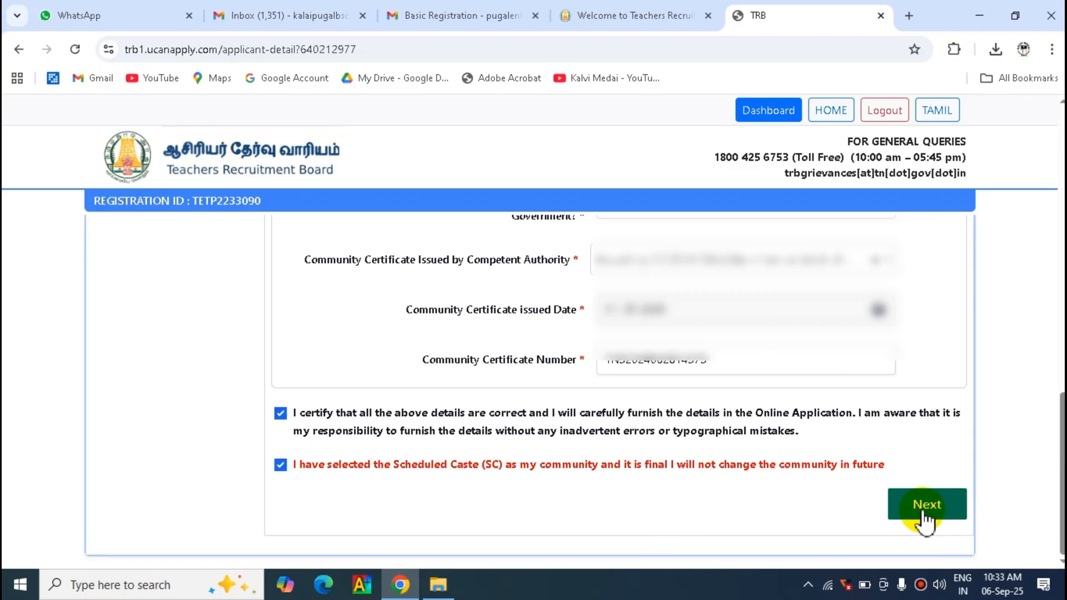
pyautogui.click(923, 510)
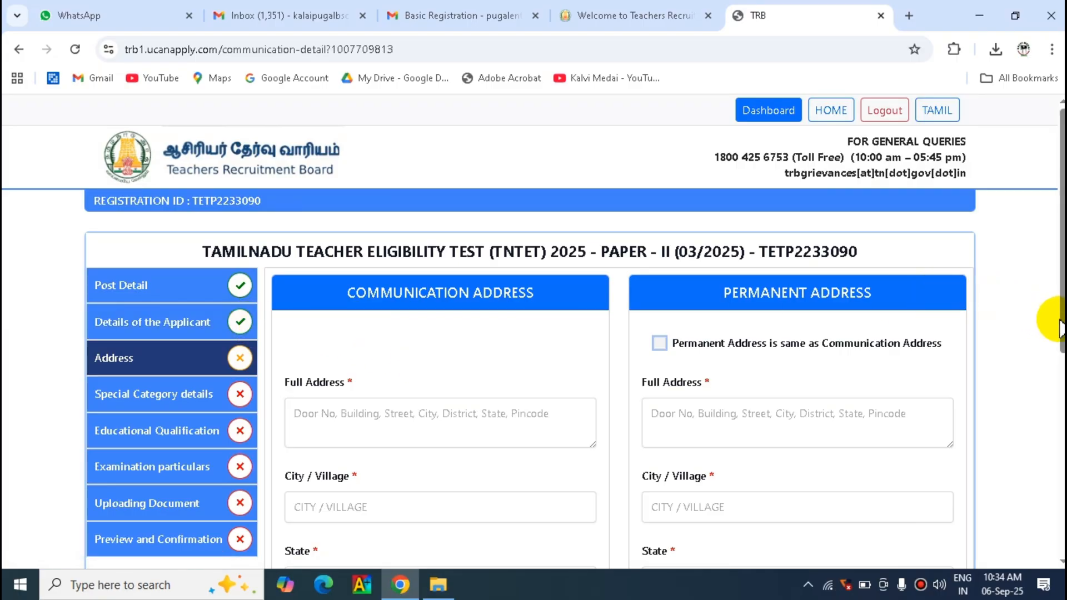
# Step: Enter the door number in the full communication address and open the city or village for entry
pyautogui.scroll(-1, 1050, 316)
pyautogui.scroll(-1, 1050, 317)
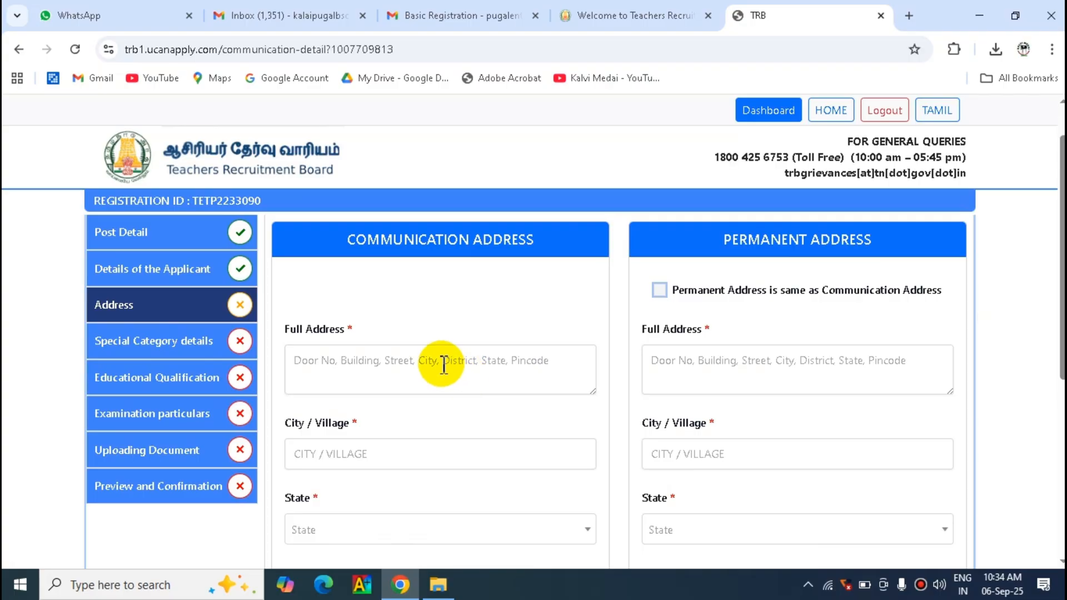
pyautogui.click(326, 362)
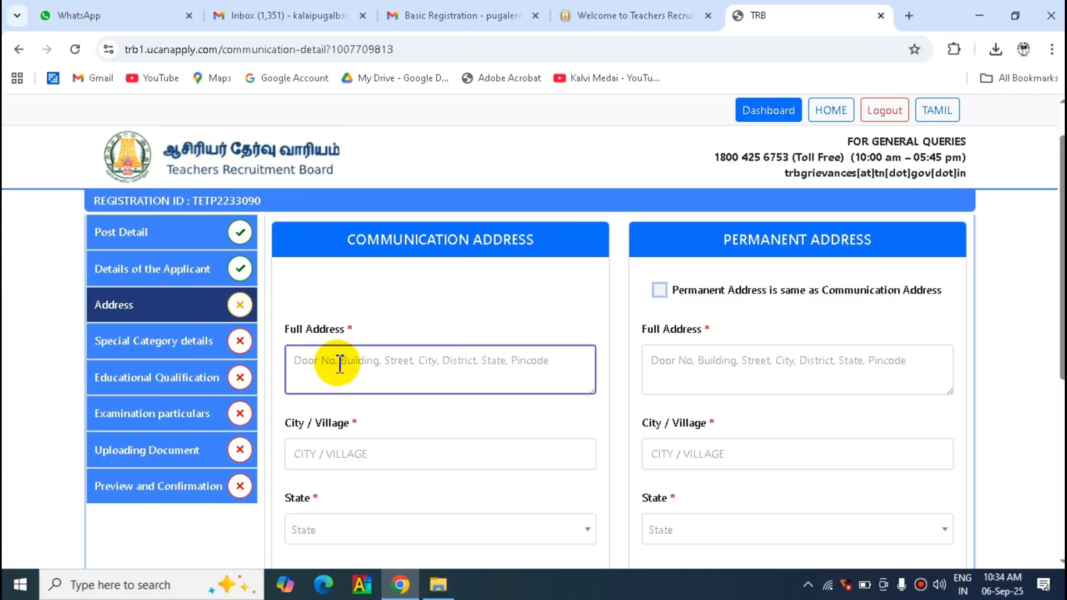
pyautogui.write('14')
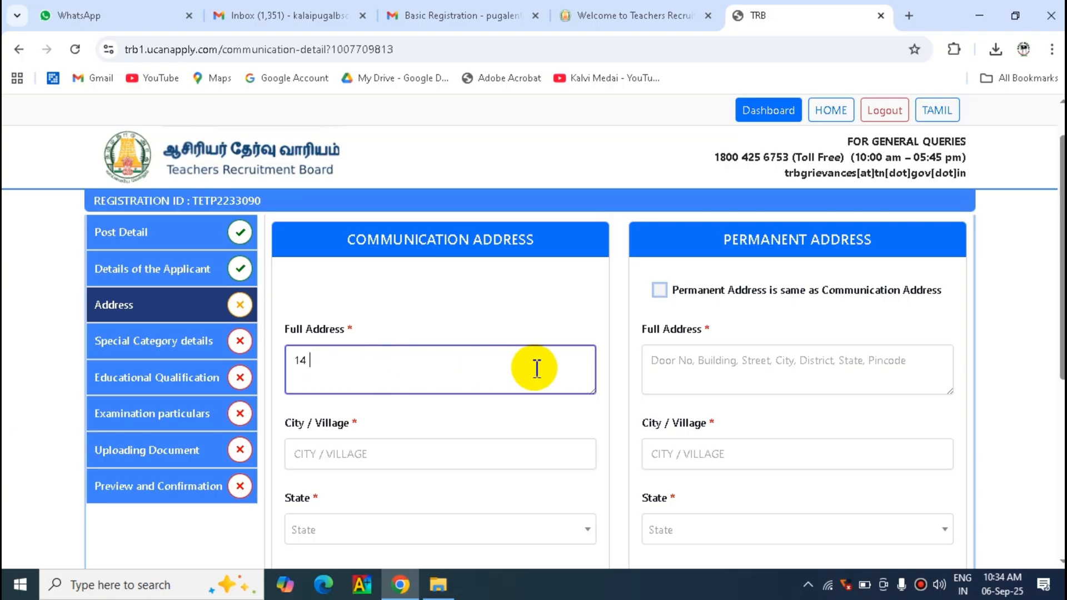
pyautogui.click(336, 452)
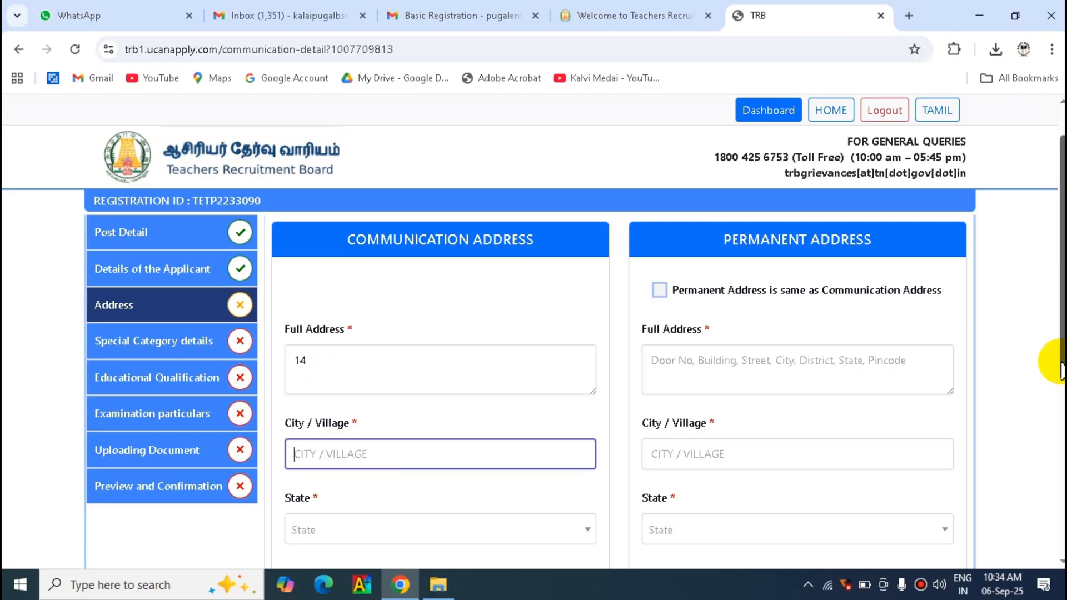
# Step: Set the communication address state to Tamil Nadu, and open the district and pin code for entry
pyautogui.scroll(-2, 1049, 384)
pyautogui.click(373, 421)
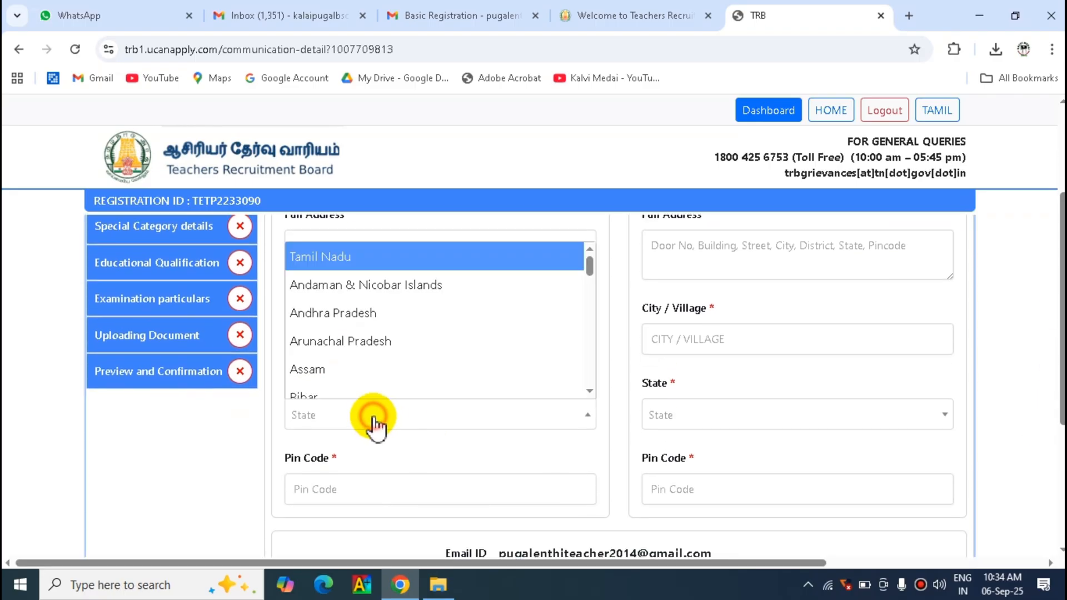
pyautogui.click(315, 258)
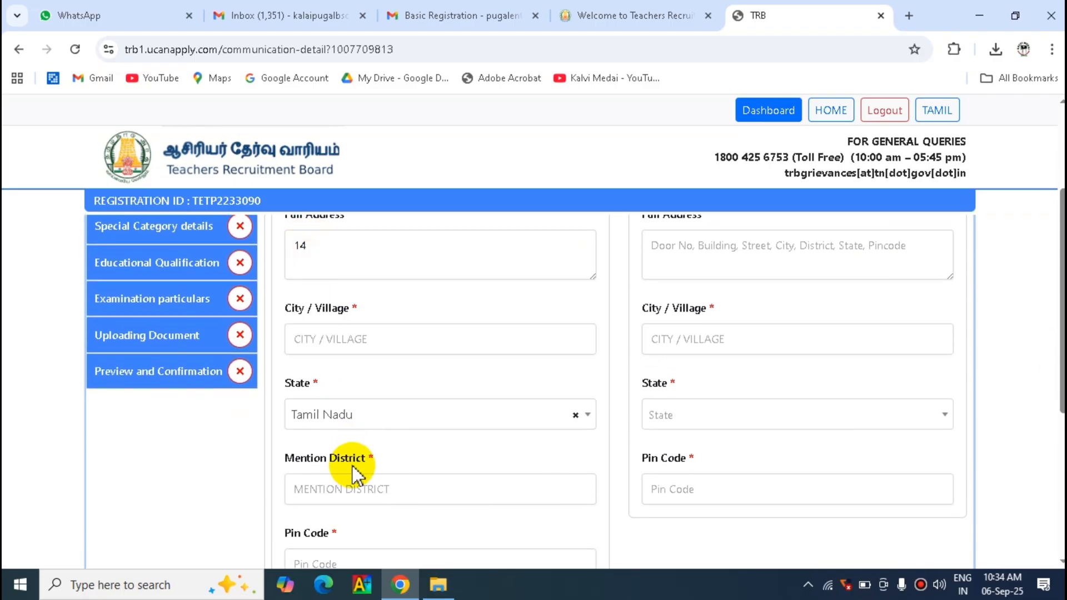
pyautogui.click(354, 490)
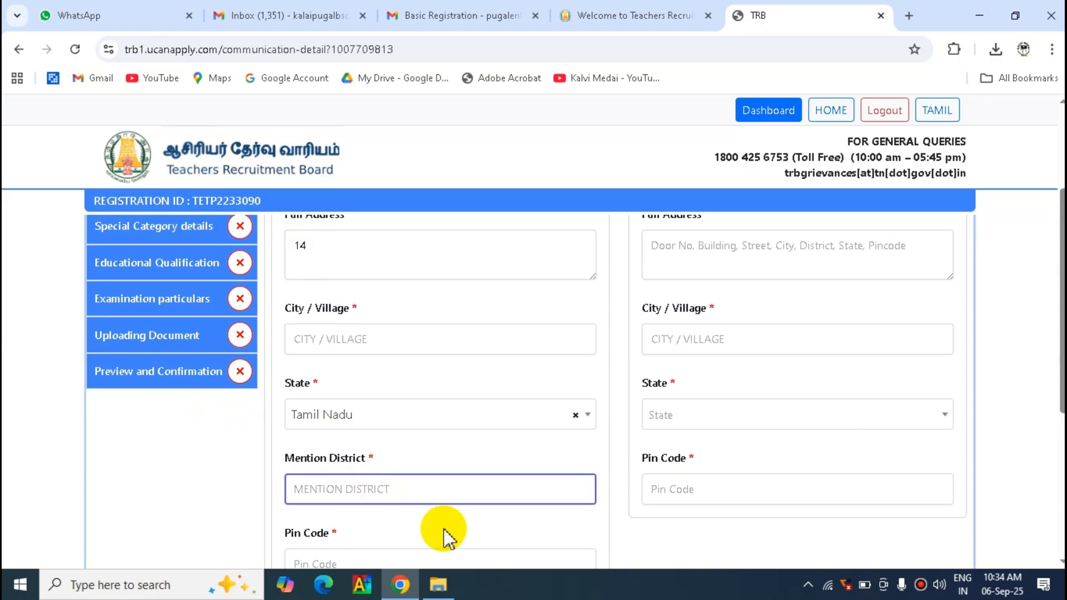
pyautogui.scroll(-2, 575, 378)
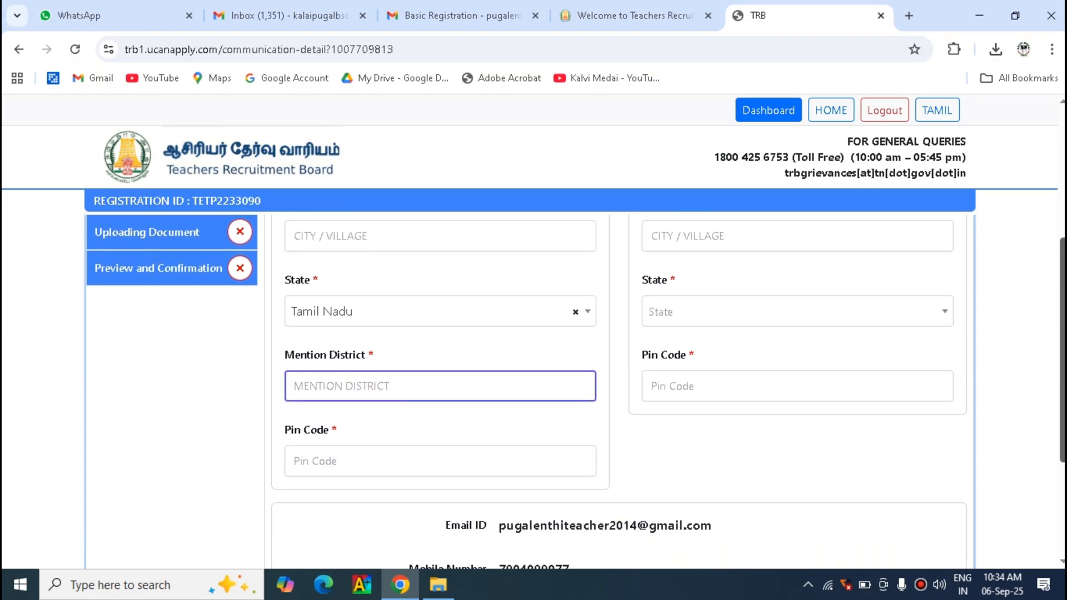
pyautogui.click(386, 460)
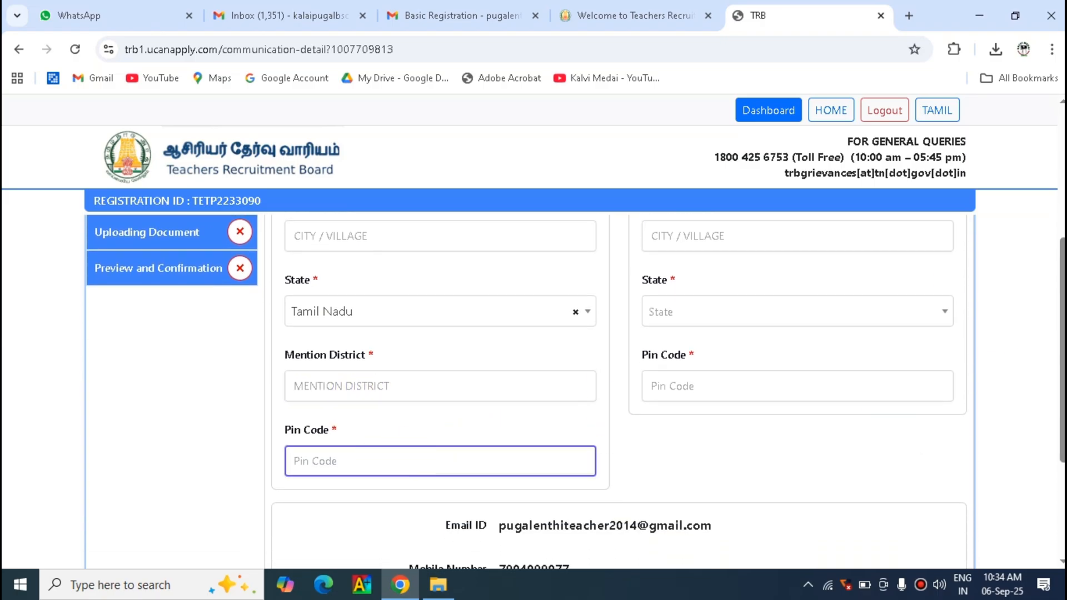
# Step: Mark the permanent address as the same as the communication address
pyautogui.moveTo(1060, 404); pyautogui.dragTo(1060, 318)
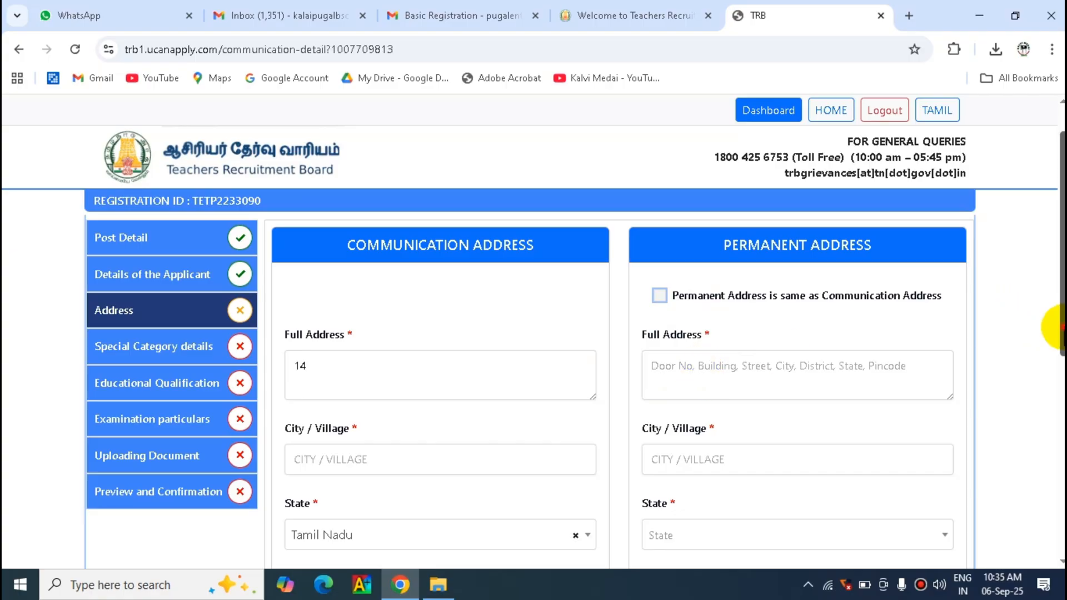
pyautogui.moveTo(1058, 328)
pyautogui.mouseDown()
pyautogui.moveTo(1048, 424)
pyautogui.moveTo(1049, 334)
pyautogui.mouseUp()
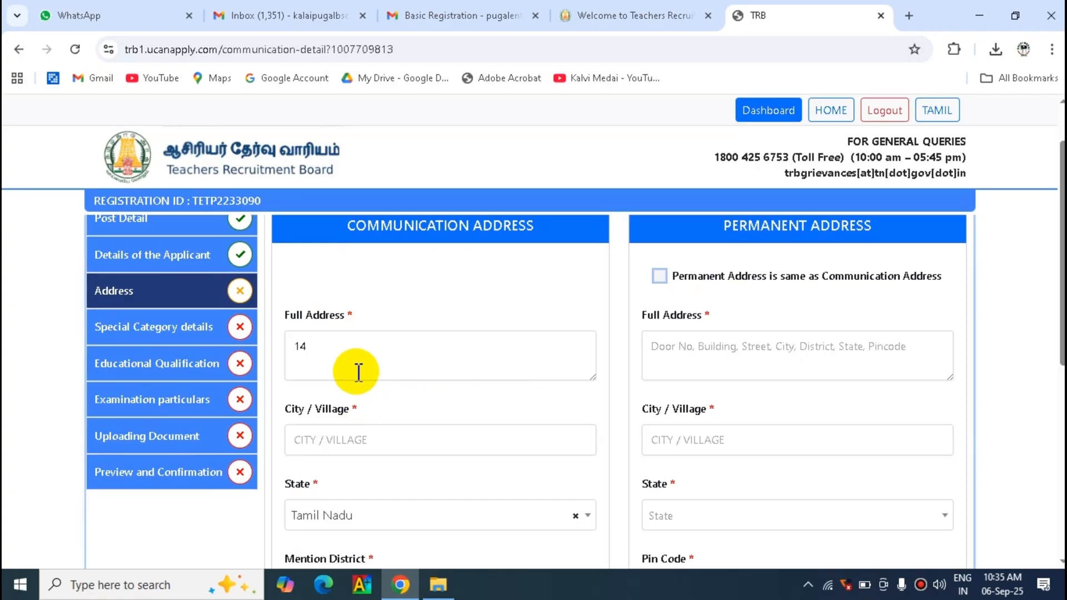
pyautogui.click(660, 277)
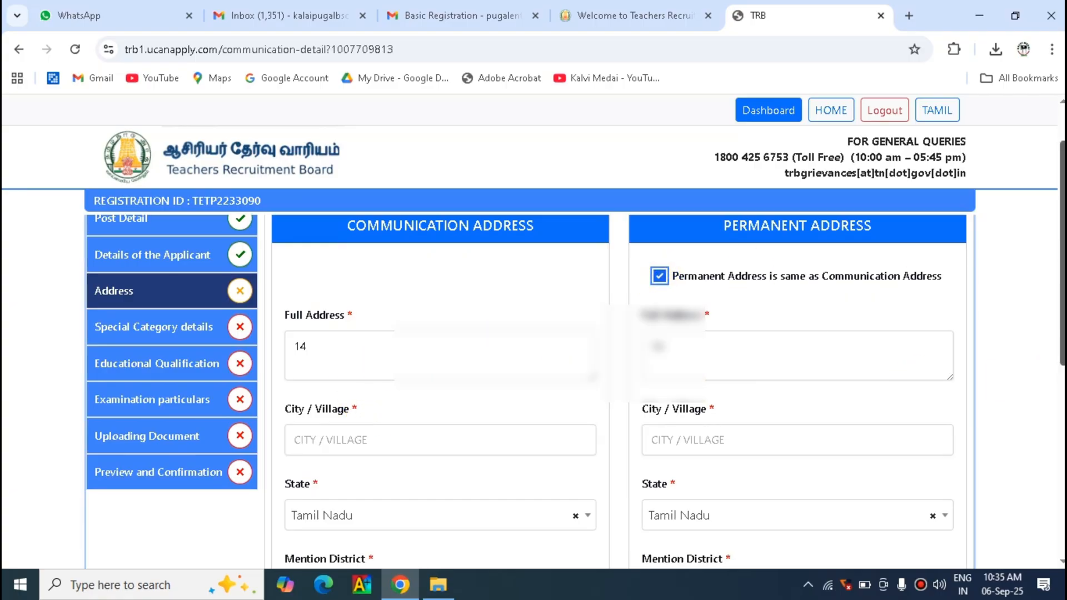
# Step: Accept the address section's declaration about the instructions and eligibility, and continue to the special category details
pyautogui.scroll(-10, 1060, 350)
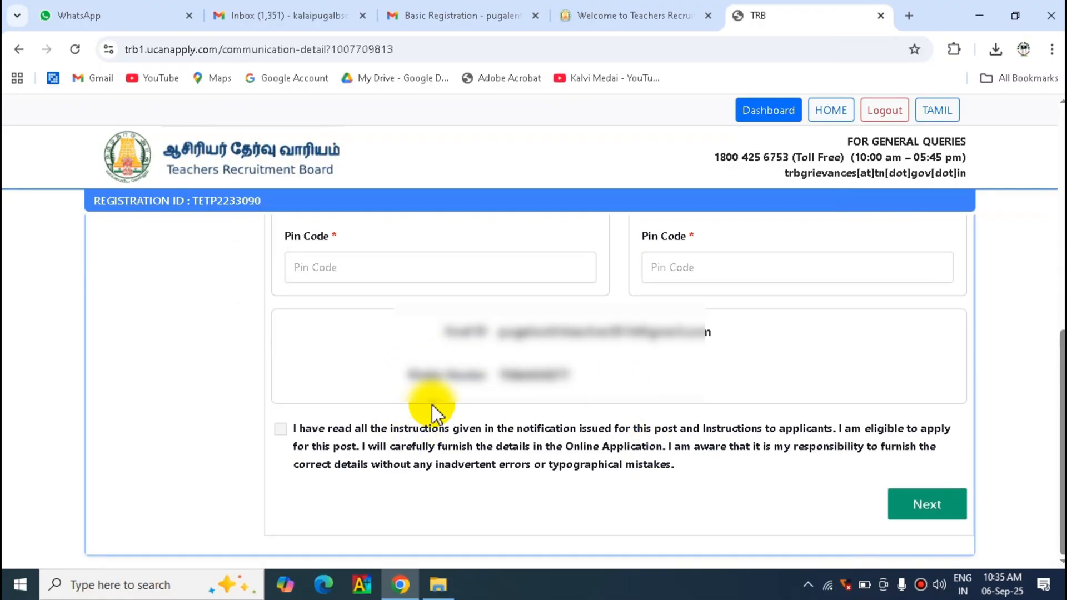
pyautogui.click(281, 432)
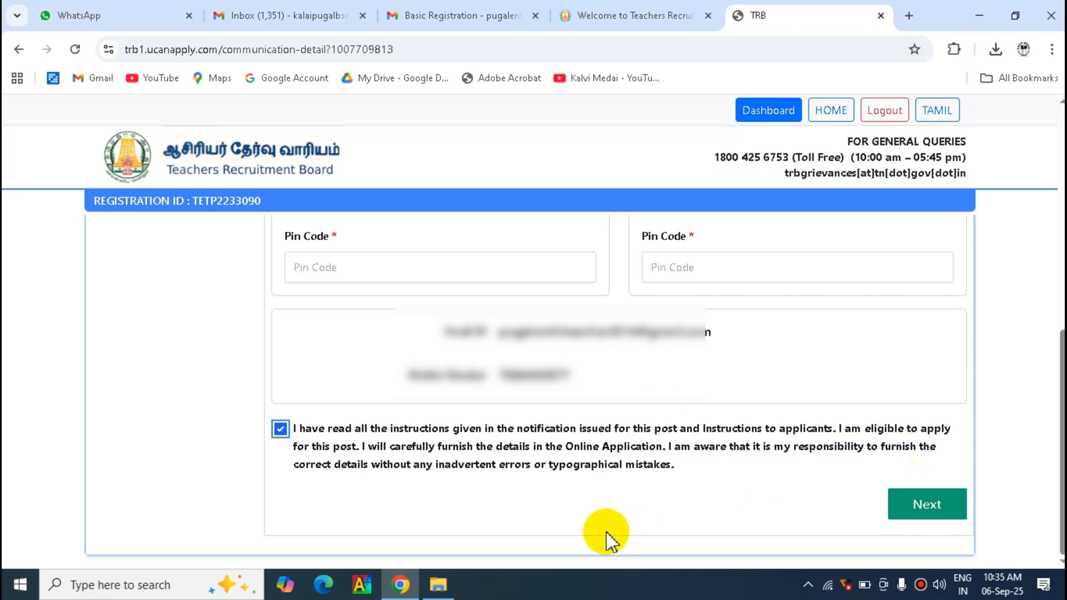
pyautogui.click(922, 507)
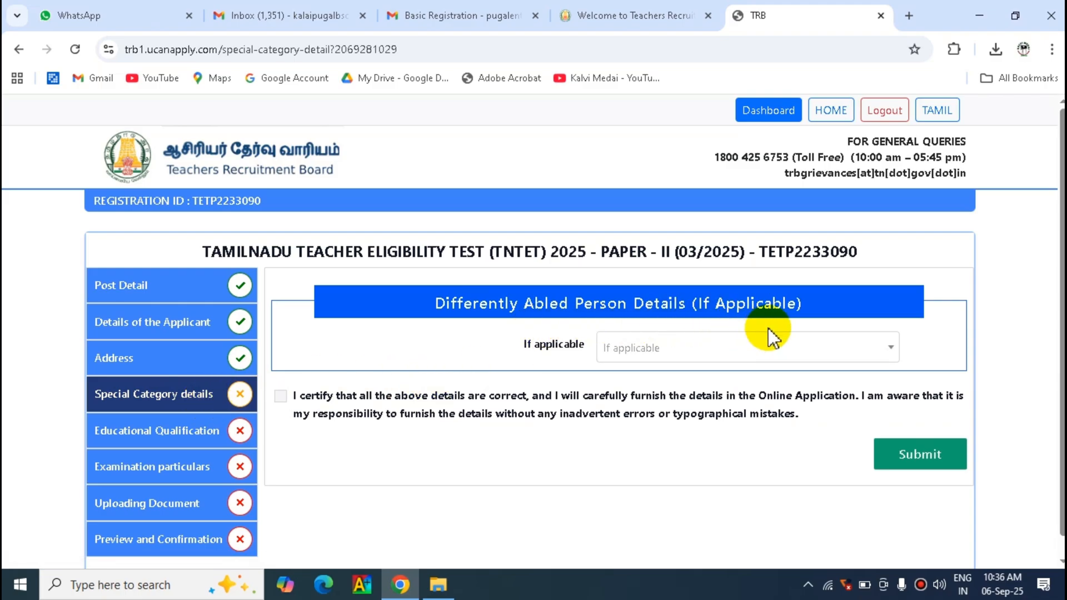
# Step: Set the differently abled person applicability to No, certify the details and submit the special category section
pyautogui.click(802, 351)
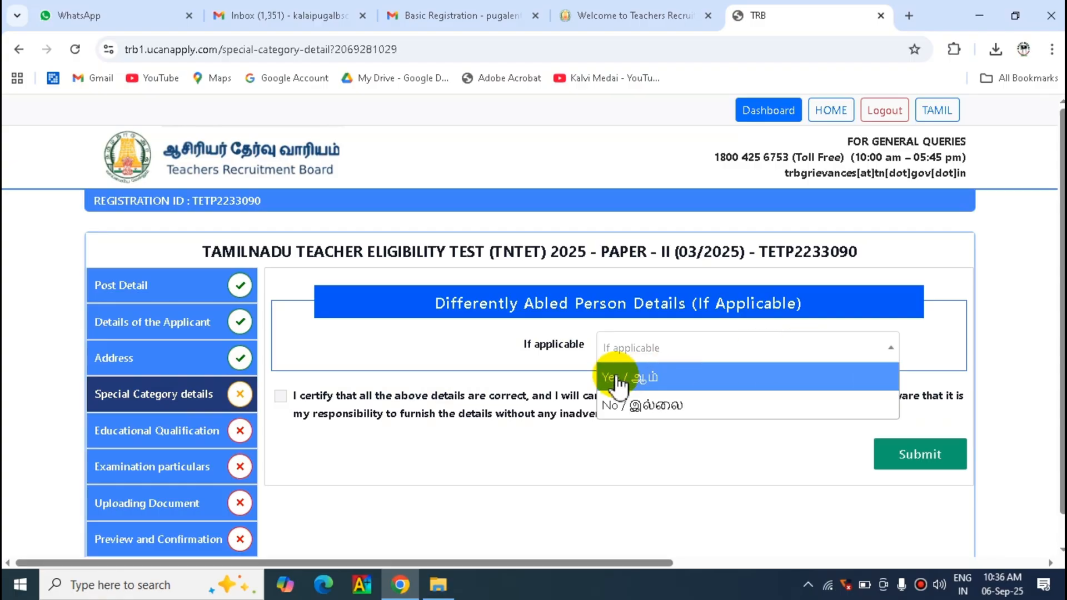
pyautogui.click(635, 408)
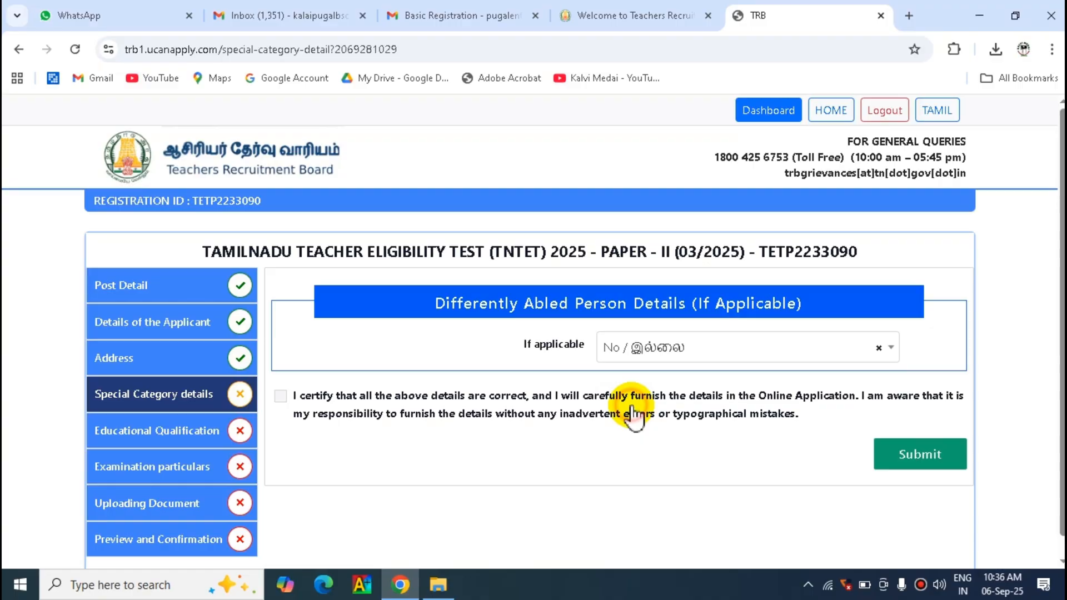
pyautogui.click(281, 396)
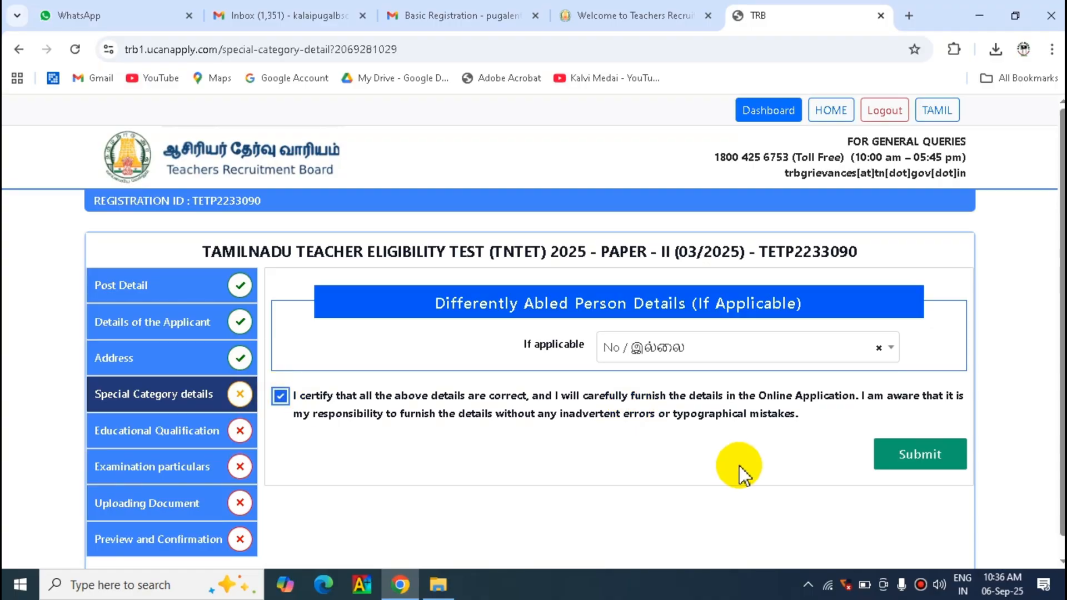
pyautogui.click(920, 456)
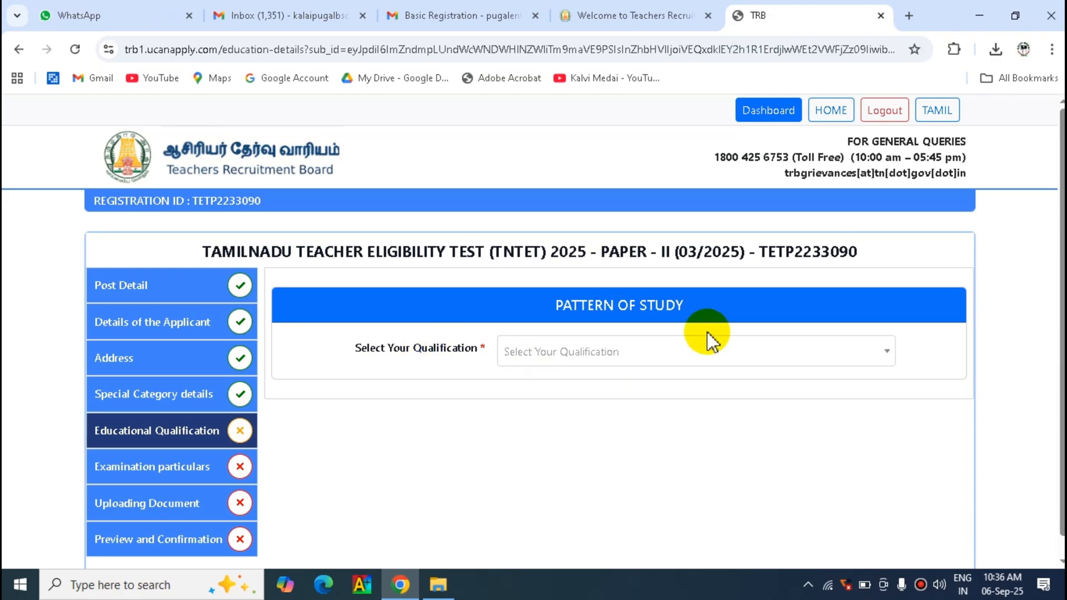
# Step: Set the qualification pattern to SSLC + HSC or its equivalent + UG + B.Ed (B.Ed or B.Ed in Special Education)
pyautogui.click(887, 358)
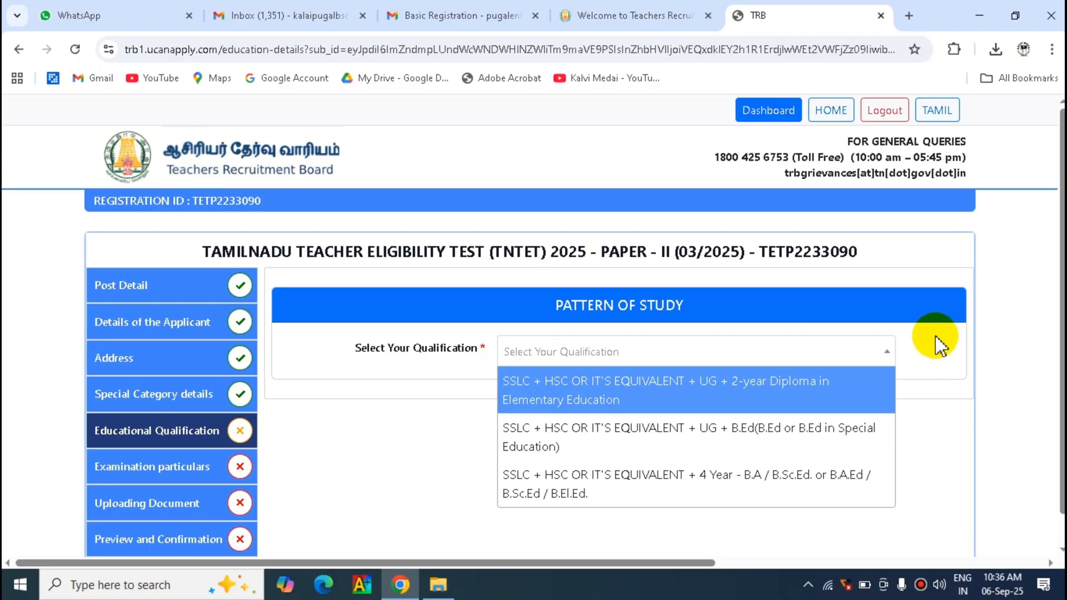
pyautogui.press('Down')
pyautogui.press('Down')
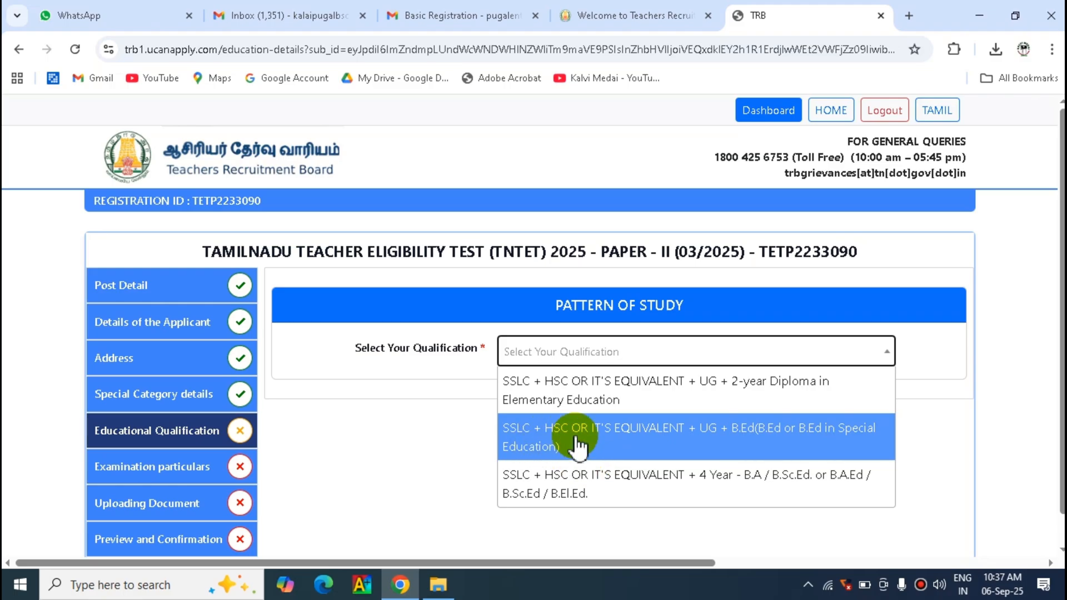
pyautogui.click(636, 430)
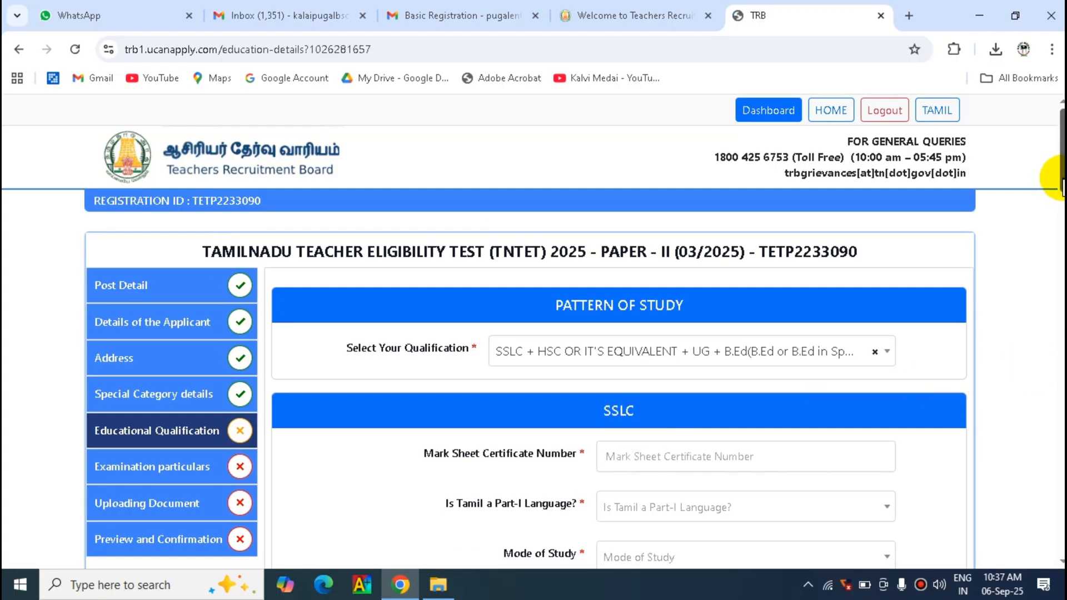
# Step: In the SSLC section, set the Part-I language to Studied Tamil and the mode of study to Regular
pyautogui.moveTo(1059, 187); pyautogui.dragTo(1062, 204)
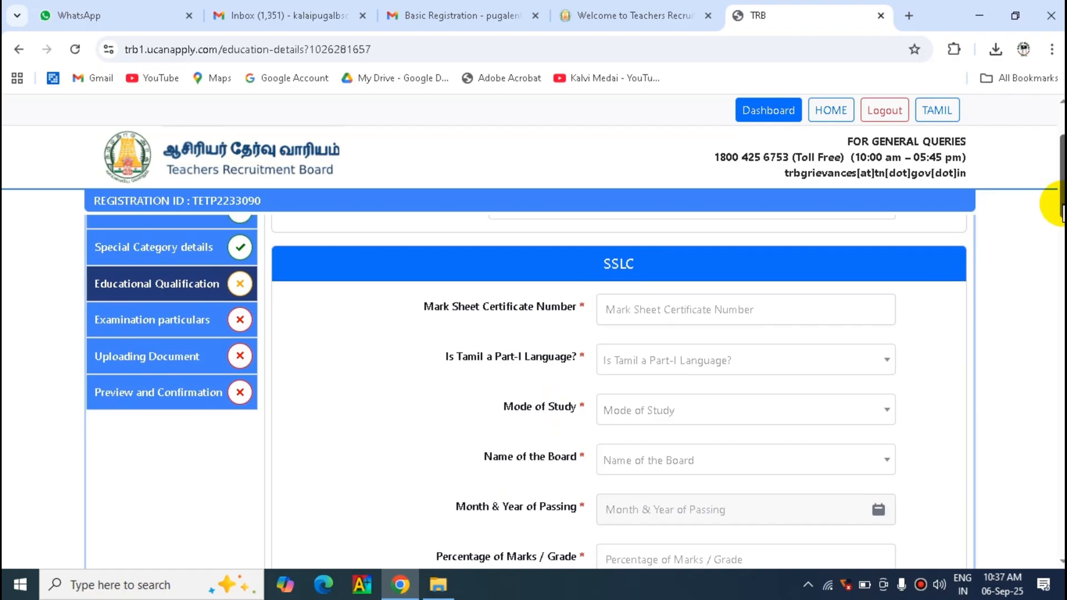
pyautogui.click(654, 312)
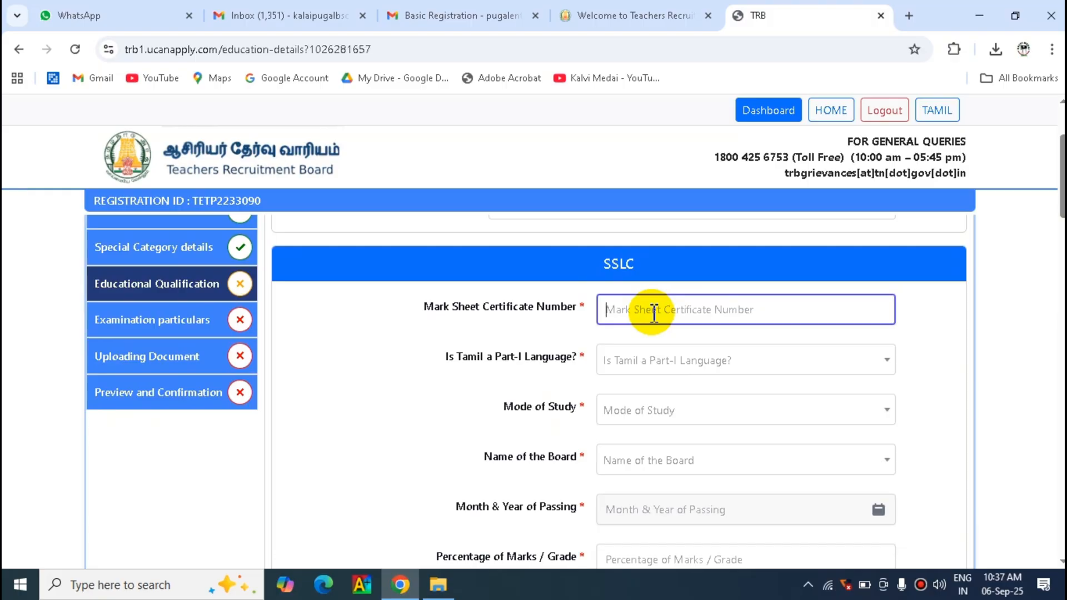
pyautogui.click(641, 364)
pyautogui.click(632, 393)
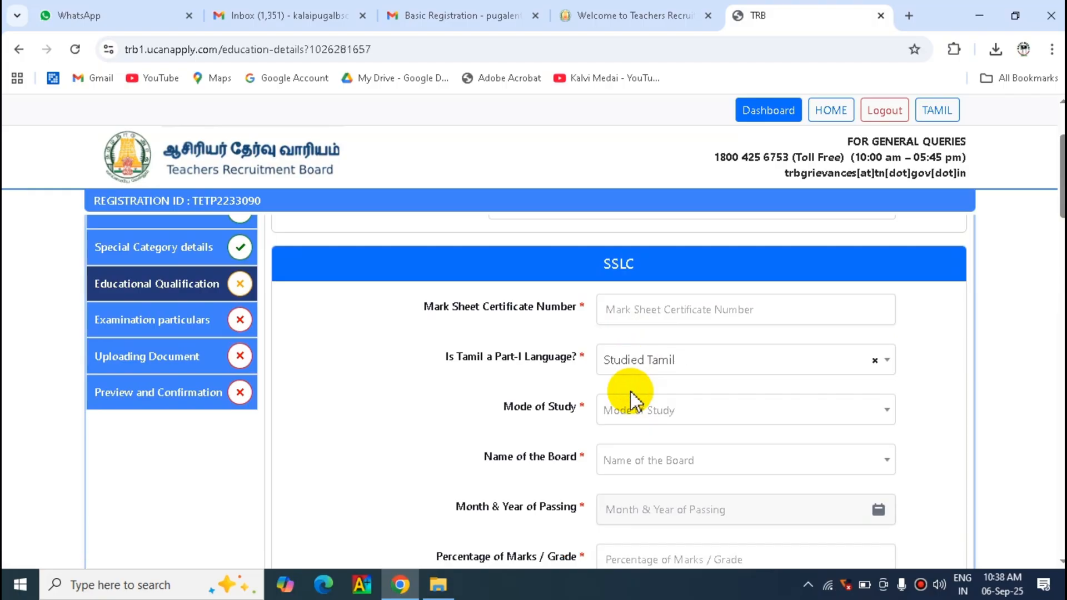
pyautogui.click(643, 414)
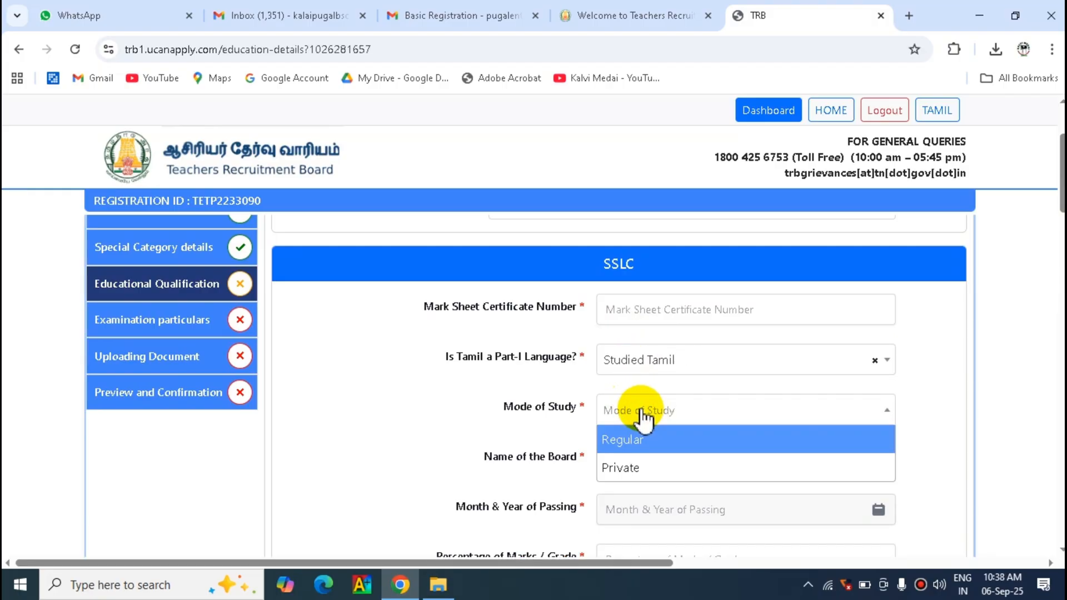
pyautogui.click(628, 445)
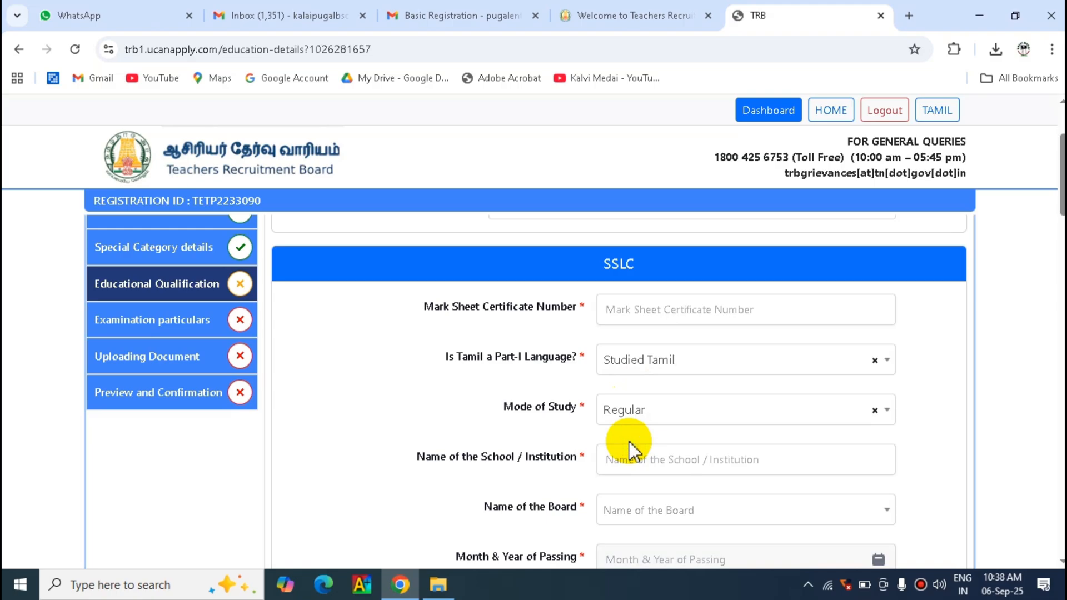
# Step: Open the SSLC school name for entry and set the name of the board to Tamil Nadu State Board
pyautogui.click(683, 461)
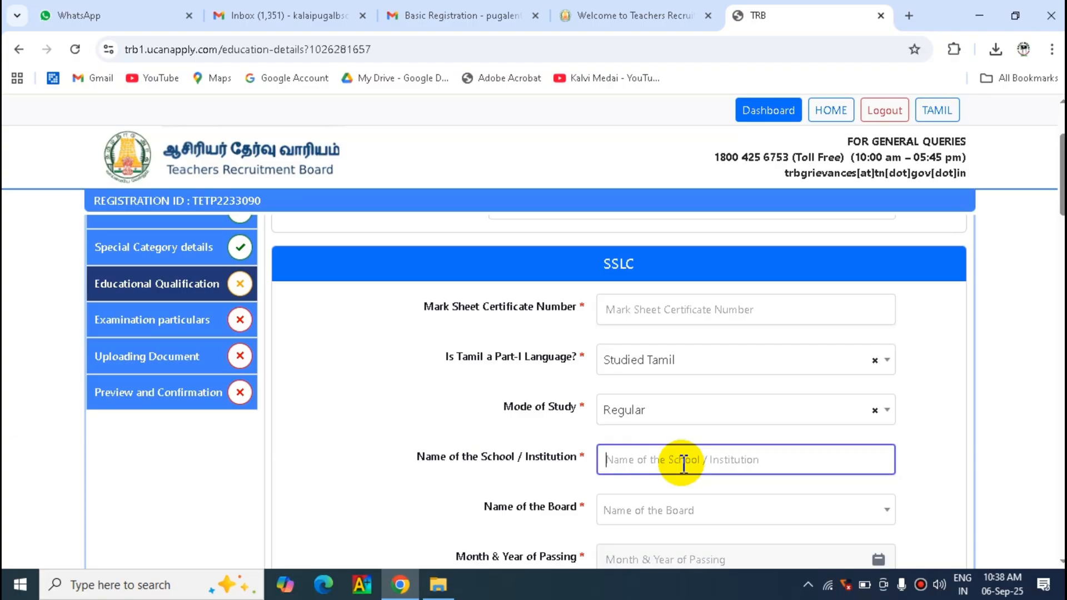
pyautogui.click(649, 510)
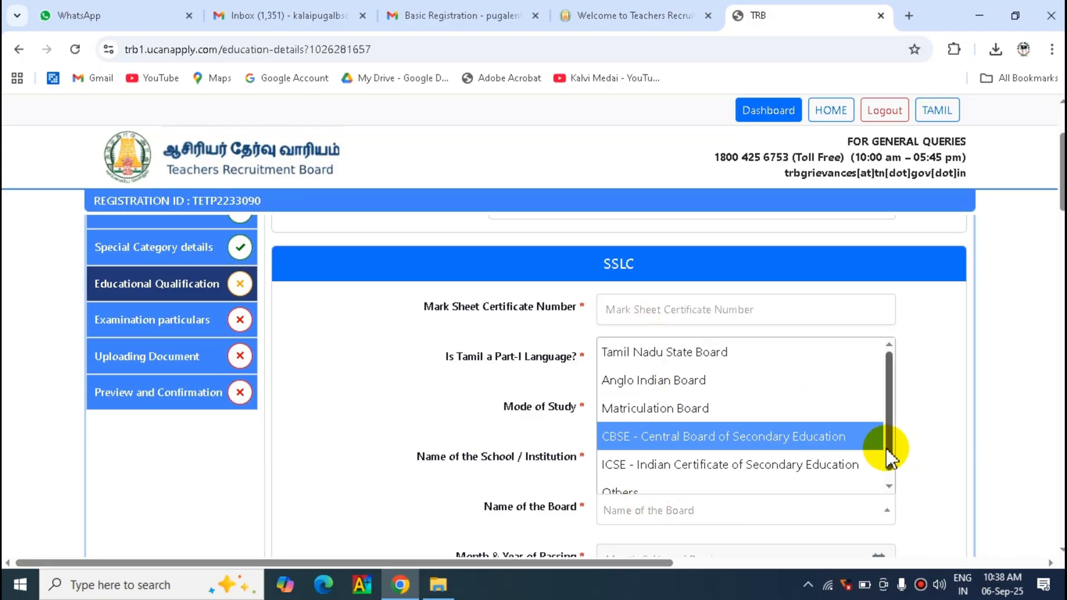
pyautogui.moveTo(887, 458); pyautogui.dragTo(884, 419)
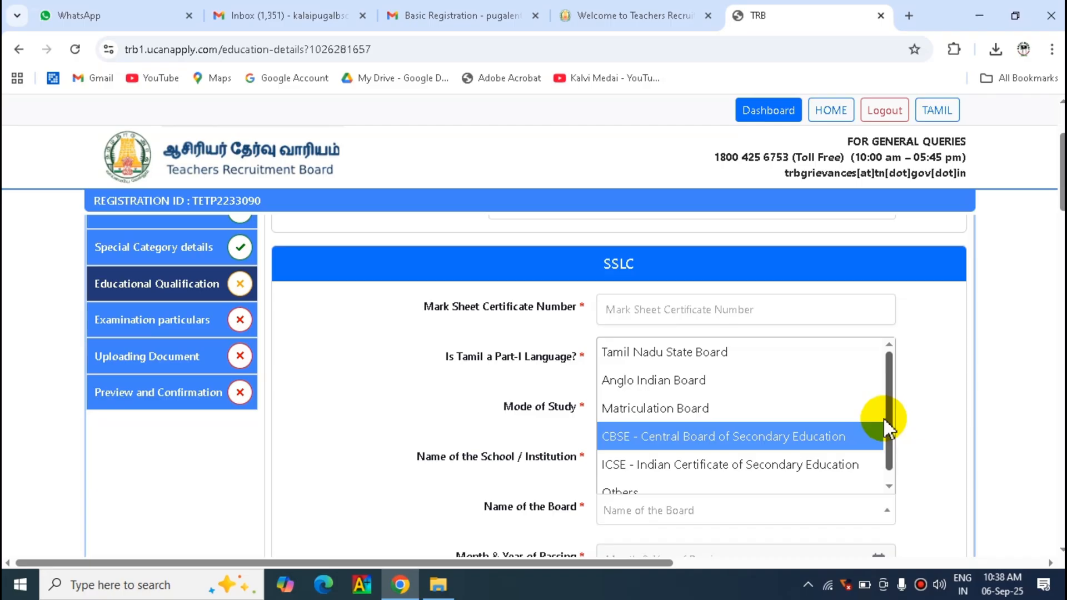
pyautogui.click(656, 352)
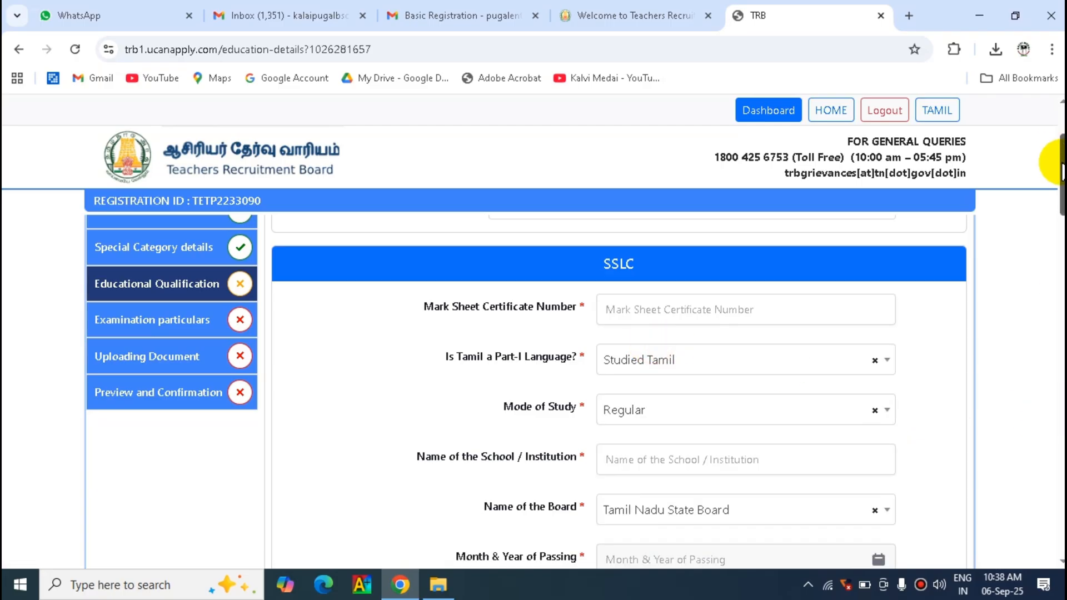
# Step: Set the SSLC month and year of passing to March 2000, and open the percentage of marks for entry
pyautogui.moveTo(1061, 167); pyautogui.dragTo(1061, 195)
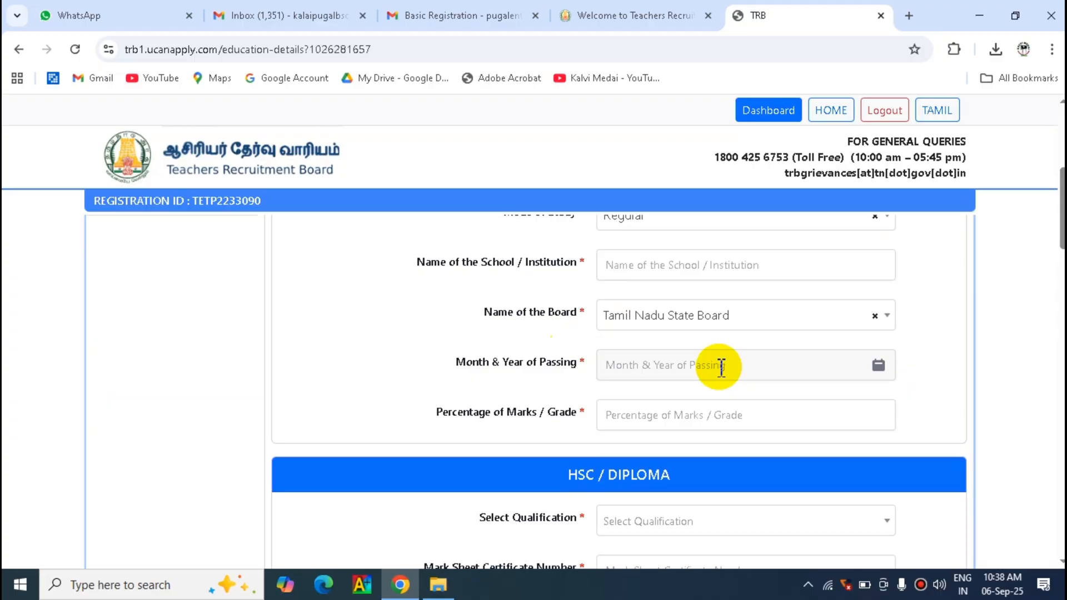
pyautogui.click(756, 364)
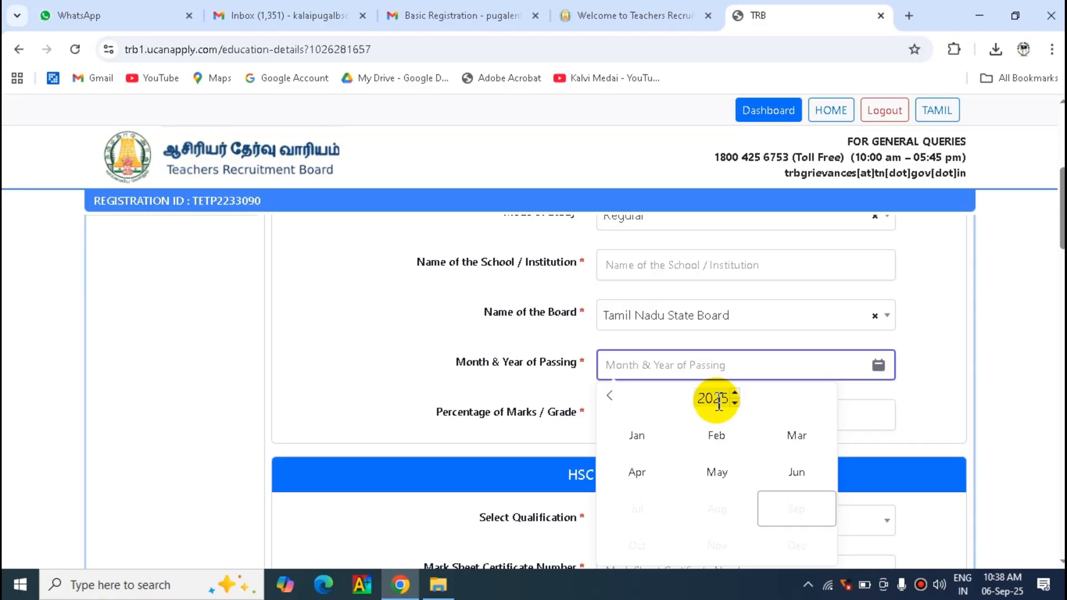
pyautogui.doubleClick(721, 400)
pyautogui.write('2000')
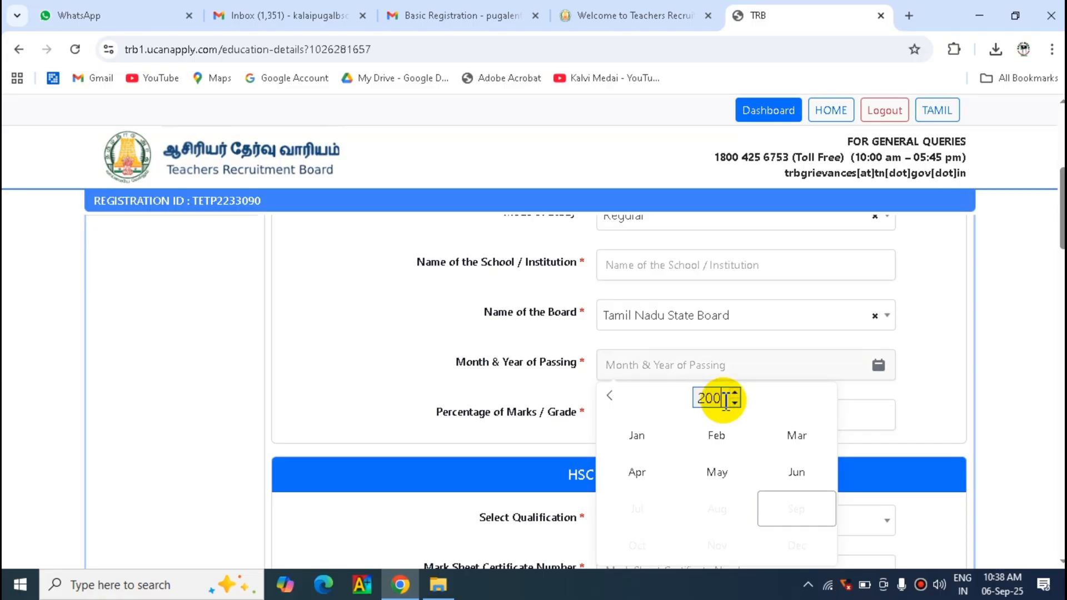
pyautogui.click(604, 398)
pyautogui.click(817, 396)
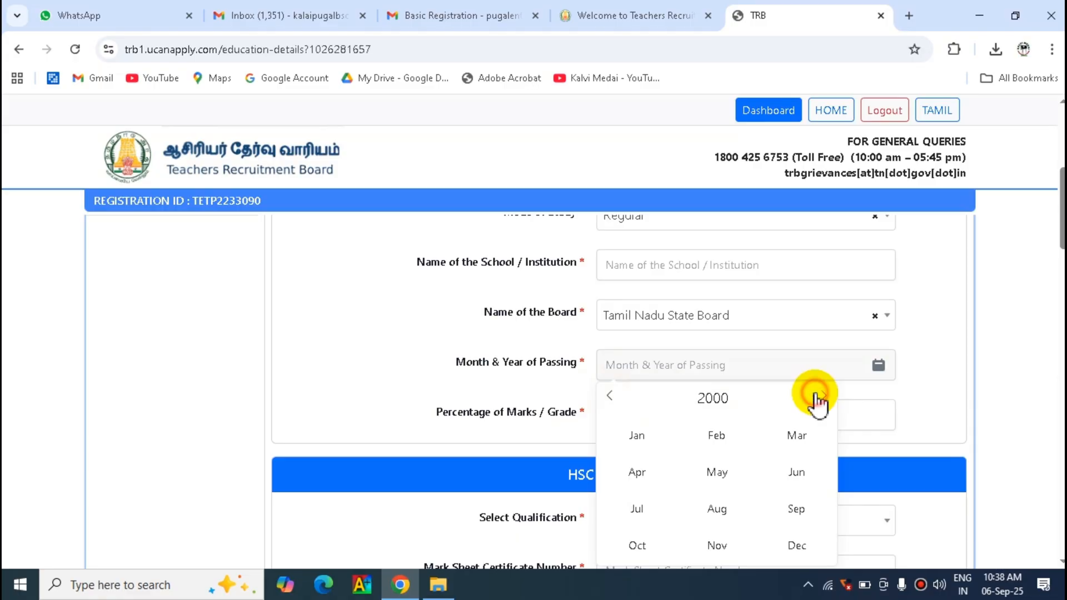
pyautogui.click(791, 439)
pyautogui.click(661, 412)
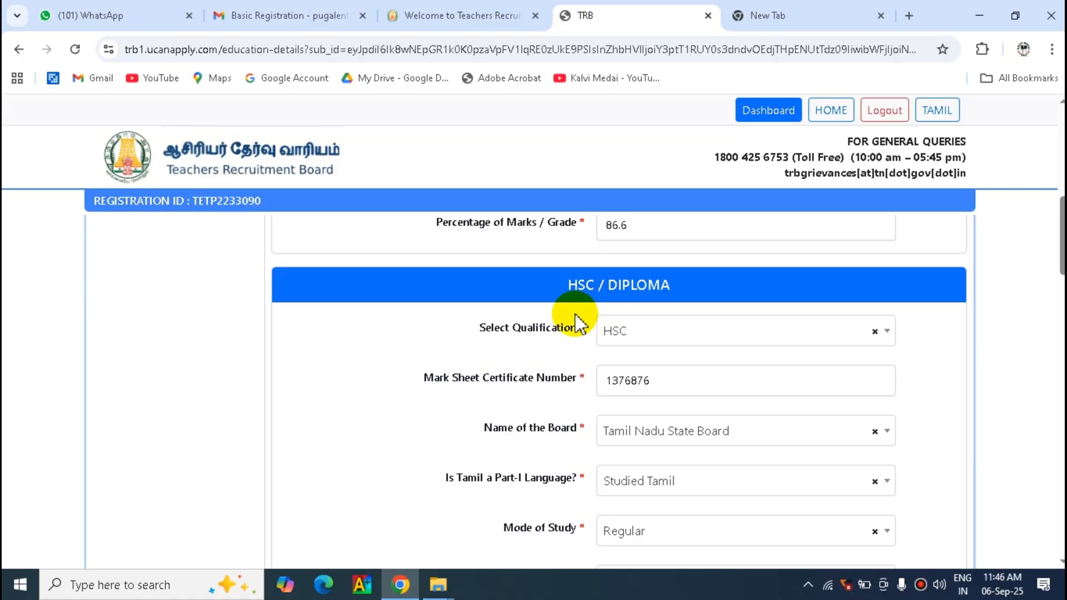
# Step: In the HSC / Diploma section, choose HSC as the qualification and Tamil Nadu State Board as the board
pyautogui.click(686, 339)
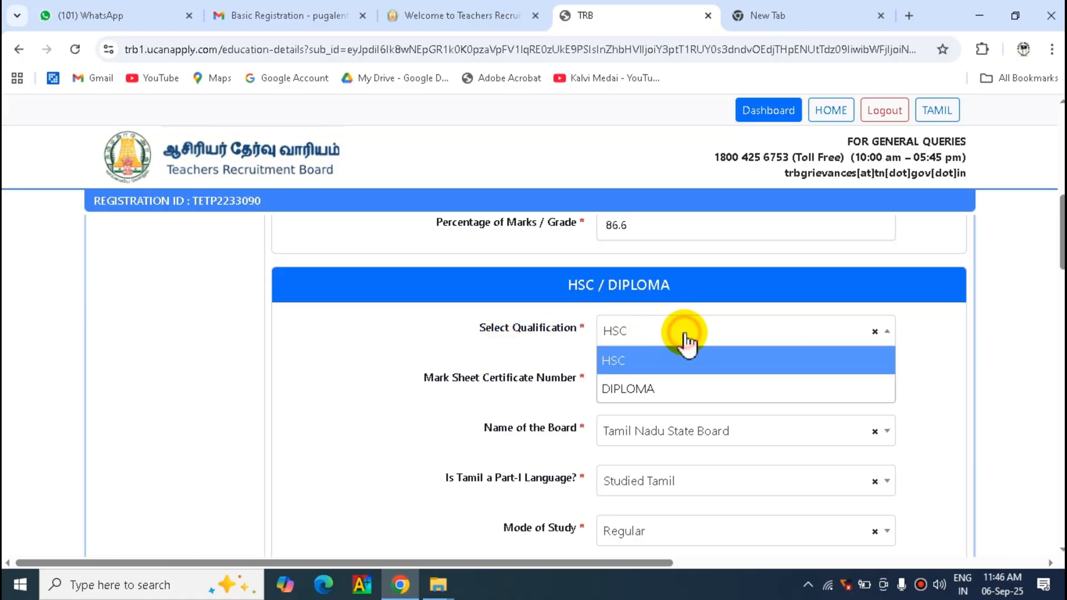
pyautogui.click(621, 362)
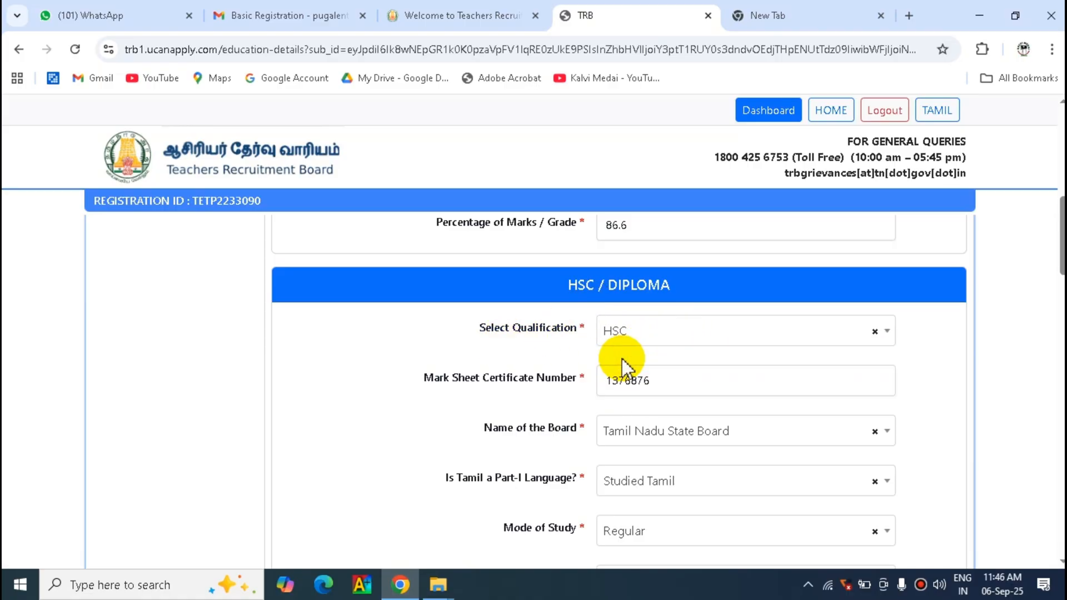
pyautogui.click(676, 380)
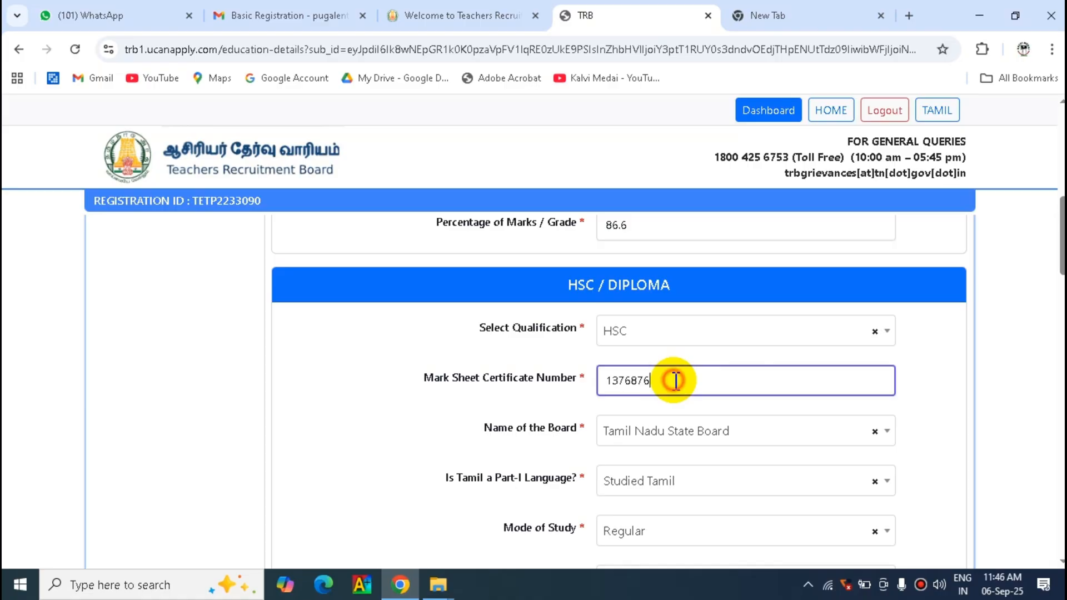
pyautogui.click(677, 439)
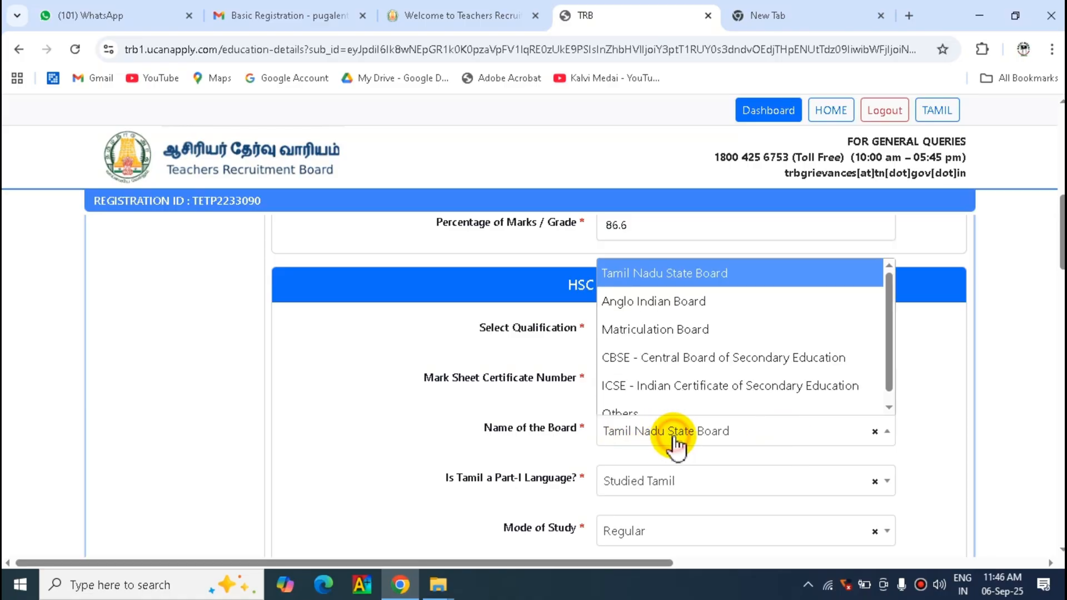
pyautogui.click(661, 275)
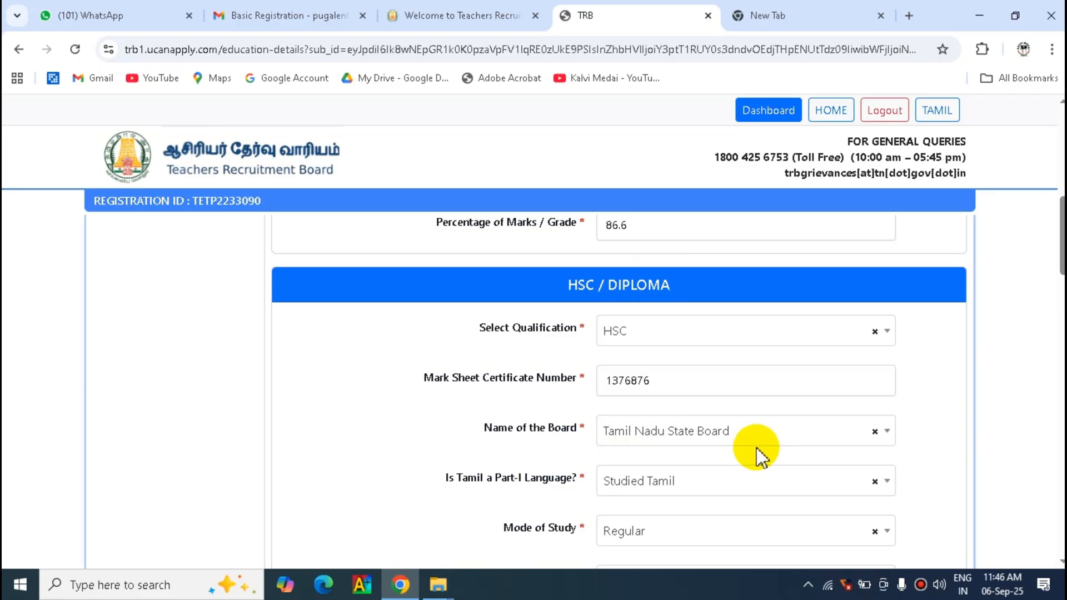
# Step: Choose Studied Tamil as the HSC Part-I language and Regular as the mode of study
pyautogui.click(715, 488)
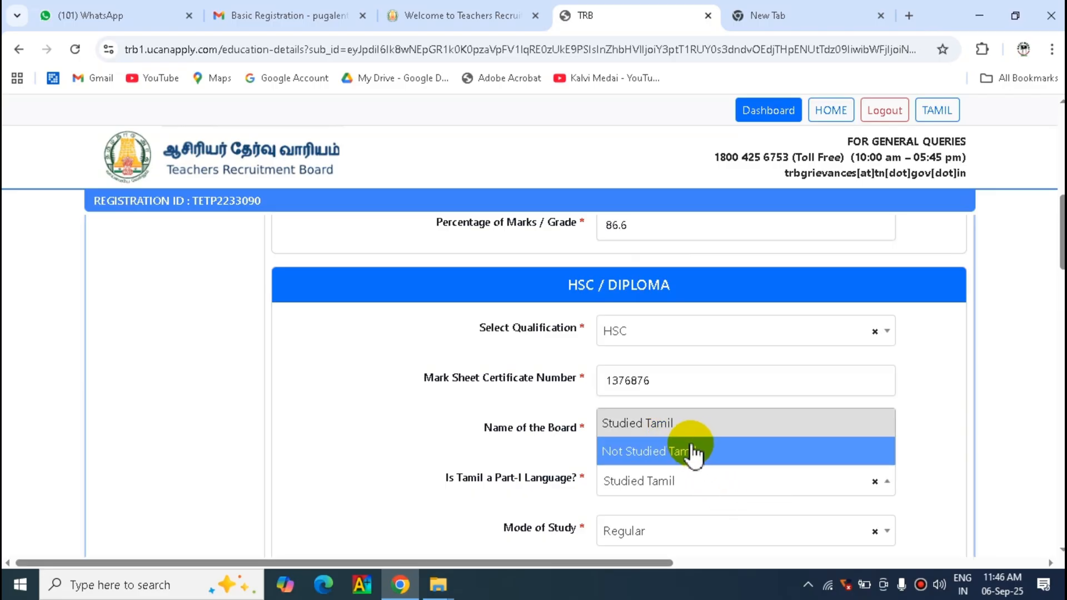
pyautogui.click(683, 427)
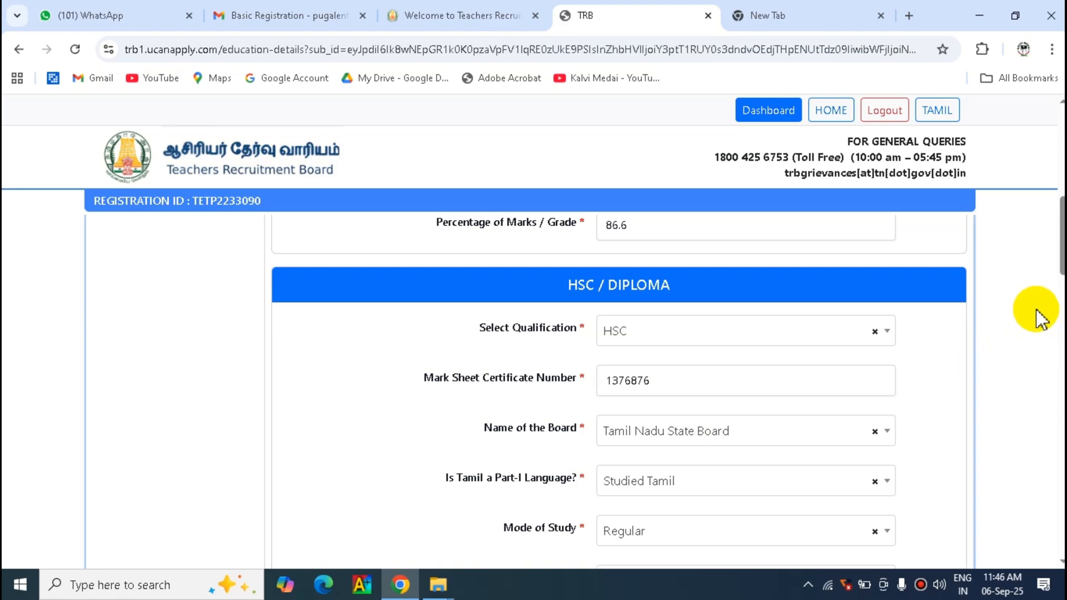
pyautogui.moveTo(1062, 269); pyautogui.dragTo(1061, 323)
pyautogui.click(666, 250)
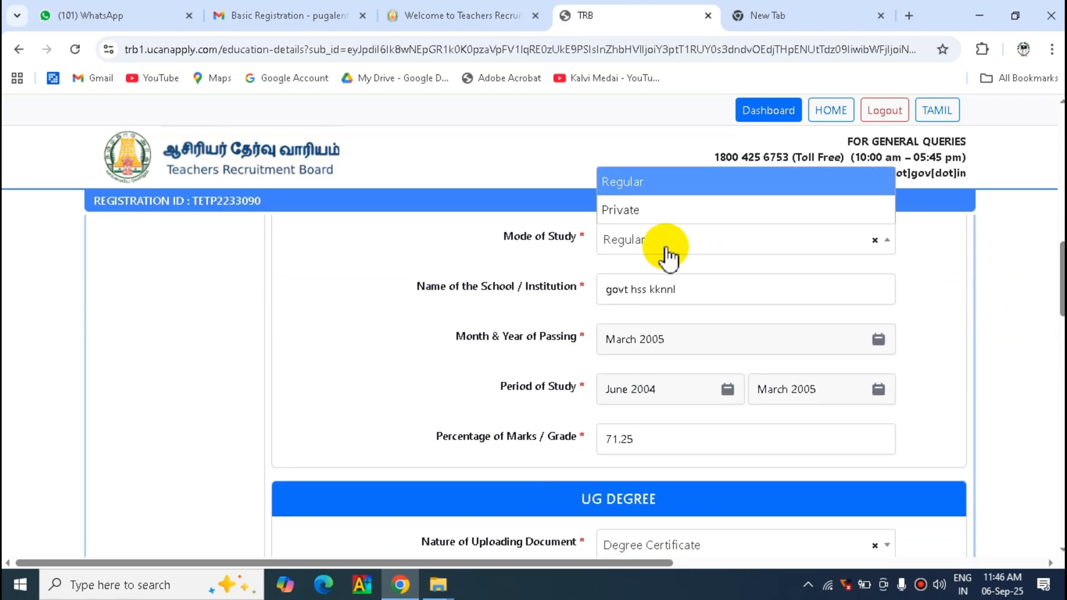
pyautogui.click(635, 182)
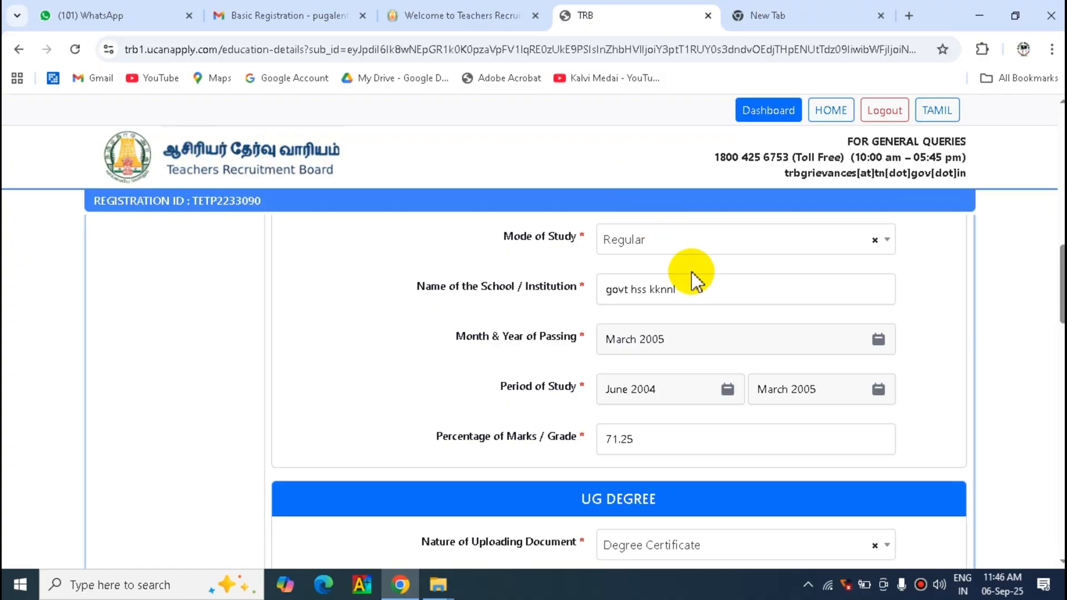
# Step: Review the HSC school name and the month and year of passing without editing them
pyautogui.click(701, 295)
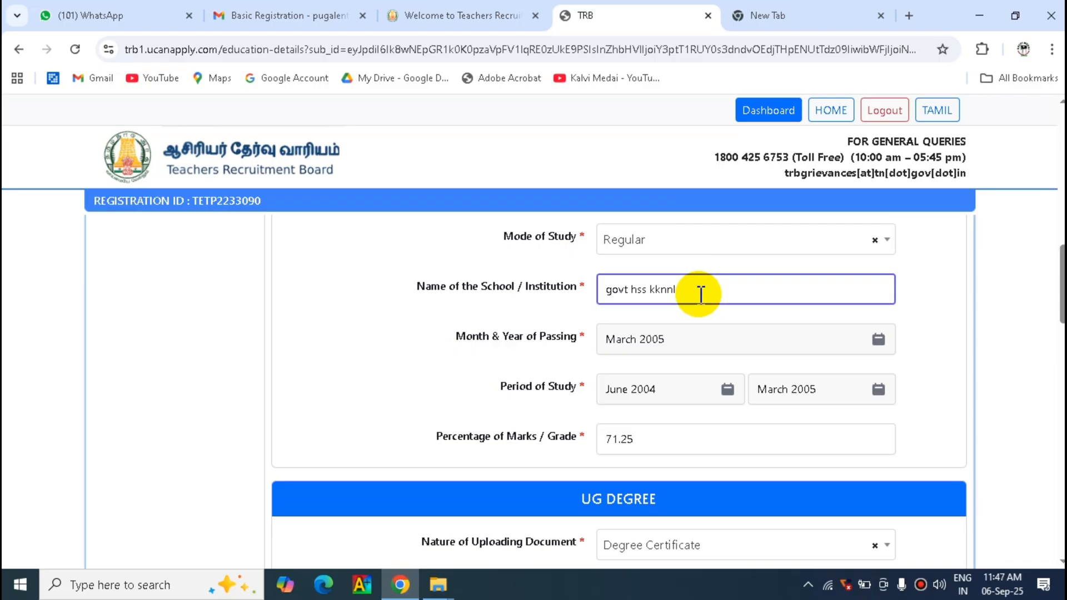
pyautogui.click(684, 343)
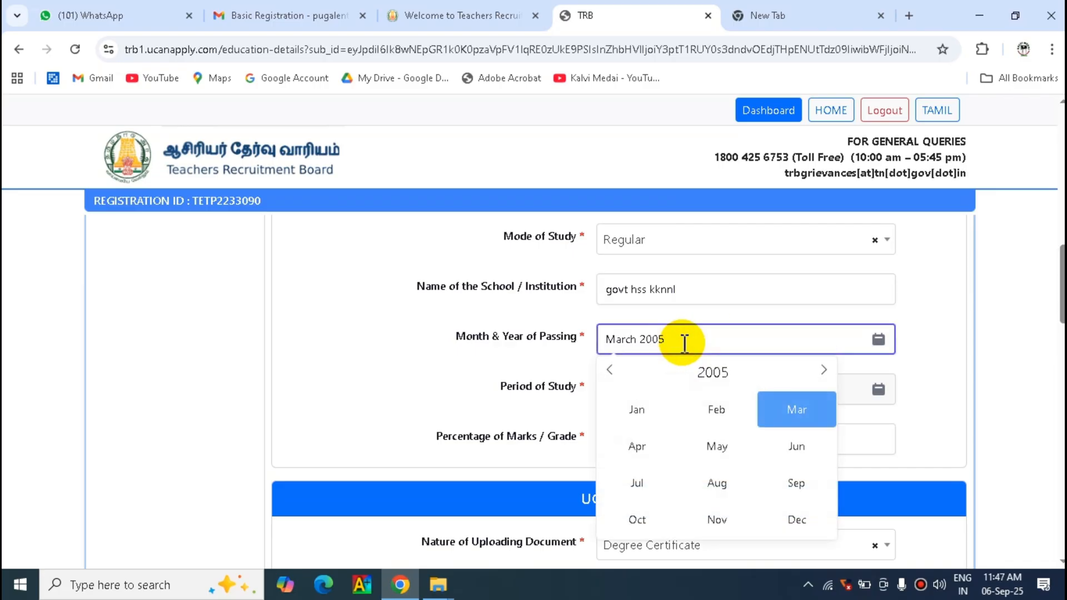
pyautogui.click(950, 346)
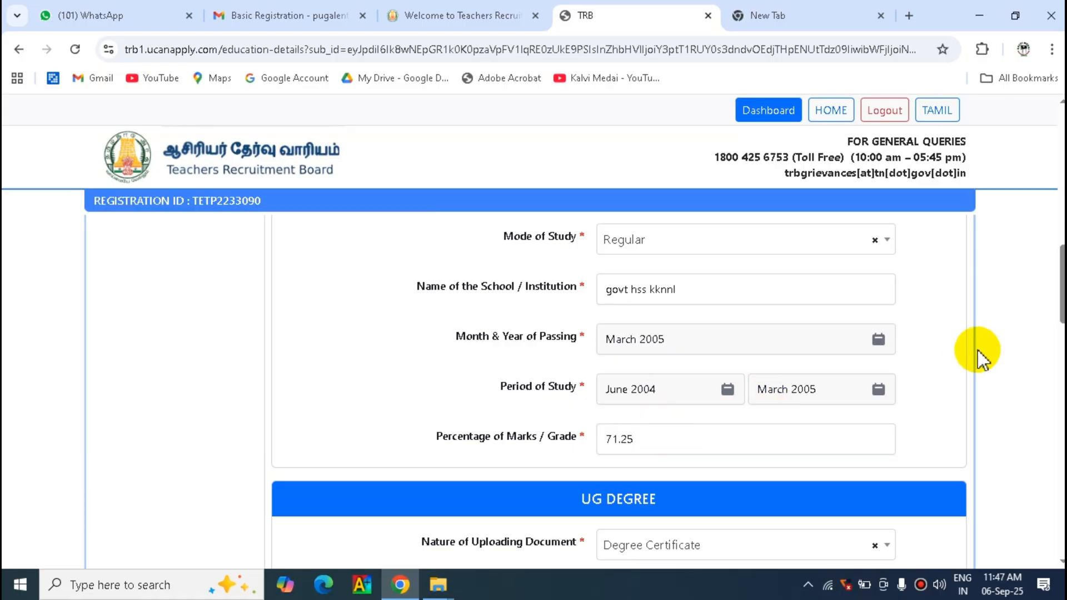
# Step: In the UG Degree section, choose Degree Certificate as the nature of the uploading document
pyautogui.scroll(-5, 1058, 312)
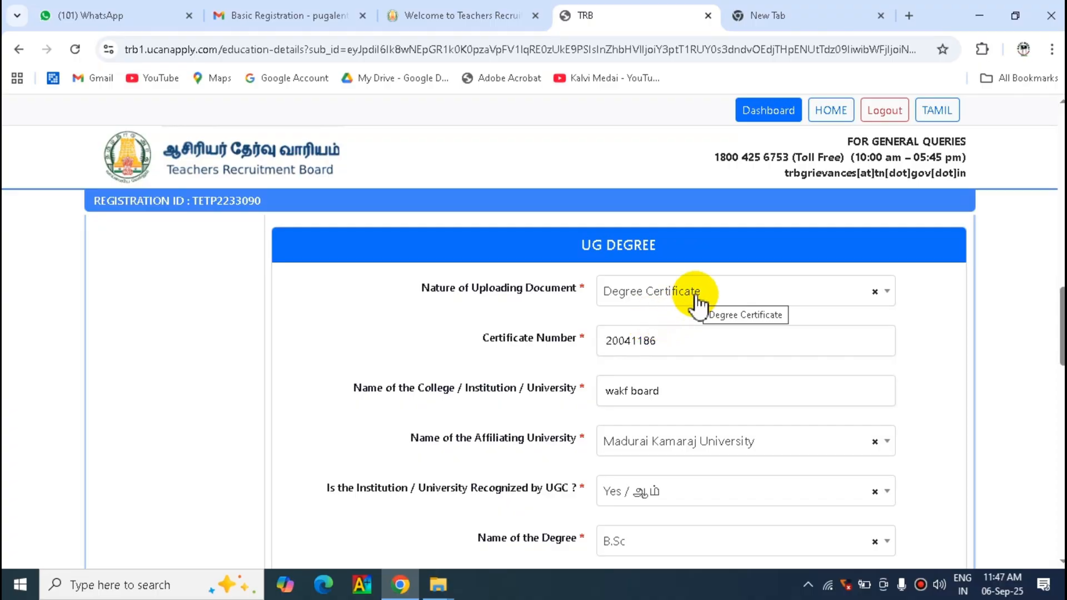
pyautogui.click(698, 304)
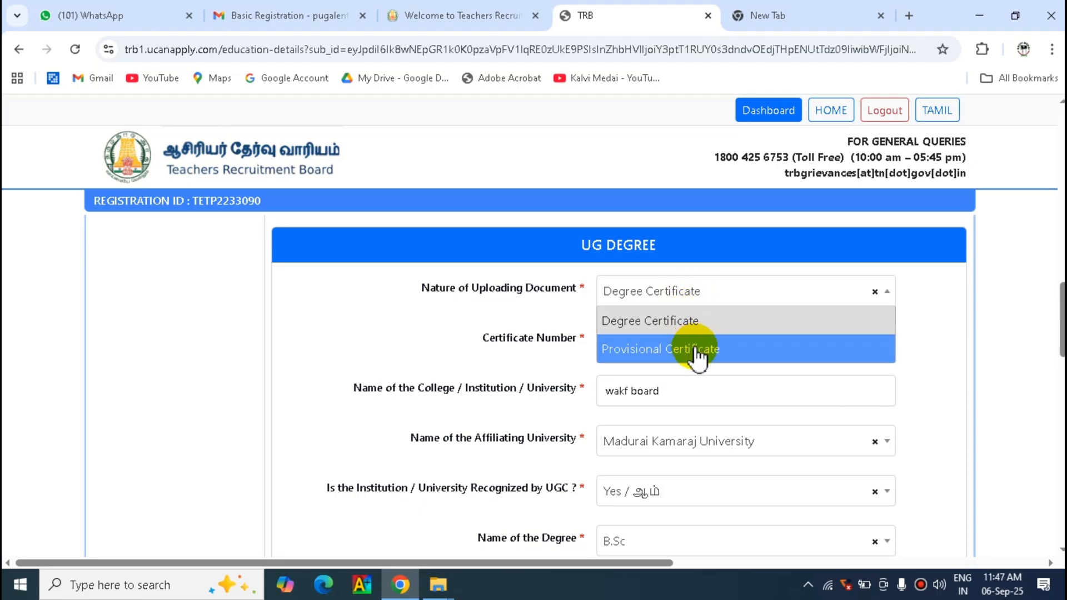
pyautogui.click(679, 322)
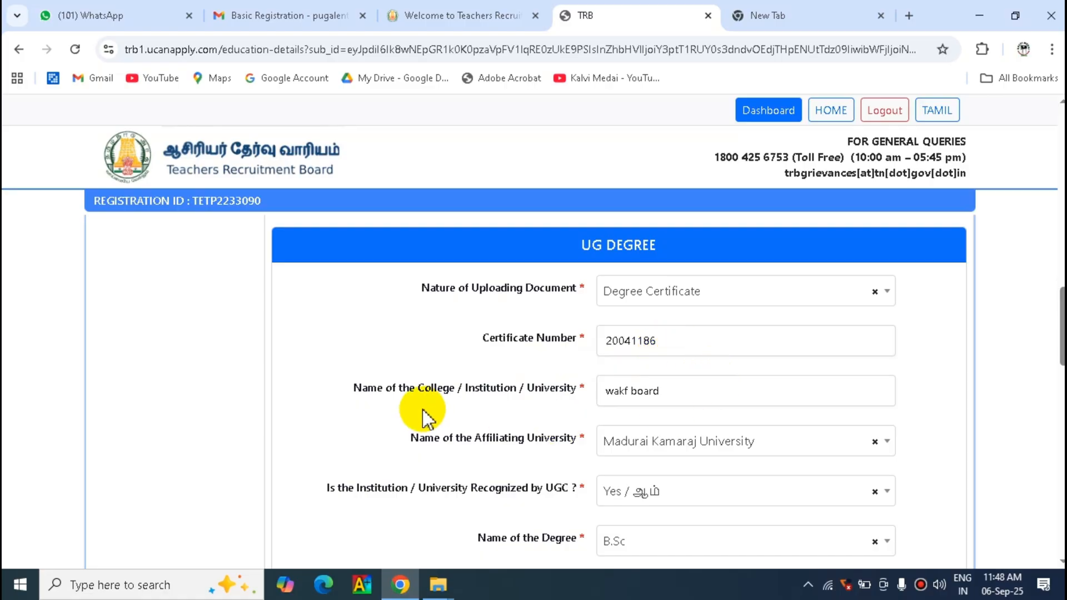
# Step: Choose Madurai Kamaraj University as the affiliating university of the UG degree, and check the college name and UGC recognition fields
pyautogui.click(679, 391)
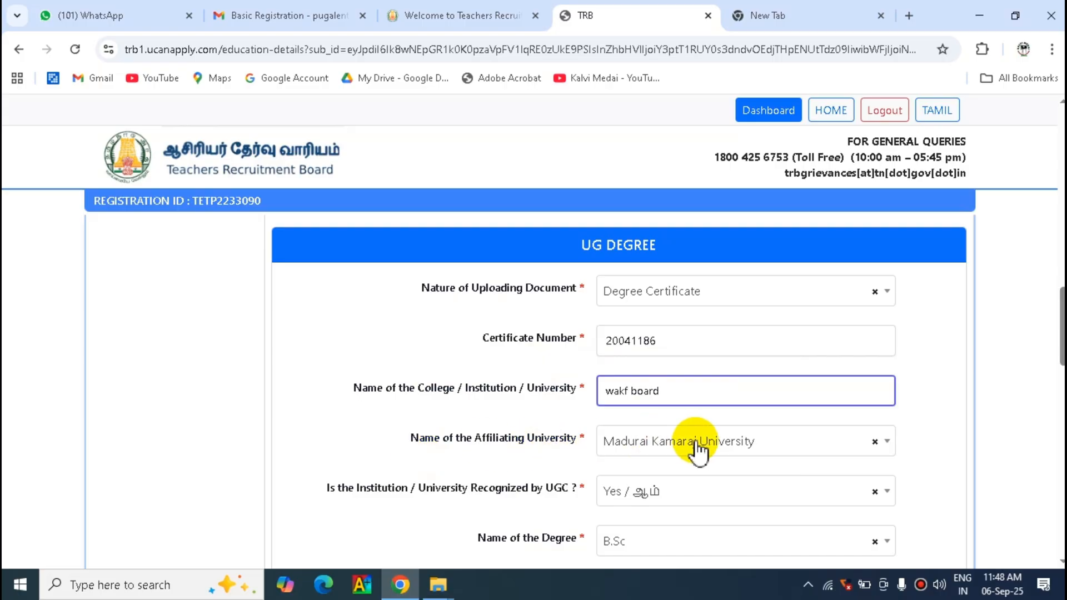
pyautogui.click(768, 449)
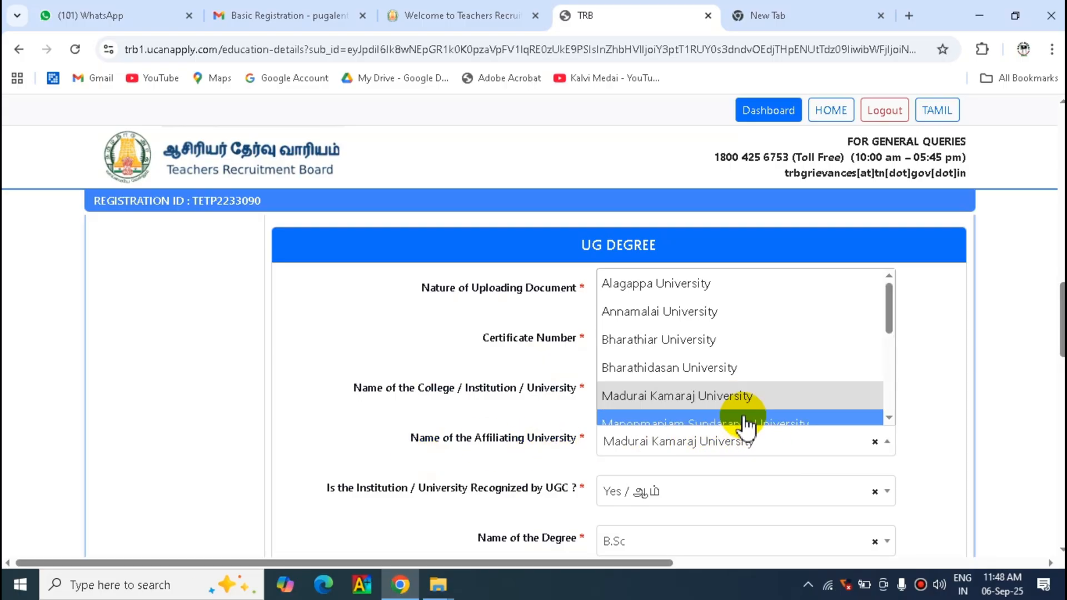
pyautogui.click(738, 401)
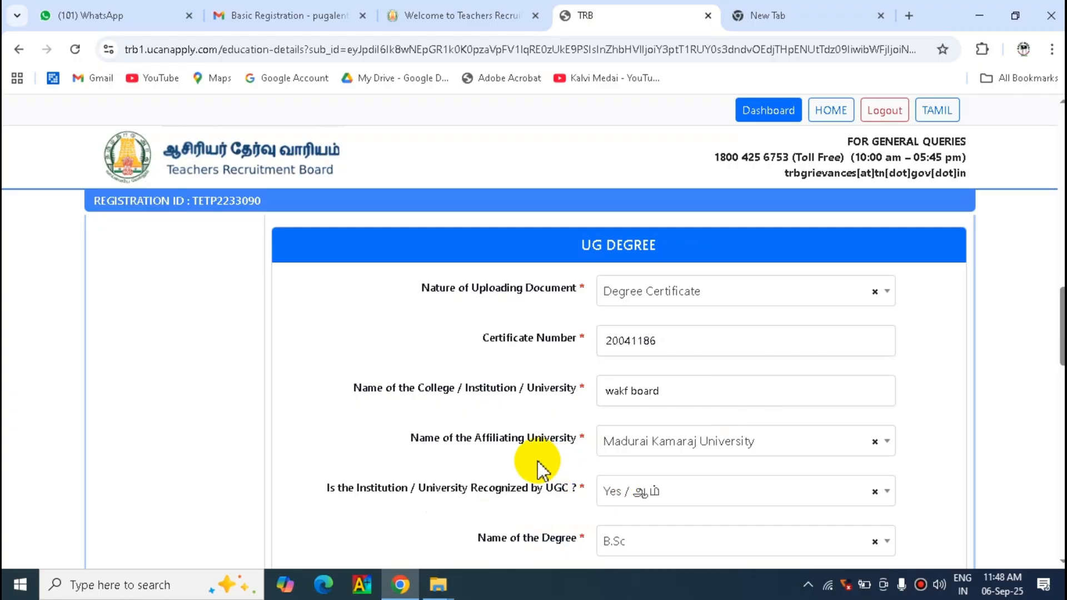
pyautogui.click(675, 496)
pyautogui.click(932, 450)
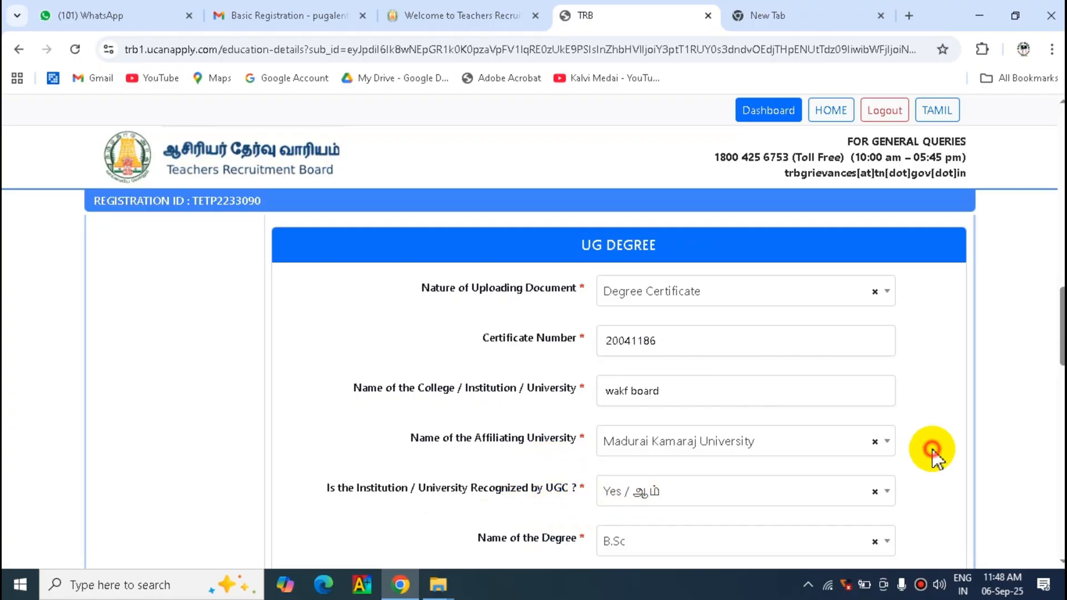
# Step: Choose B.Sc as the name of the UG degree
pyautogui.scroll(-4, 1050, 381)
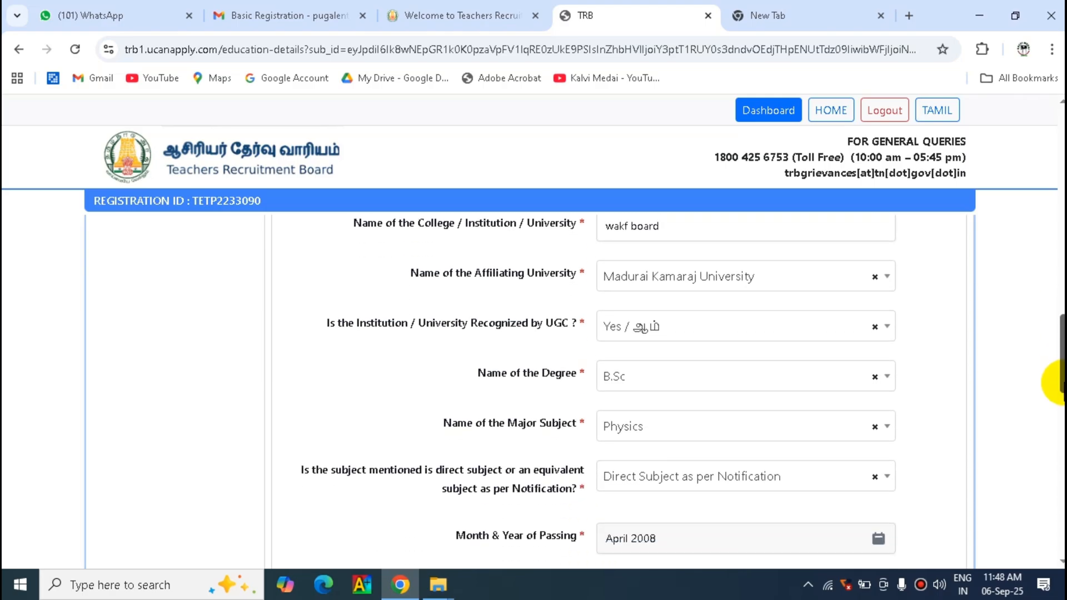
pyautogui.click(645, 331)
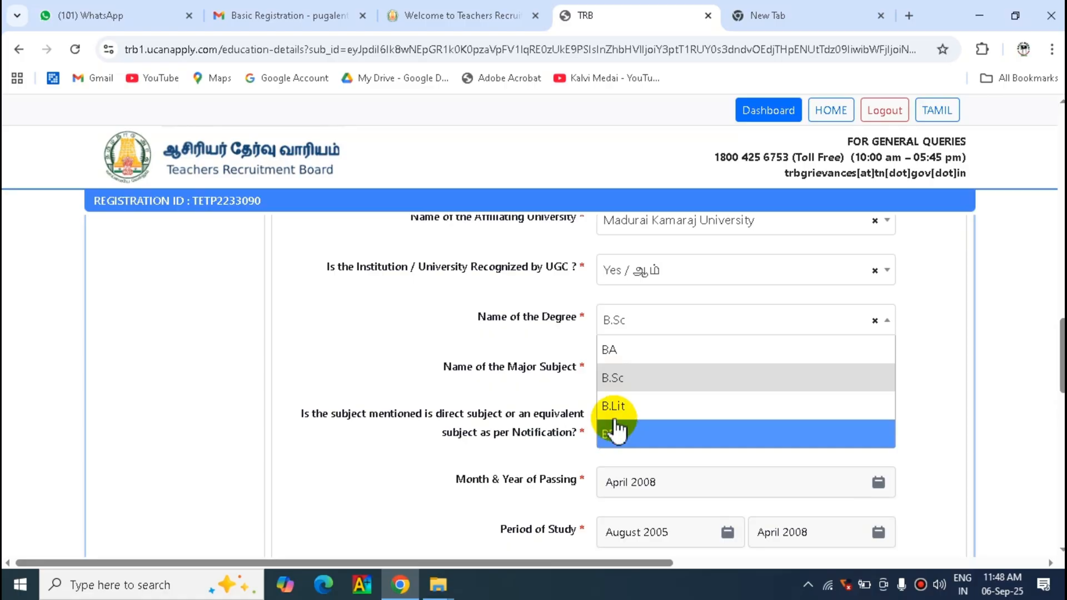
pyautogui.click(617, 378)
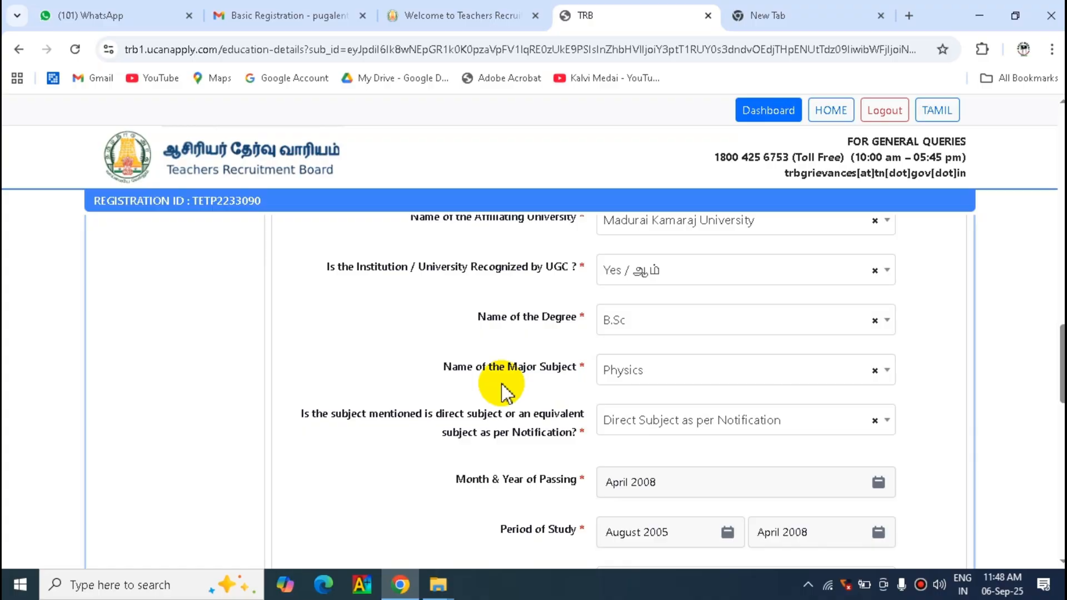
# Step: Choose Physics as the UG major subject and classify it as Direct Subject as per Notification
pyautogui.click(678, 371)
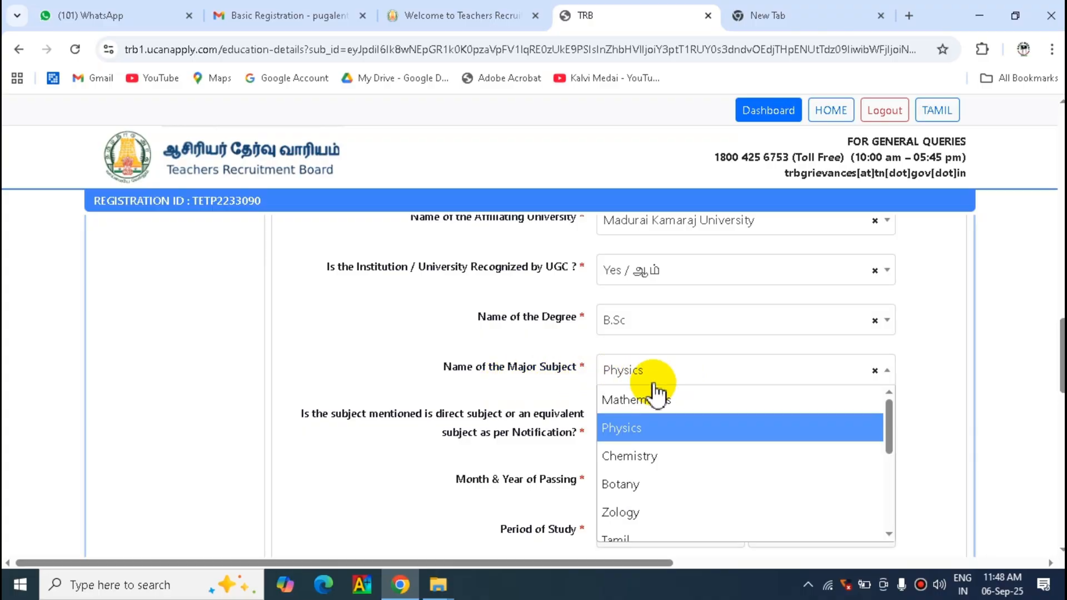
pyautogui.click(623, 432)
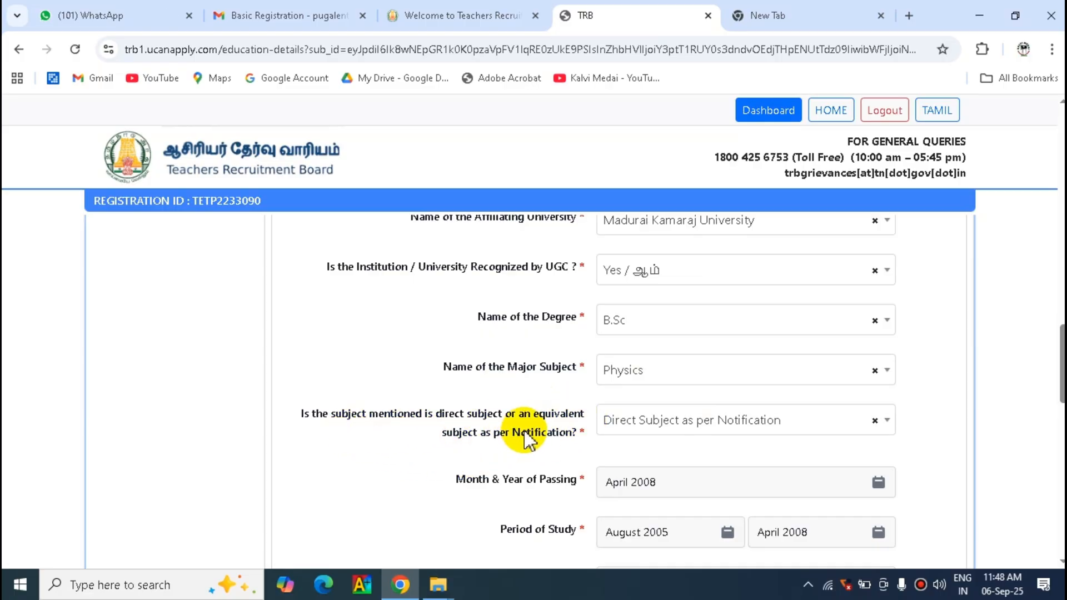
pyautogui.click(704, 421)
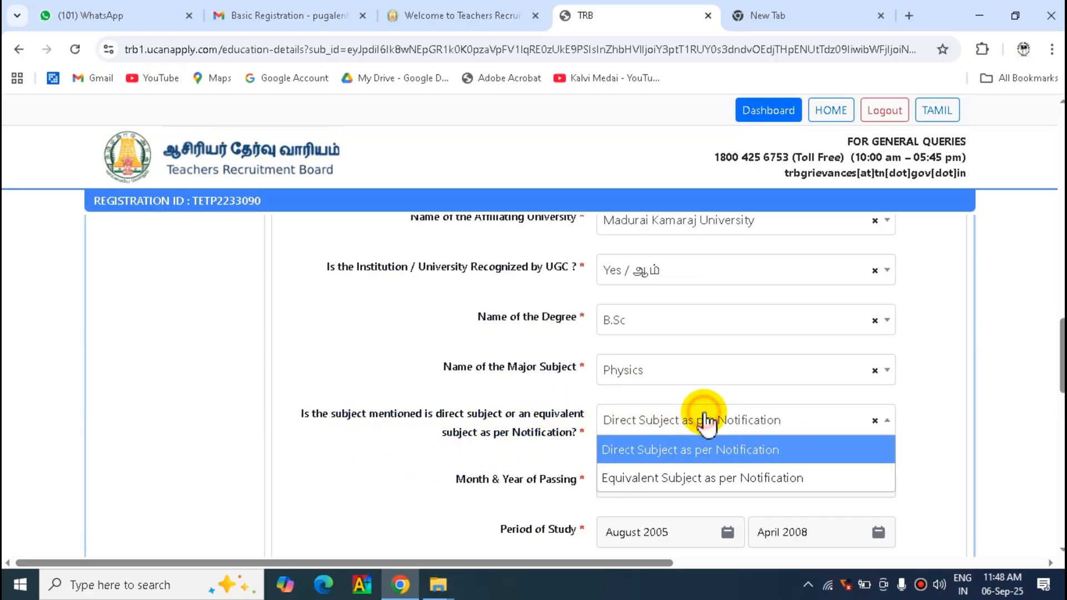
pyautogui.click(649, 456)
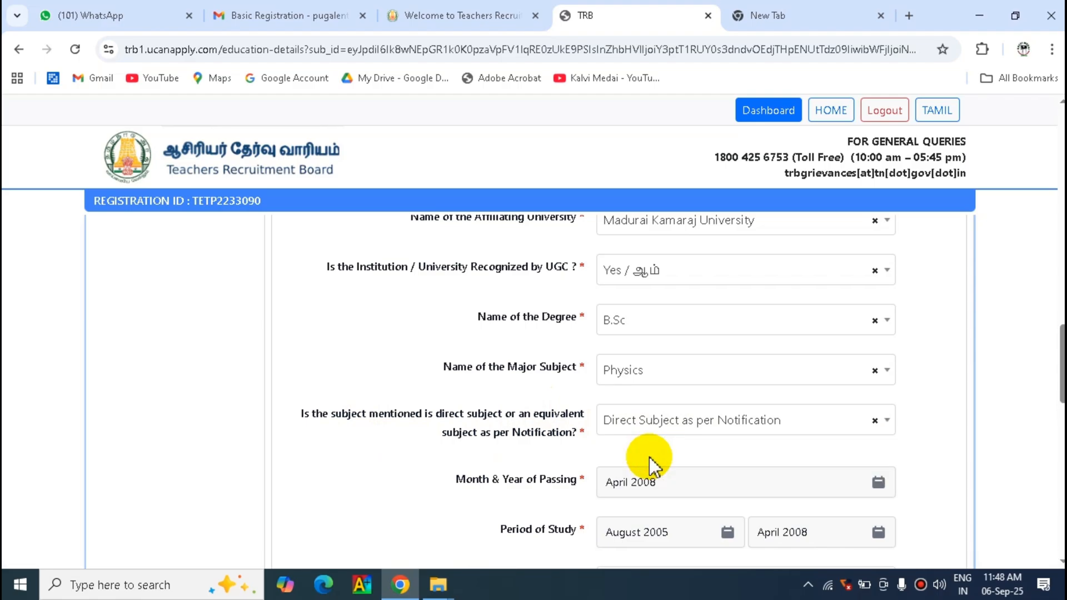
# Step: Check the UG month and year of passing and period of study, and choose Regular as the mode of study
pyautogui.click(707, 485)
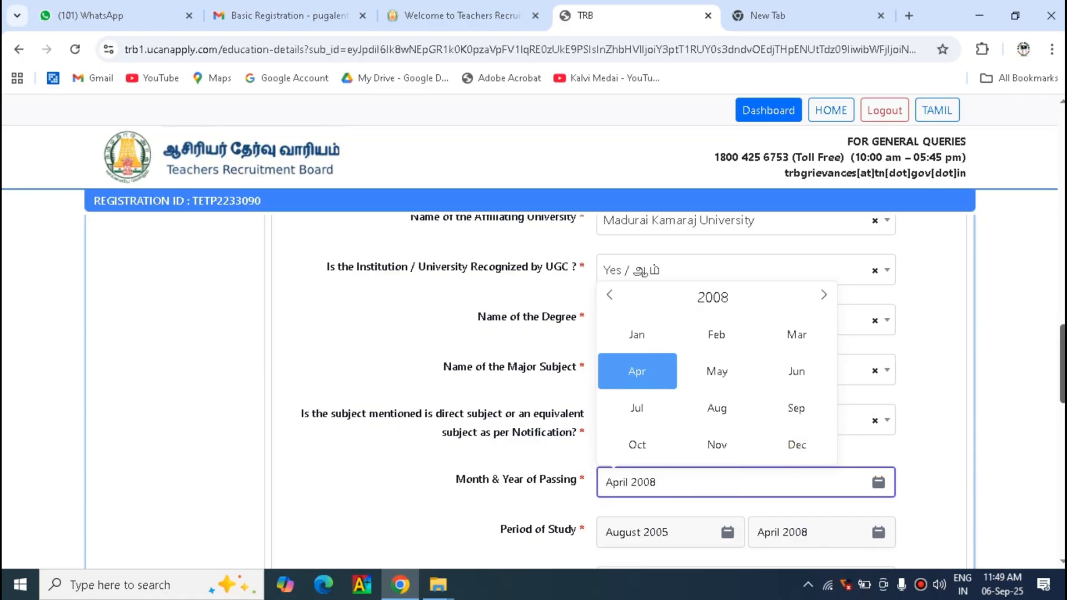
pyautogui.scroll(-3, 533, 389)
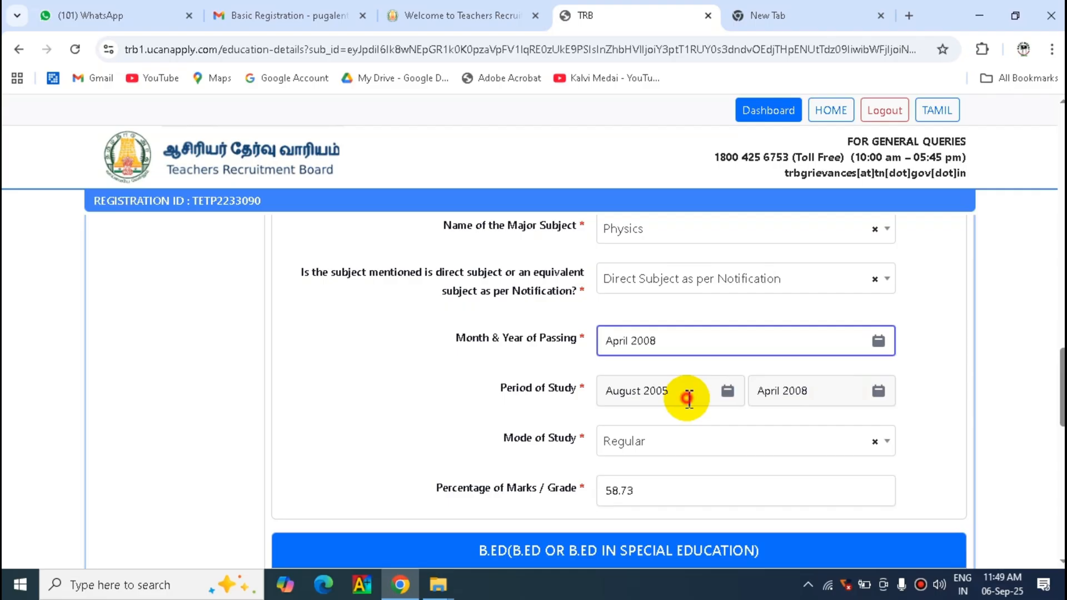
pyautogui.click(688, 399)
pyautogui.click(815, 393)
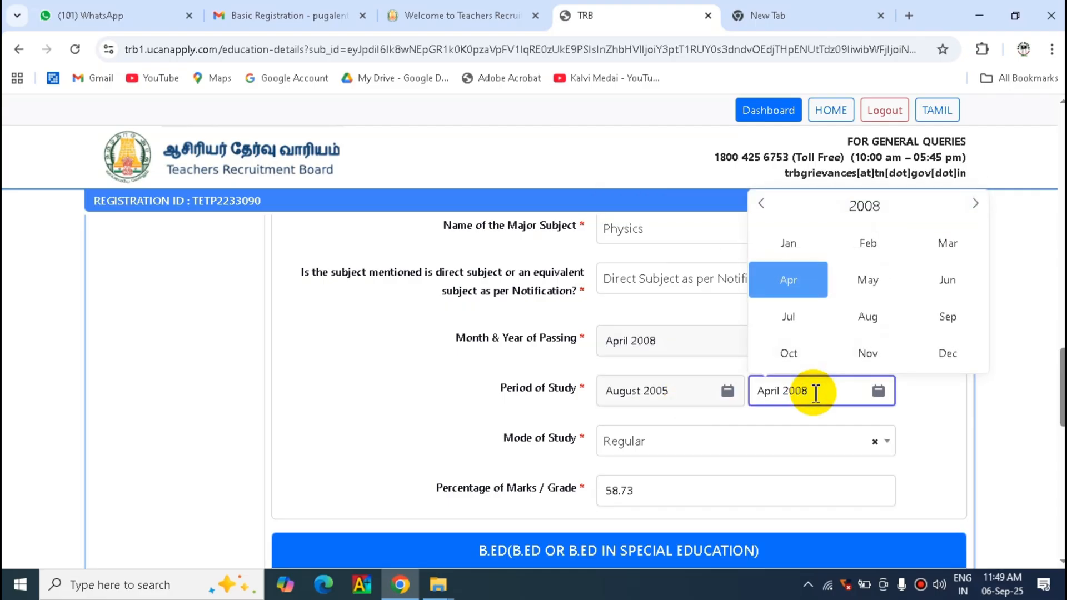
pyautogui.click(683, 450)
pyautogui.click(646, 327)
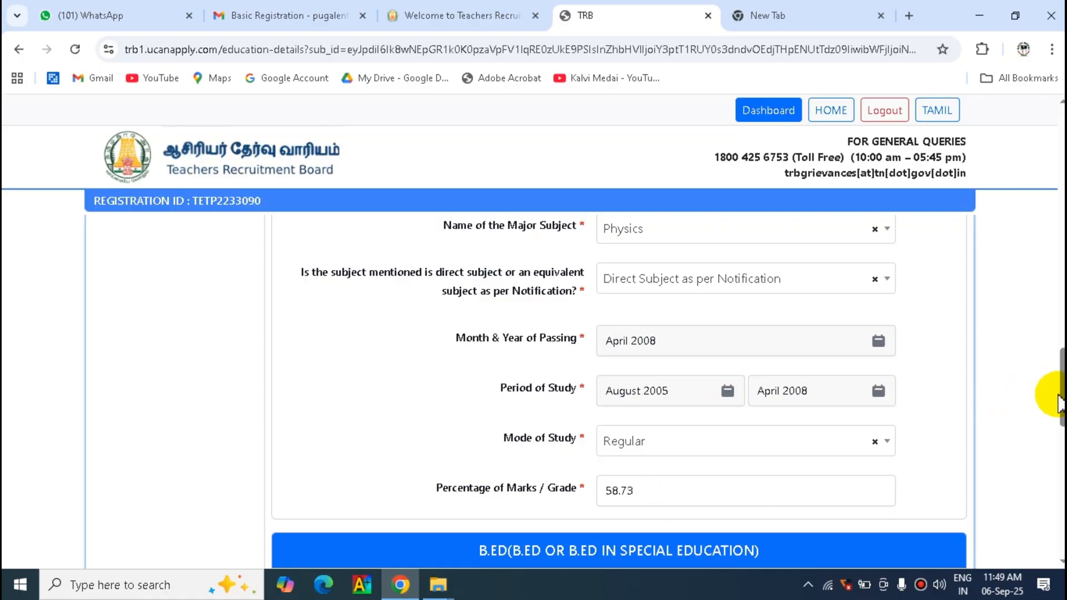
# Step: In the B.Ed section, answer No to the question about being in the final year
pyautogui.scroll(-2, 1058, 394)
pyautogui.scroll(-2, 1058, 394)
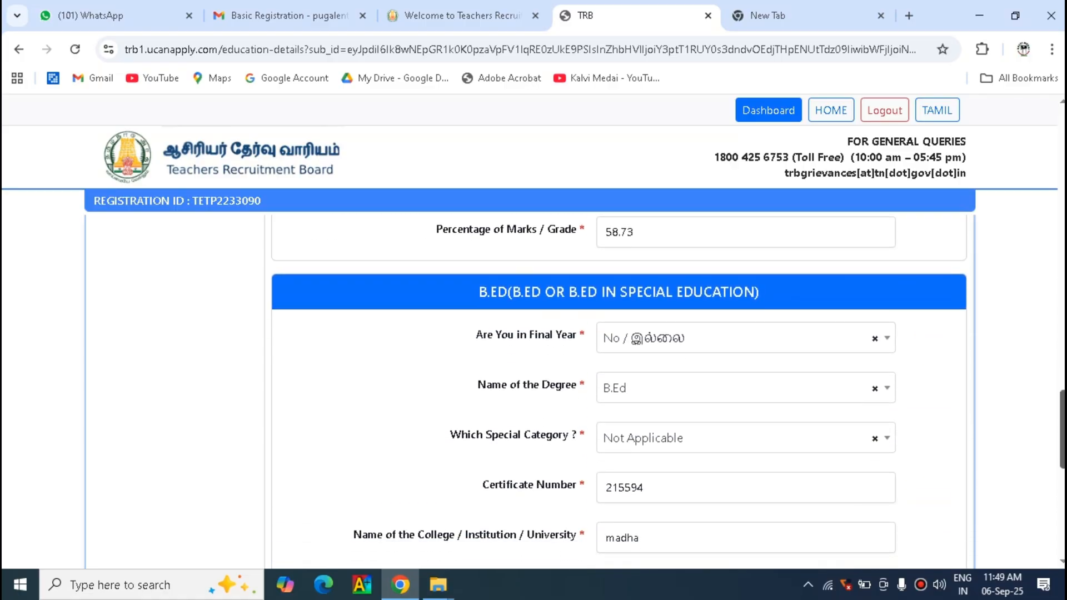
pyautogui.click(694, 348)
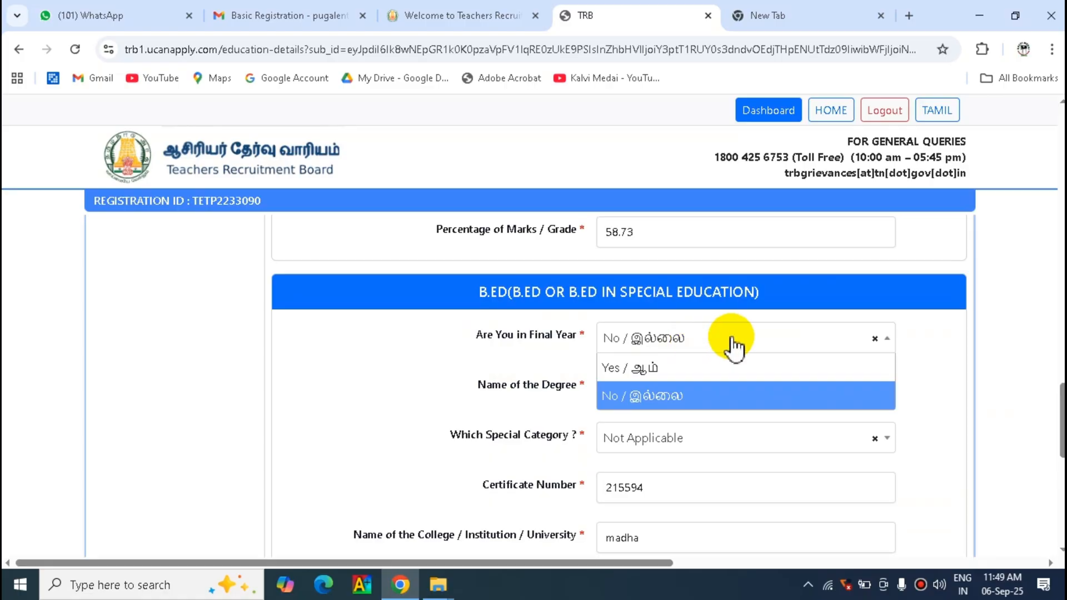
pyautogui.click(672, 397)
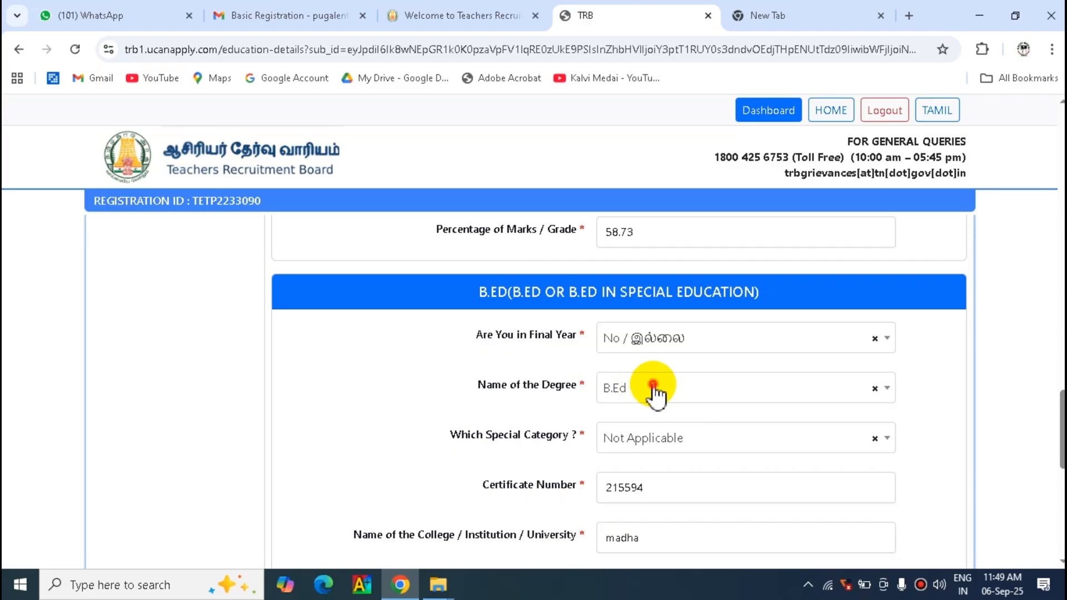
# Step: View the B.Ed degree name options without changing the choice, and set the special category to Not Applicable
pyautogui.click(653, 386)
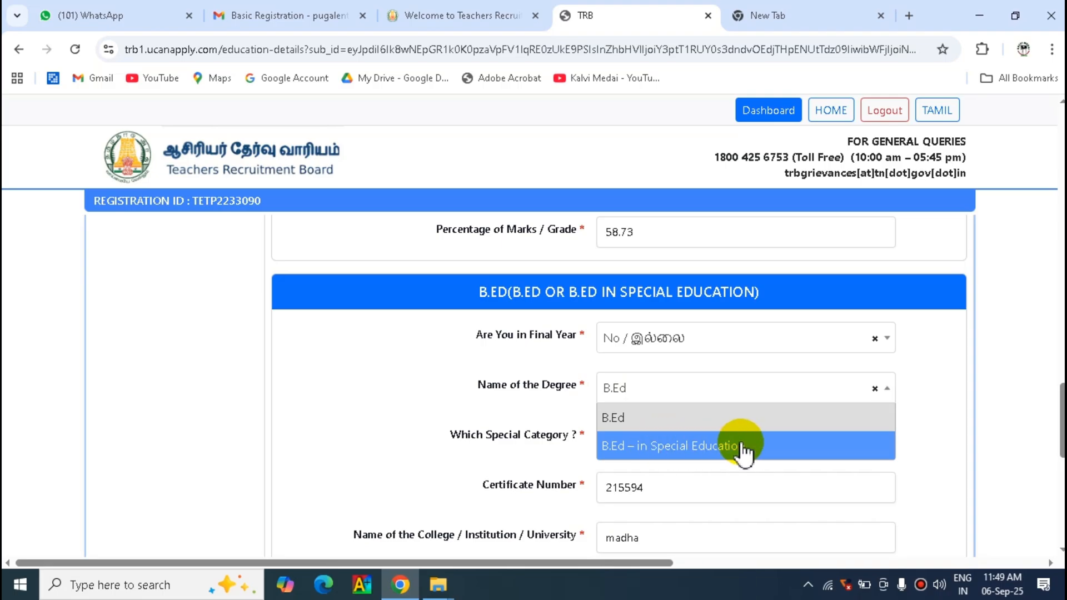
pyautogui.click(921, 442)
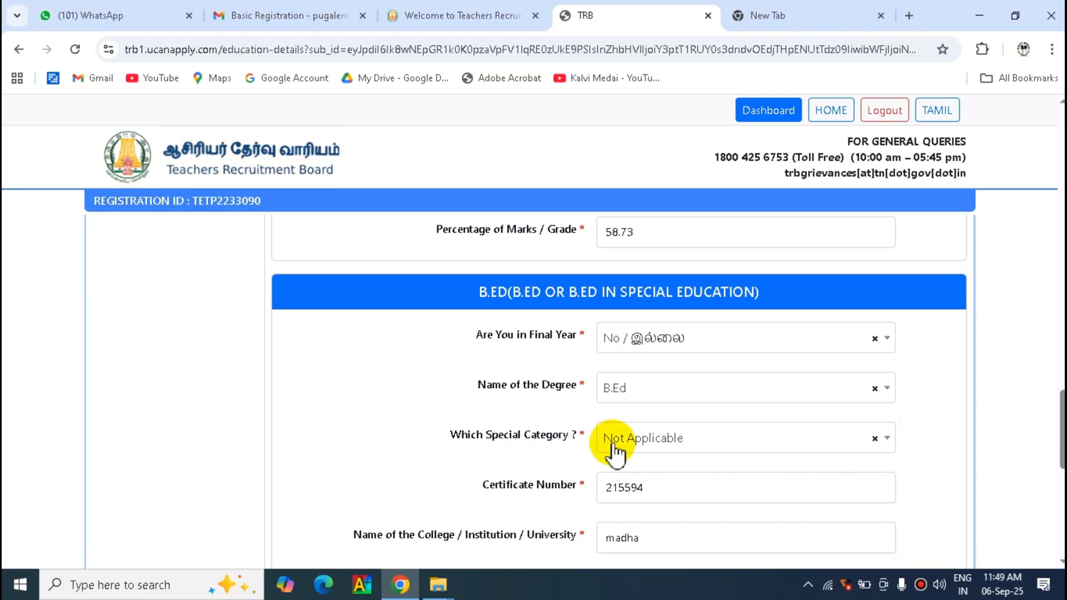
pyautogui.click(648, 440)
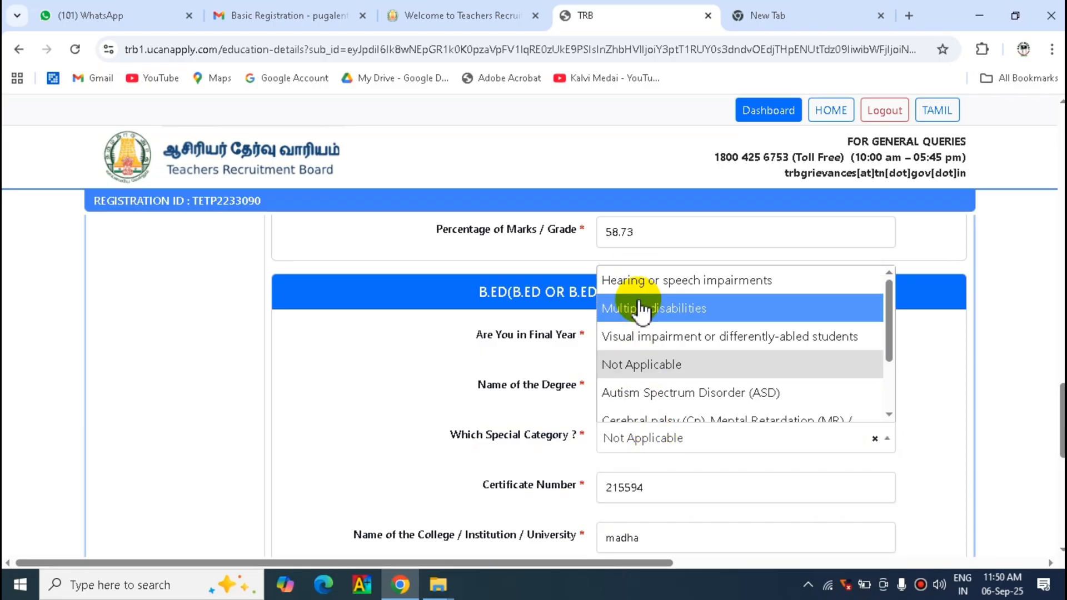
pyautogui.click(648, 368)
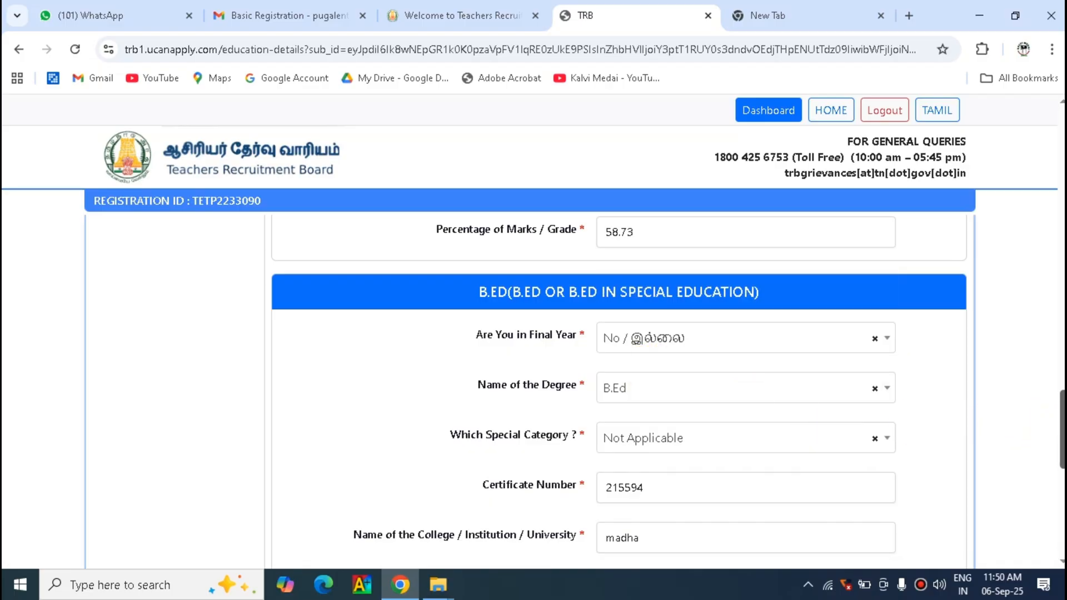
# Step: Check the B.Ed college name and choose Tamil Nadu Teachers Education University as the affiliating university
pyautogui.scroll(-3, 667, 356)
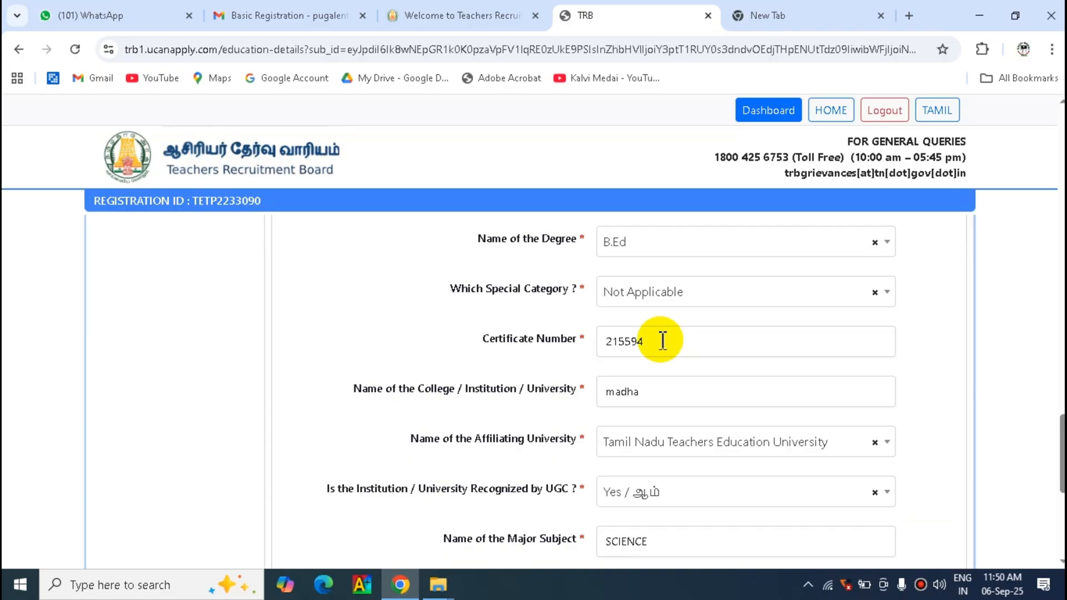
pyautogui.click(652, 390)
pyautogui.click(676, 444)
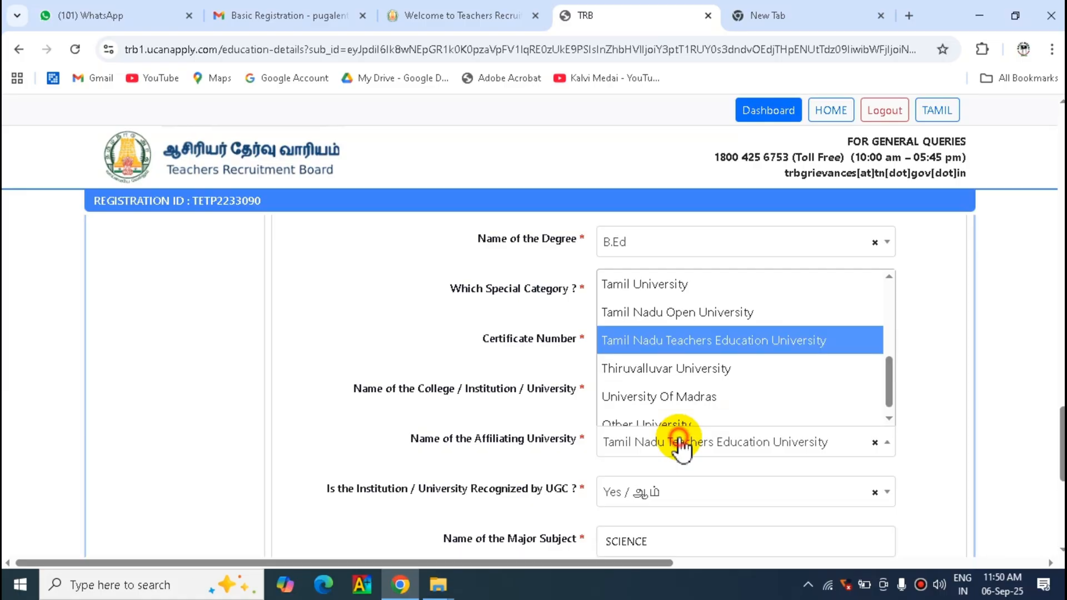
pyautogui.click(733, 345)
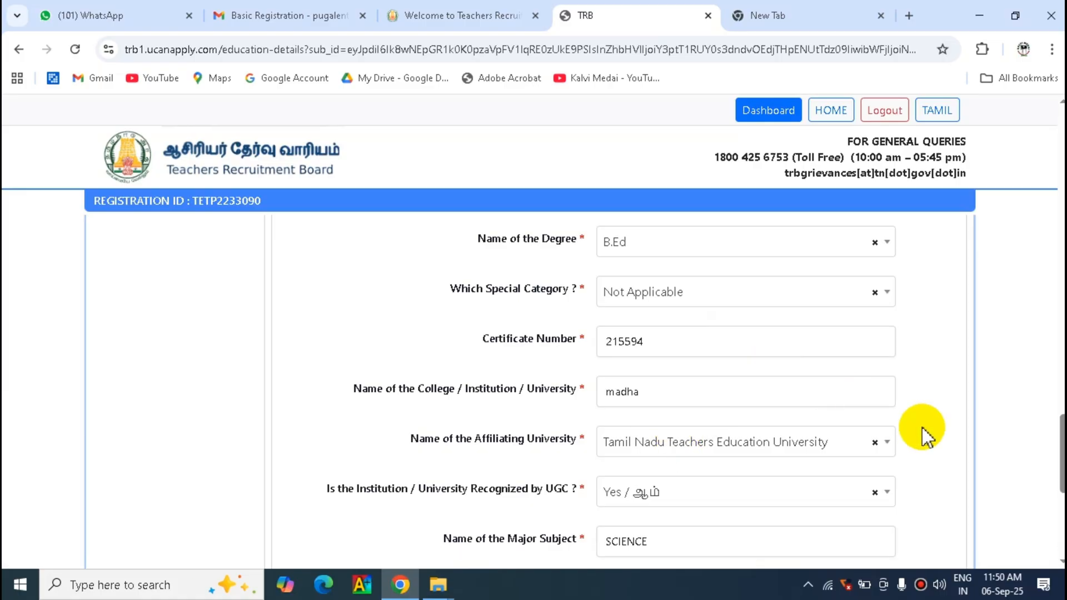
# Step: Answer Yes to UGC recognition of the B.Ed institution, and open the major subject name for entry
pyautogui.scroll(-3, 703, 381)
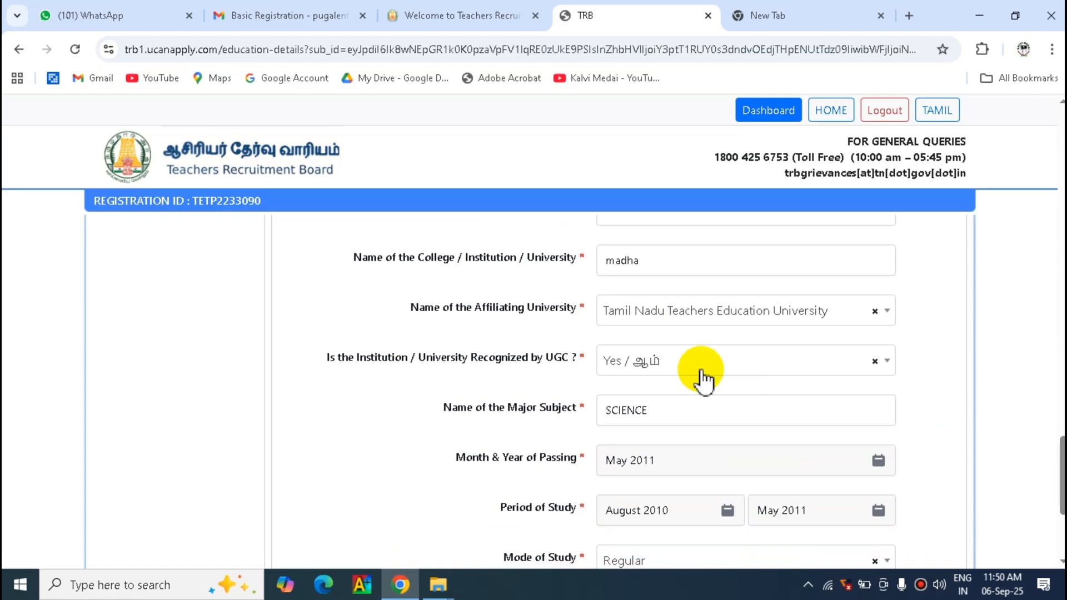
pyautogui.click(689, 367)
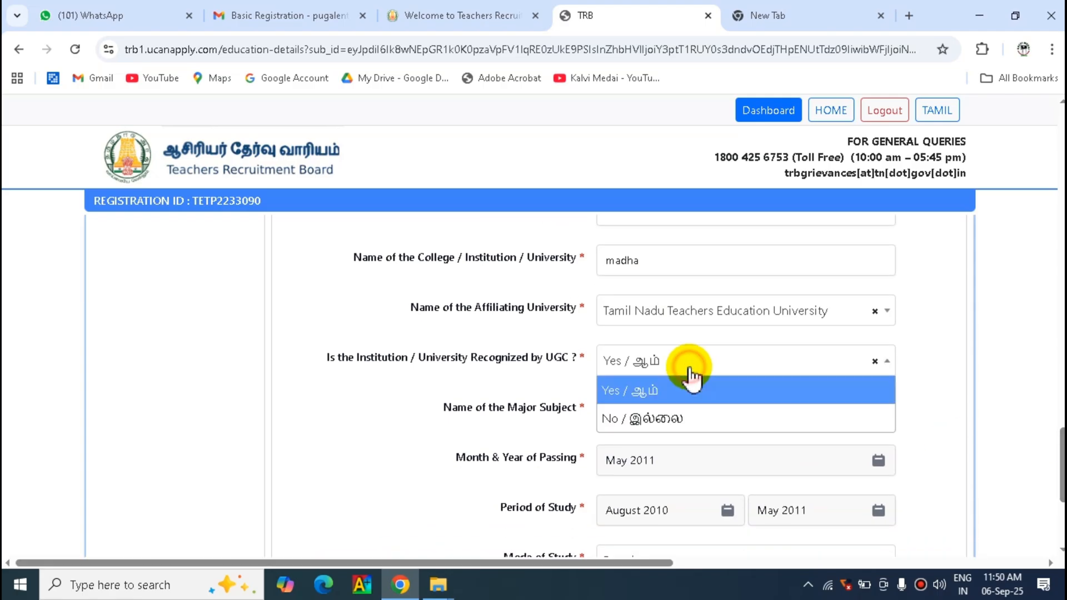
pyautogui.click(661, 392)
pyautogui.click(669, 406)
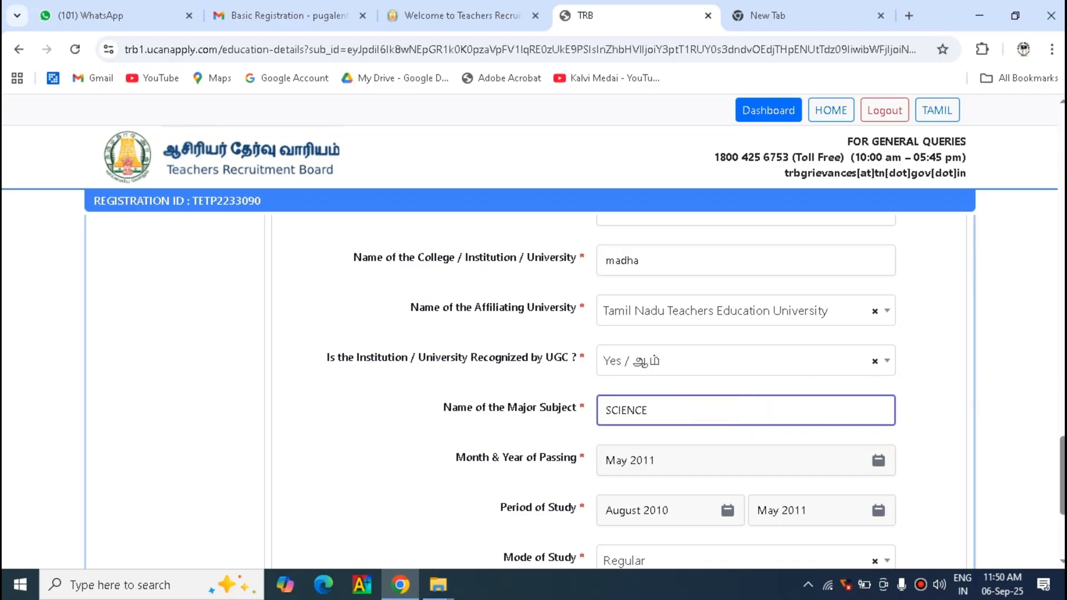
# Step: Review the entered education details from SSLC to B.Ed, and view the B.Ed month and year of passing choices without changing them
pyautogui.moveTo(1061, 473); pyautogui.dragTo(1046, 89)
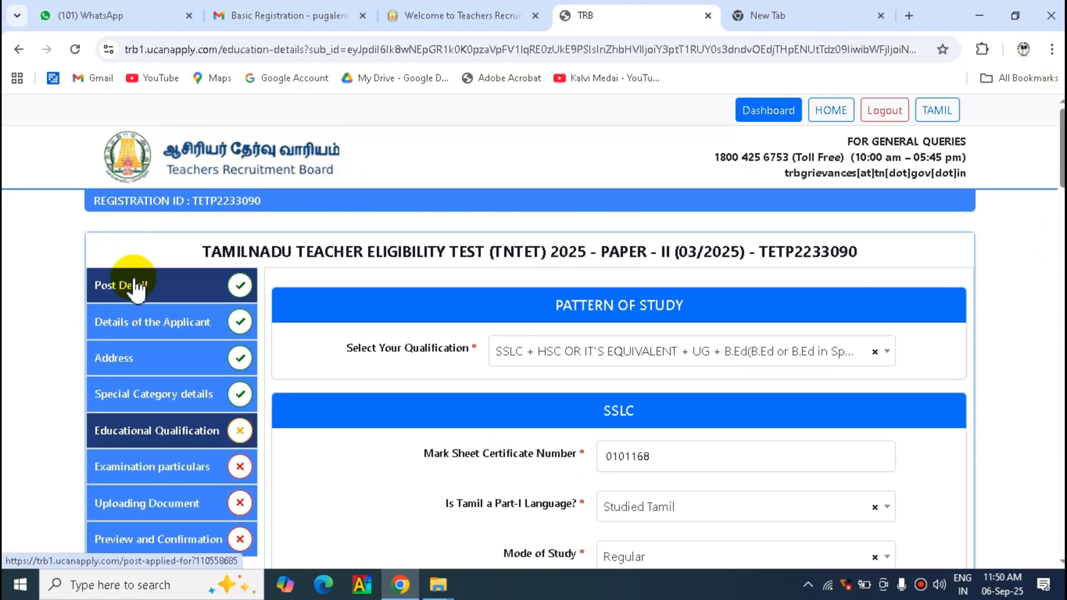
pyautogui.moveTo(1053, 177); pyautogui.dragTo(1053, 427)
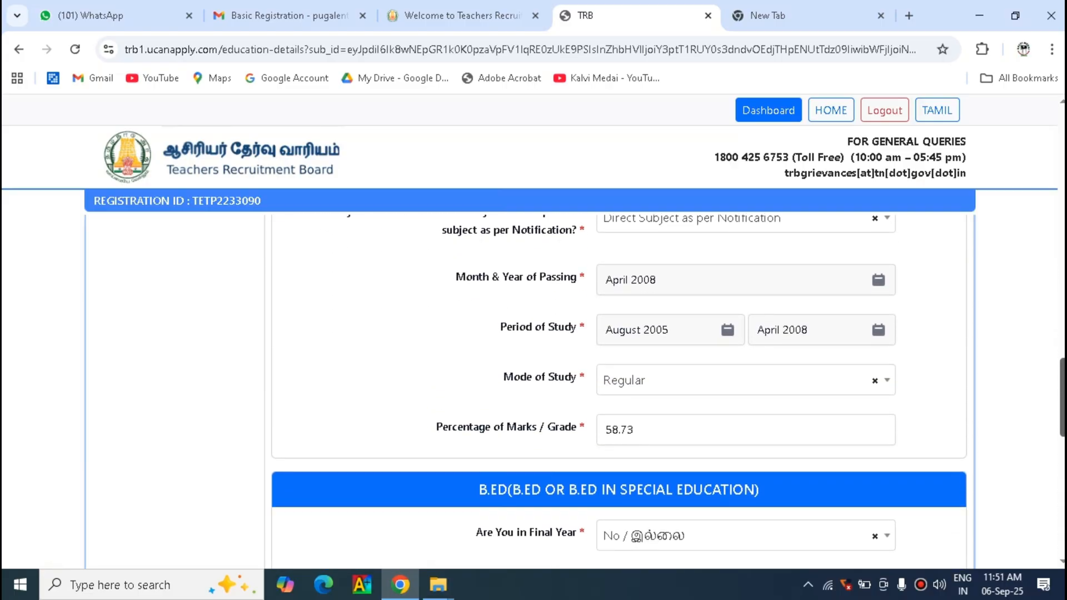
pyautogui.moveTo(1061, 427); pyautogui.dragTo(1062, 524)
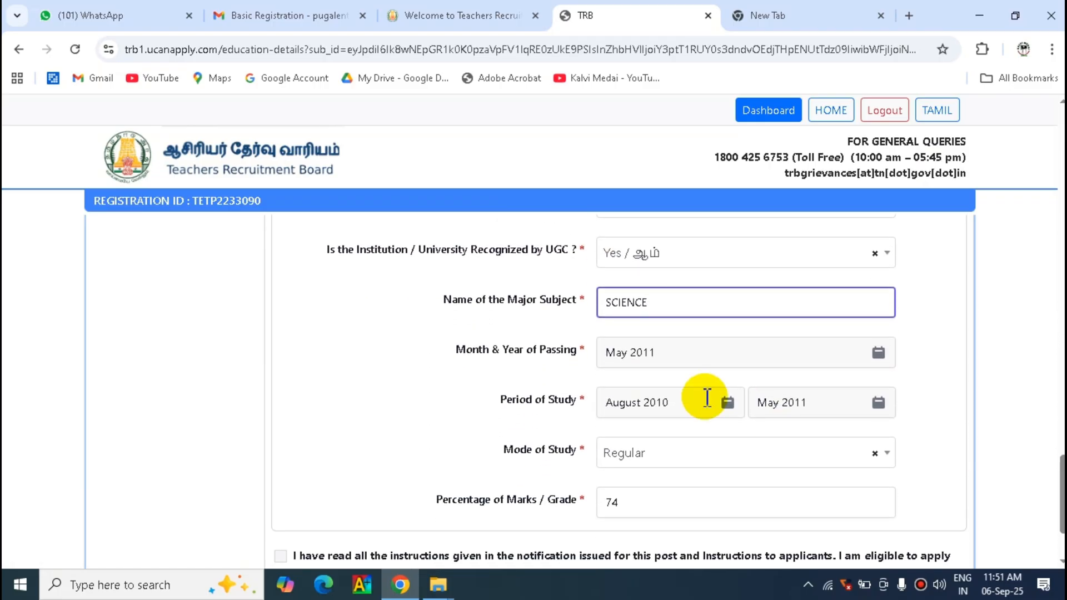
pyautogui.click(658, 350)
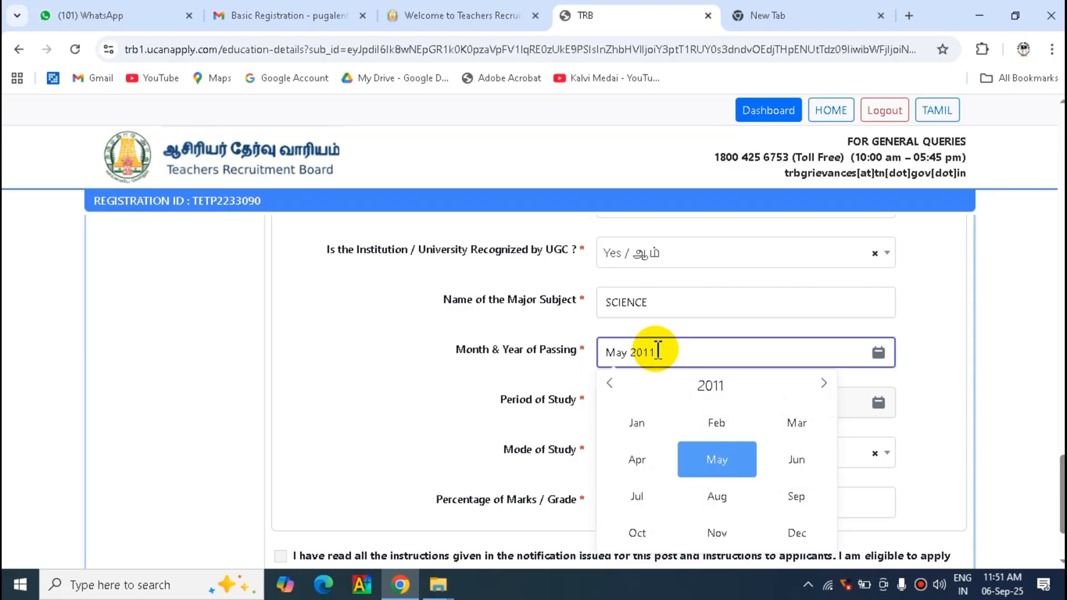
pyautogui.click(993, 378)
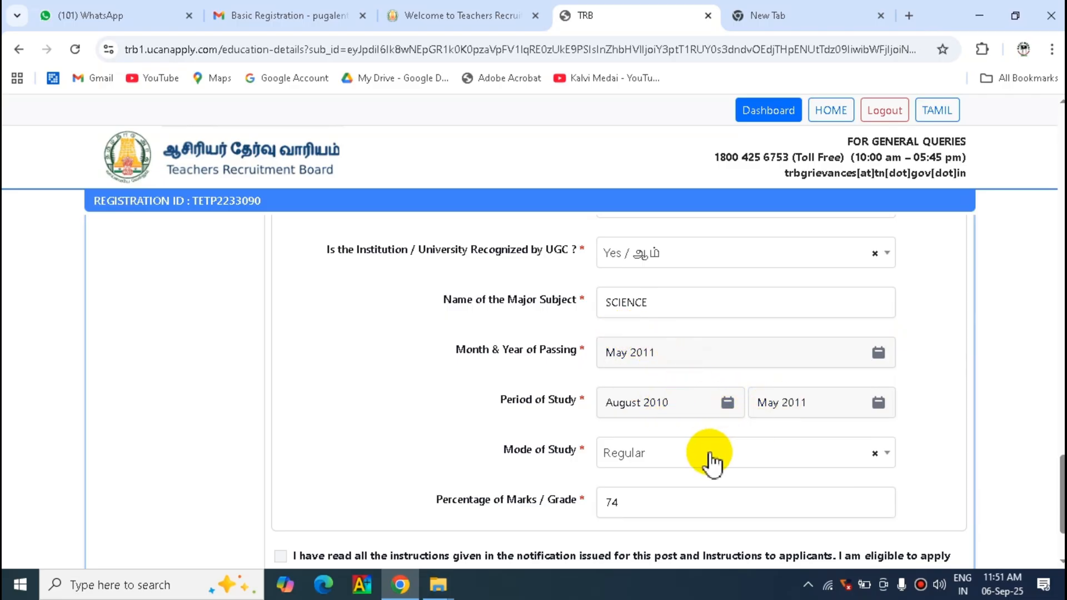
# Step: Try Open University as the B.Ed mode of study, and set it back to Regular
pyautogui.click(685, 469)
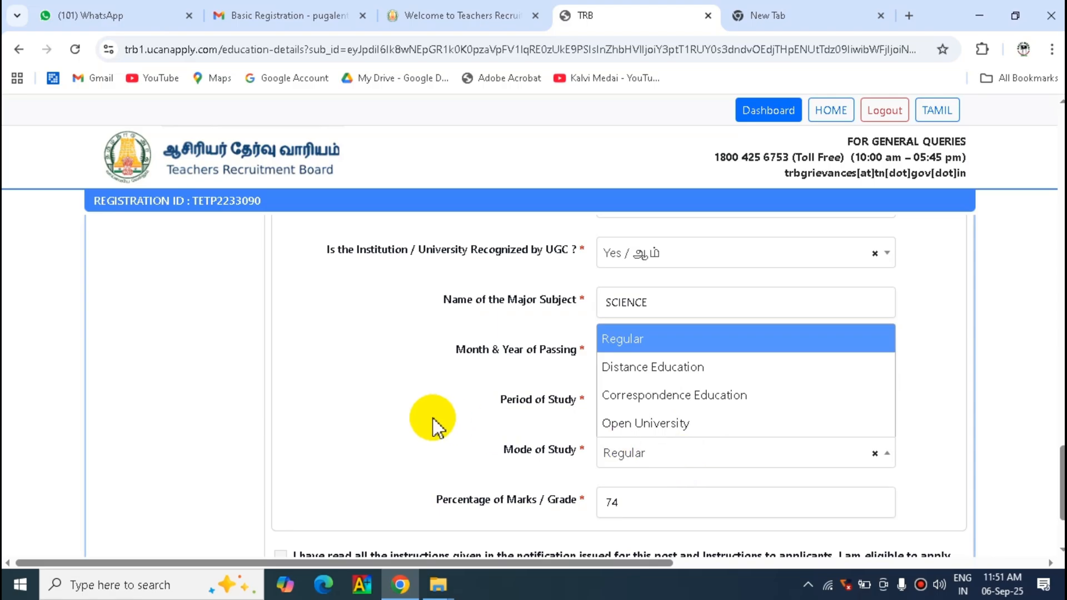
pyautogui.click(432, 421)
pyautogui.click(682, 468)
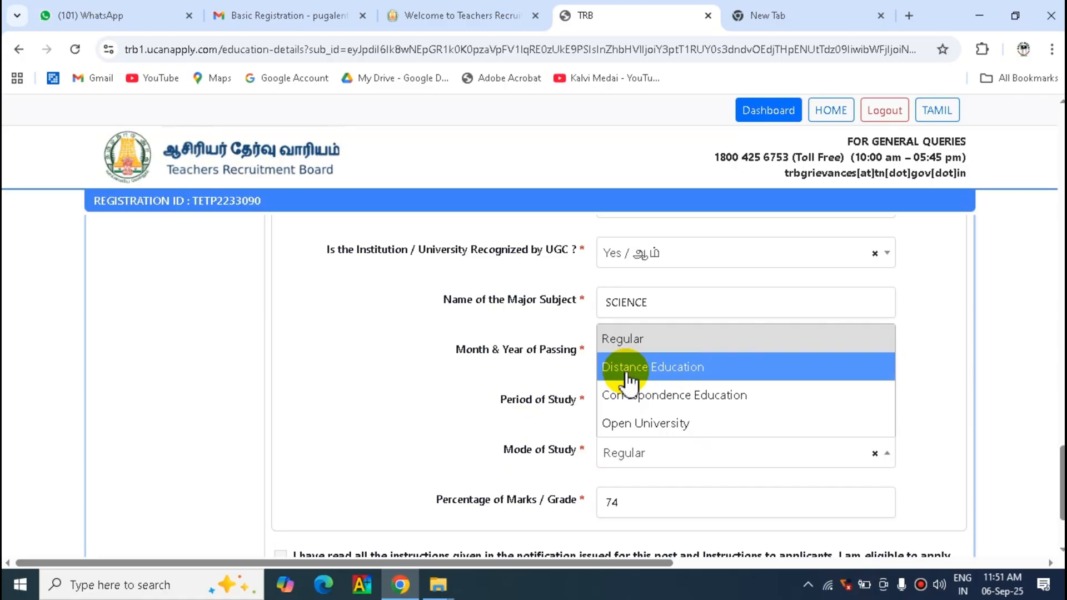
pyautogui.click(640, 423)
pyautogui.click(634, 454)
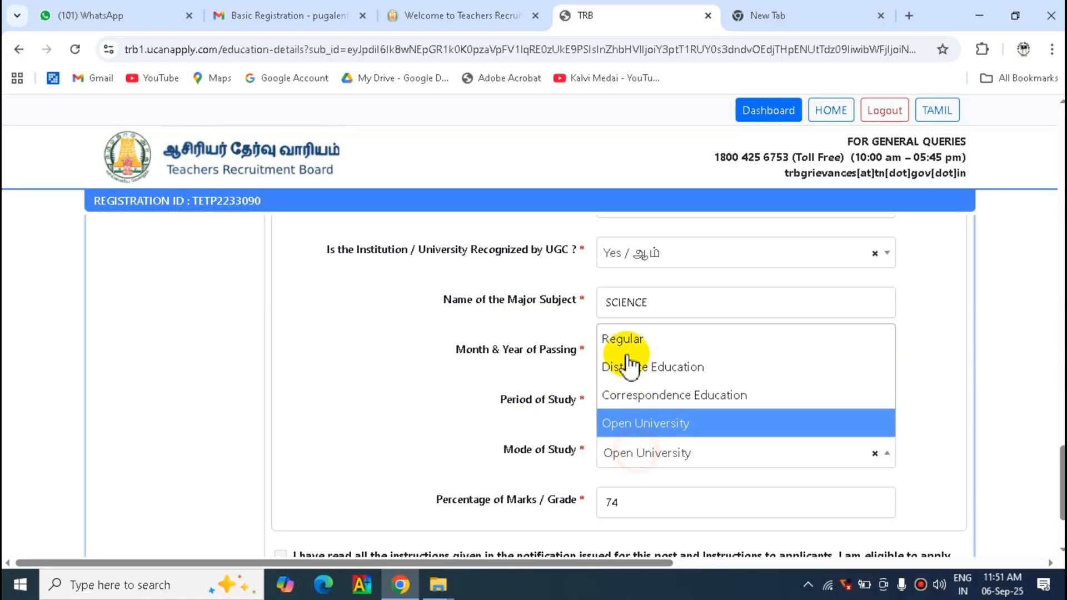
pyautogui.click(624, 337)
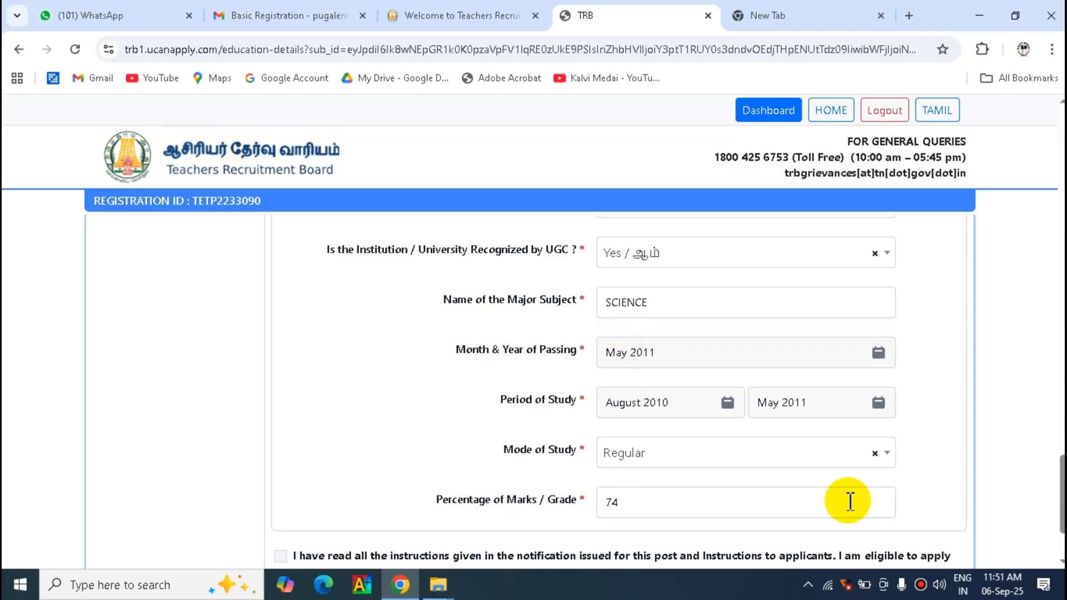
# Step: Accept the declaration for the educational qualification details and continue to the examination particulars
pyautogui.scroll(-3, 1049, 466)
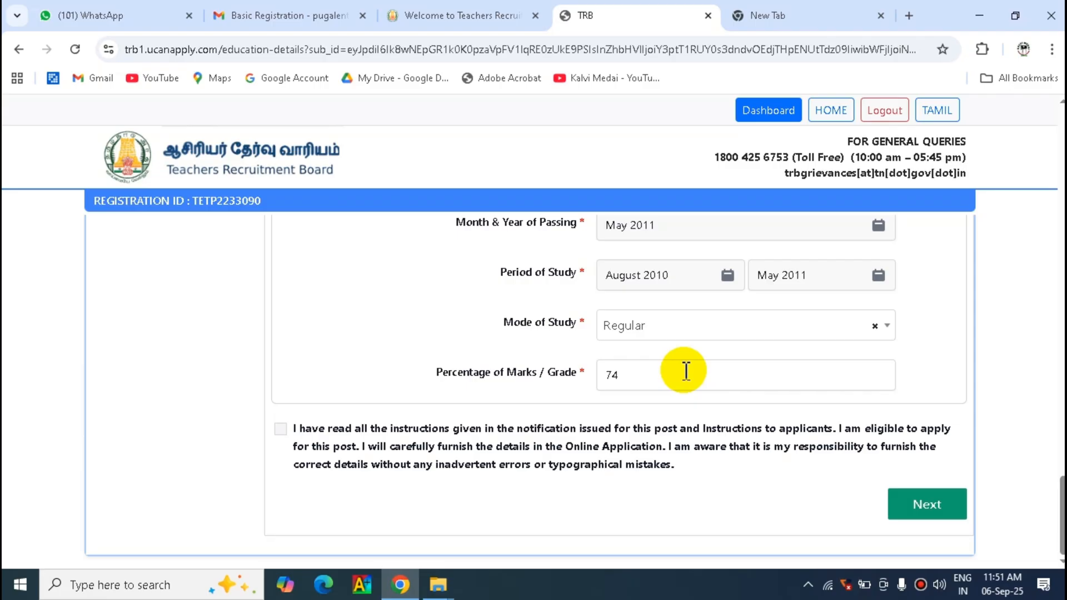
pyautogui.click(280, 428)
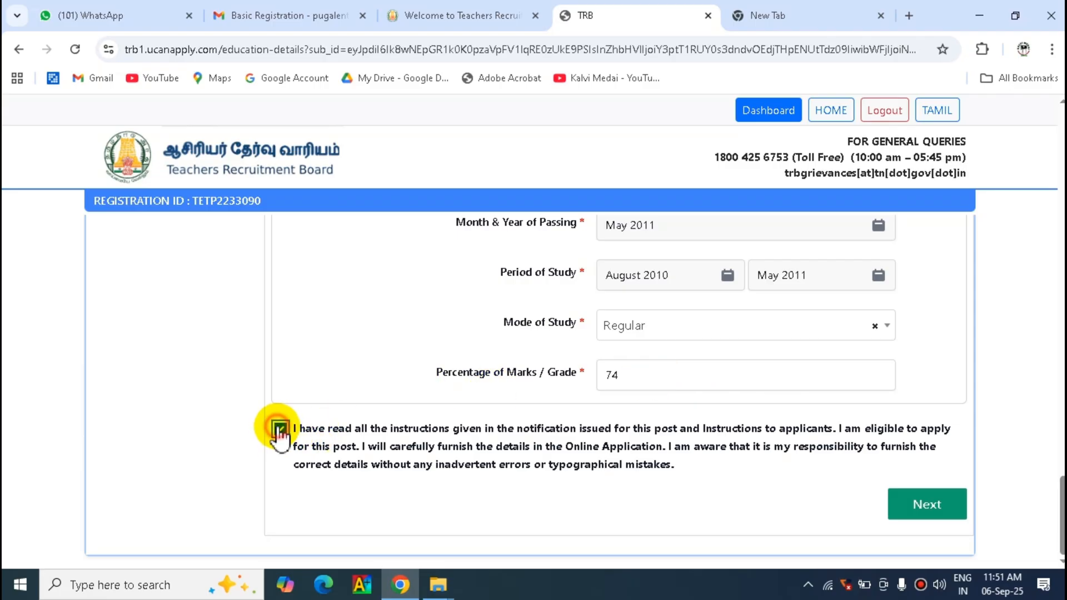
pyautogui.click(932, 514)
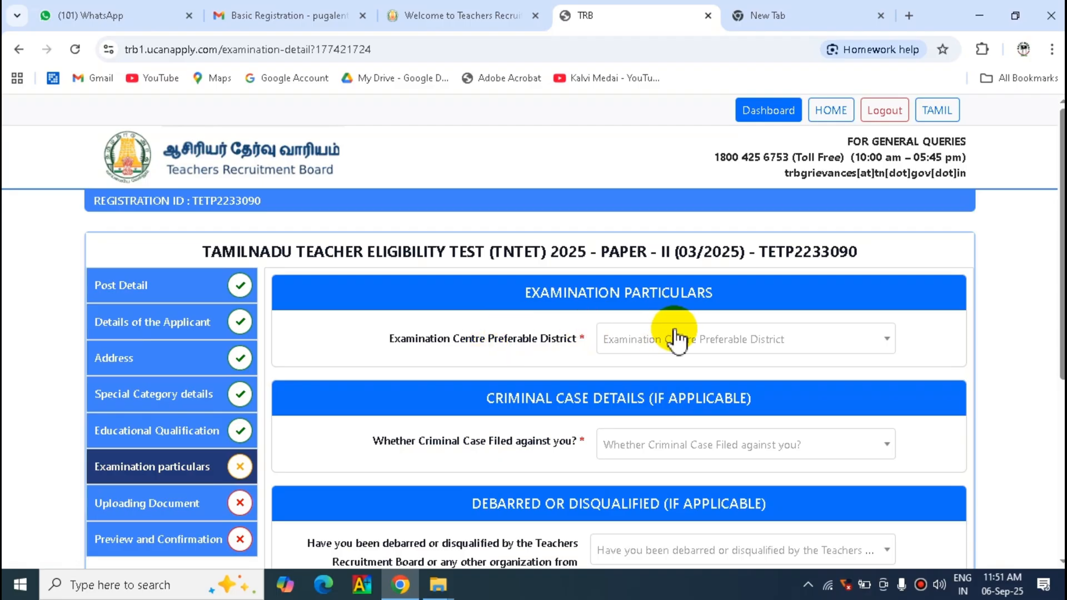
# Step: Choose Virudhunagar as the preferred district for the examination centre
pyautogui.click(713, 345)
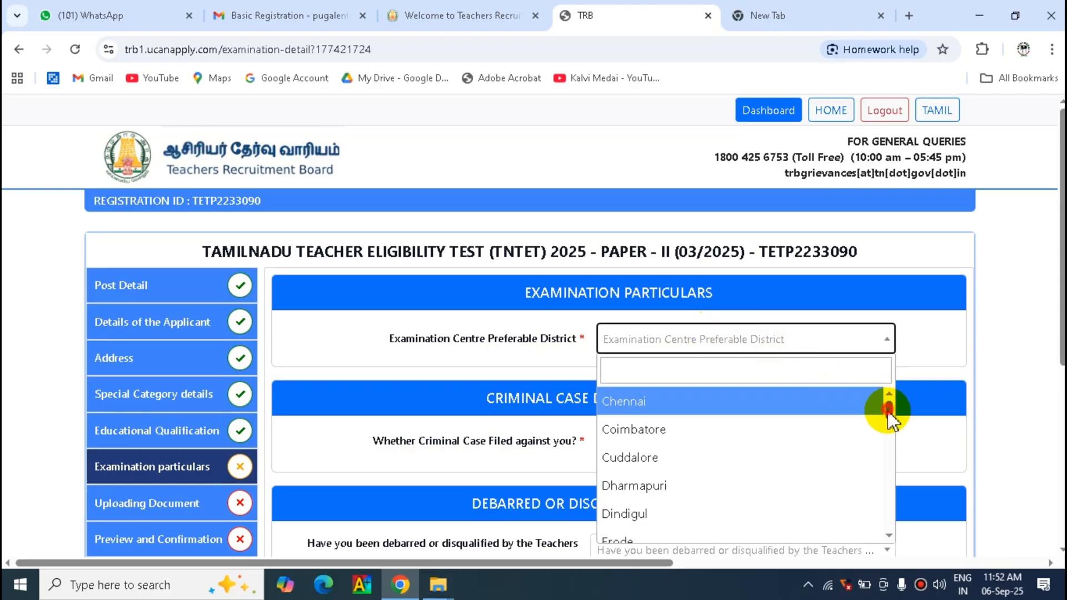
pyautogui.moveTo(888, 412); pyautogui.dragTo(885, 500)
pyautogui.click(695, 436)
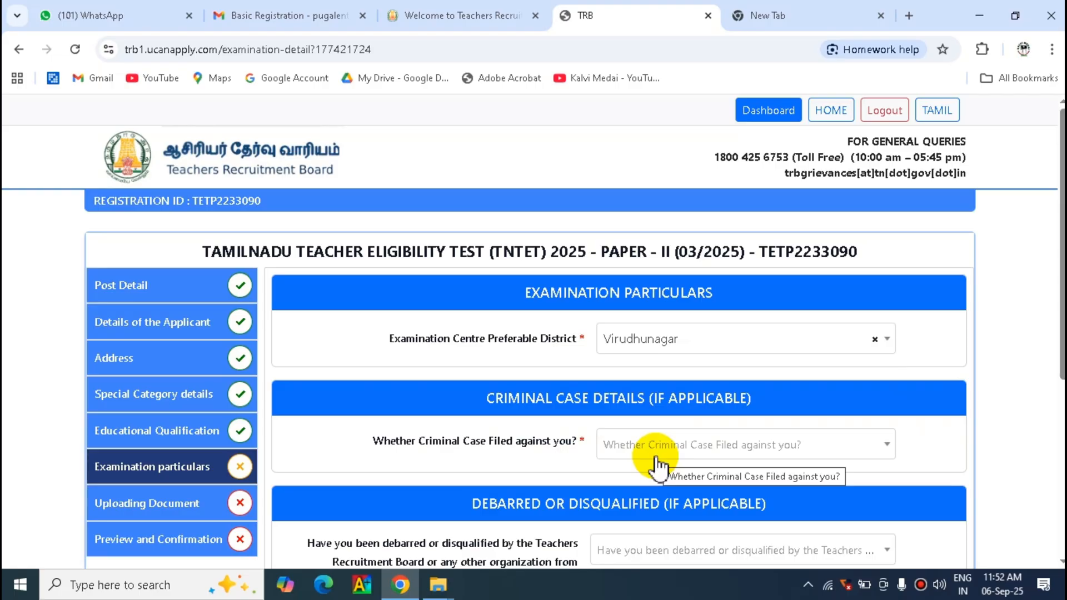
# Step: View the case status options offered for a Yes answer, and set the criminal case question to No
pyautogui.click(688, 450)
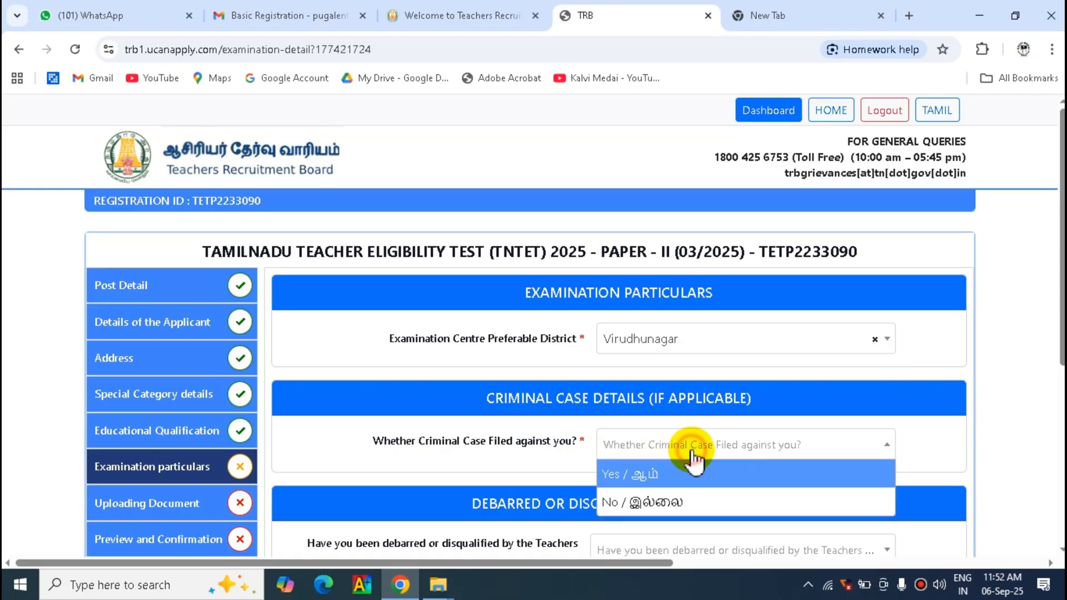
pyautogui.click(635, 478)
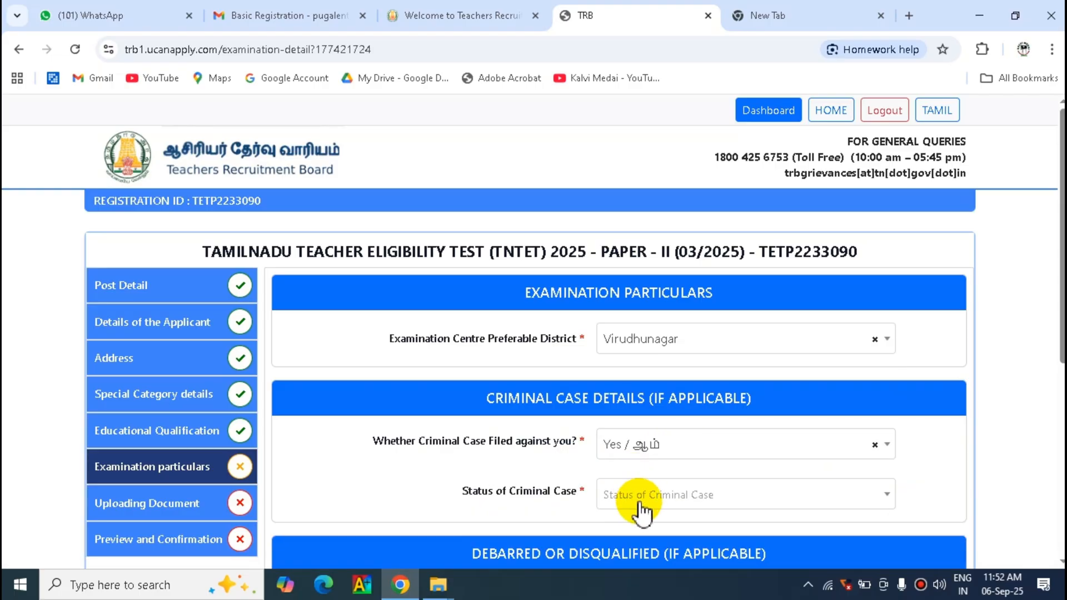
pyautogui.click(639, 503)
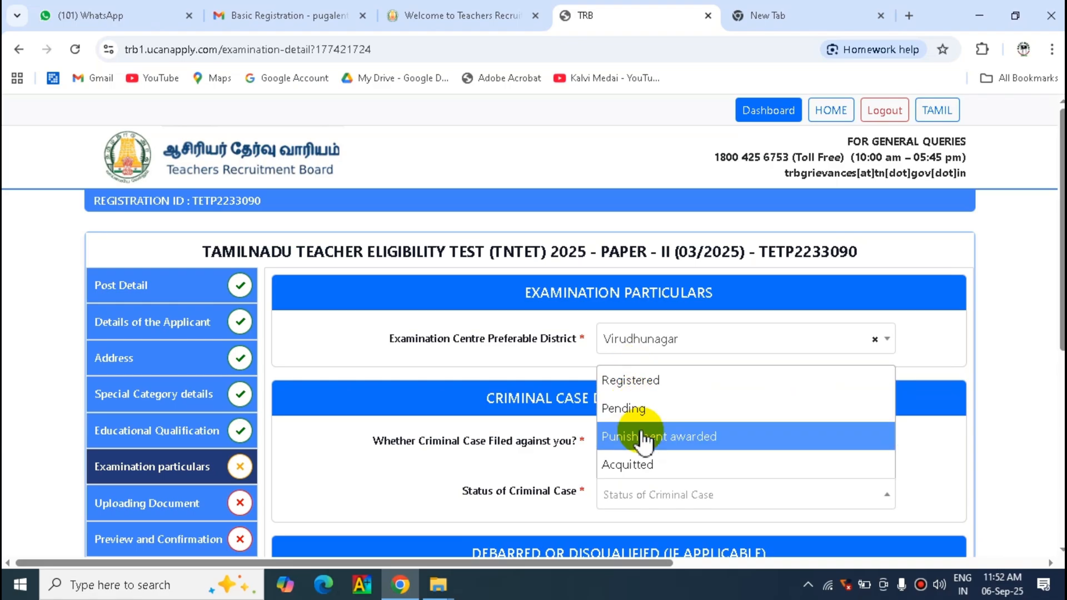
pyautogui.click(530, 465)
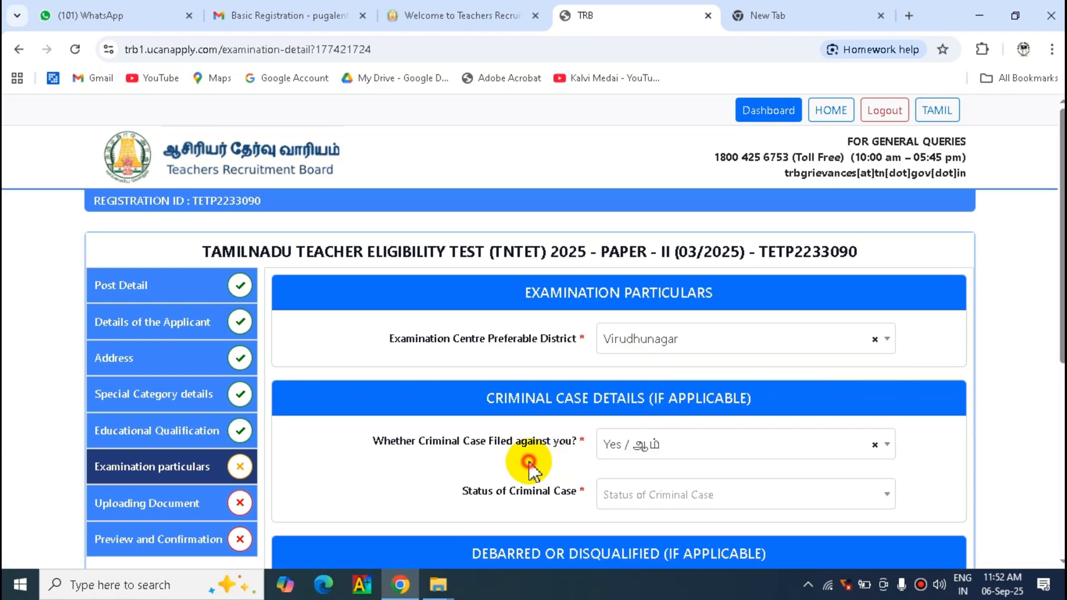
pyautogui.click(654, 445)
pyautogui.click(645, 503)
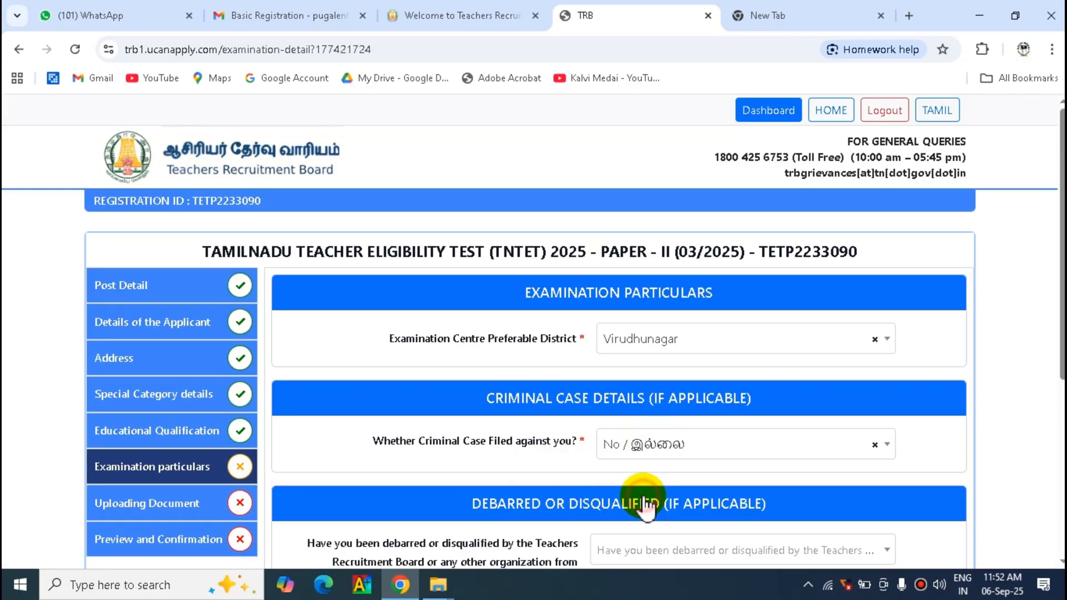
# Step: Answer No to the question about being debarred or disqualified by the Teachers Recruitment Board or another organization
pyautogui.scroll(-3, 1050, 435)
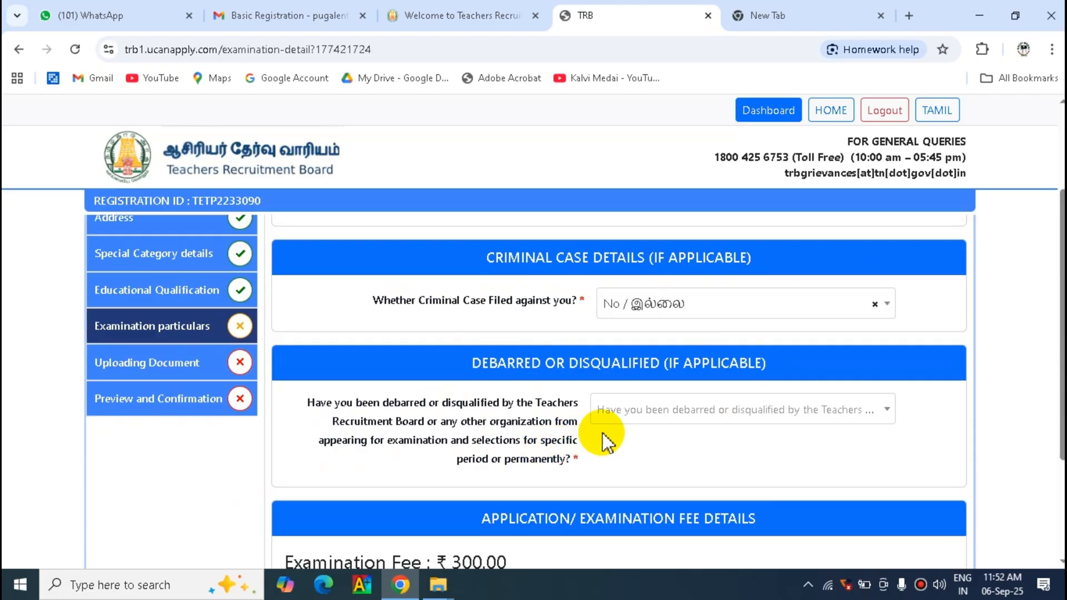
pyautogui.click(674, 410)
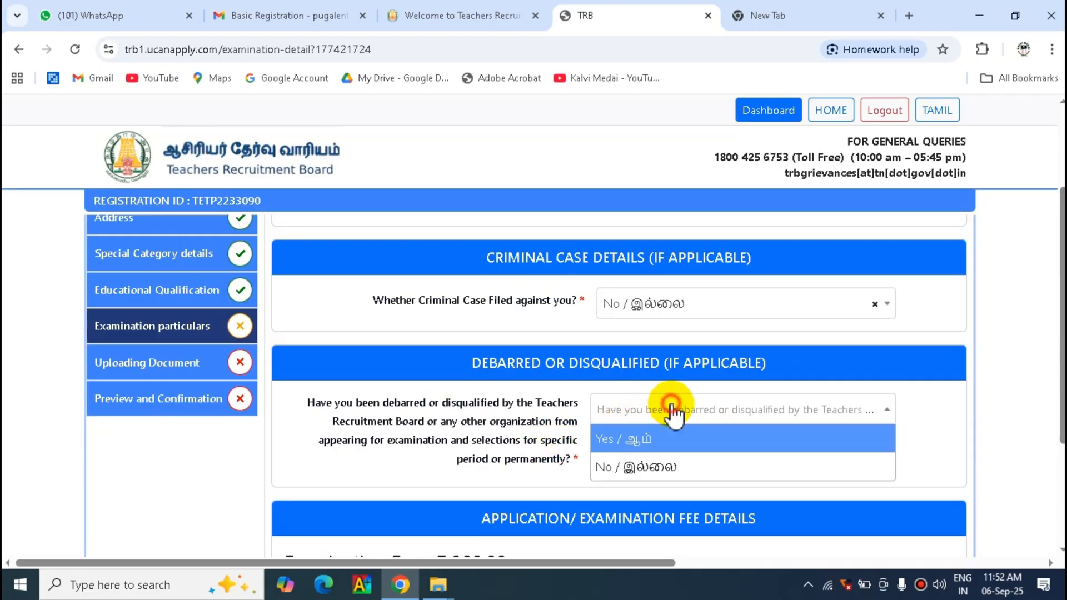
pyautogui.click(645, 468)
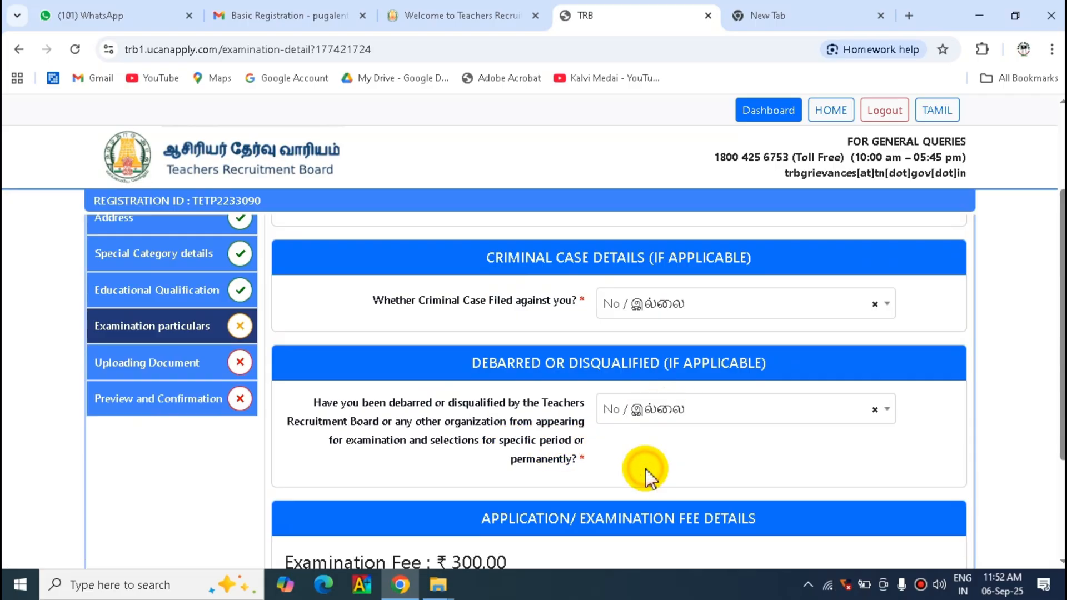
# Step: Try Yes for the debarment question to view the period of debarment options, and set the answer back to No
pyautogui.click(678, 411)
pyautogui.click(668, 439)
pyautogui.click(677, 511)
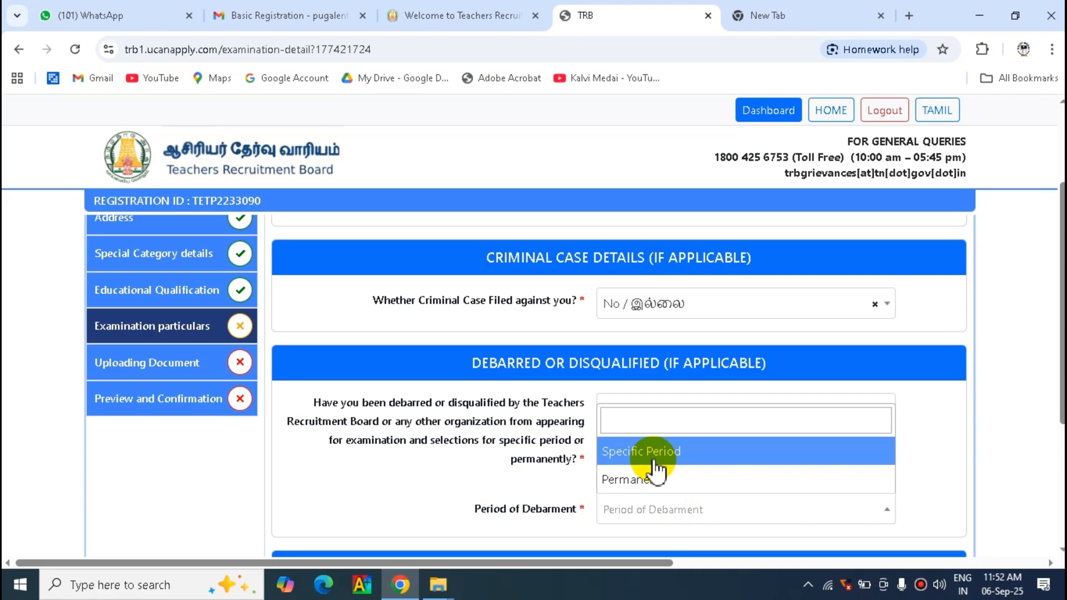
pyautogui.click(506, 481)
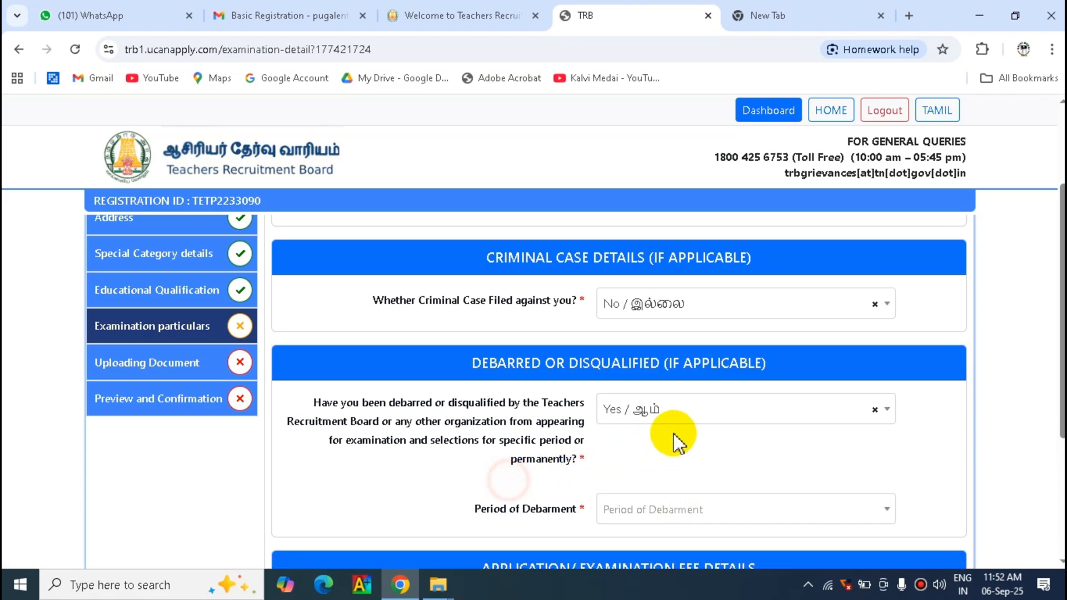
pyautogui.click(681, 412)
pyautogui.click(648, 473)
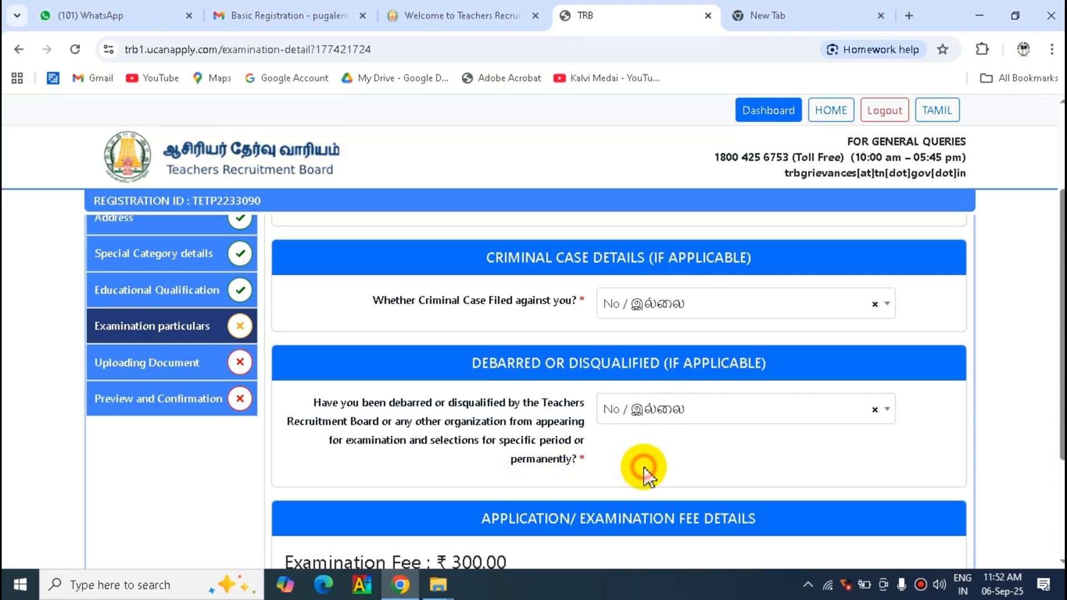
# Step: Certify that the examination particulars are correct and continue to the document upload section
pyautogui.scroll(-3, 1019, 386)
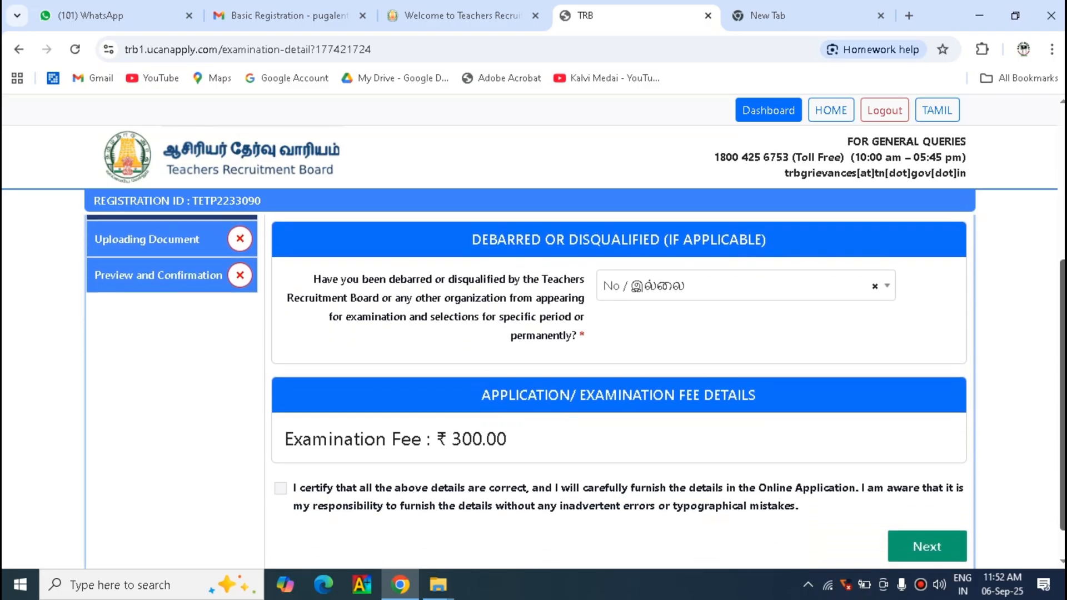
pyautogui.moveTo(1062, 456); pyautogui.dragTo(1063, 480)
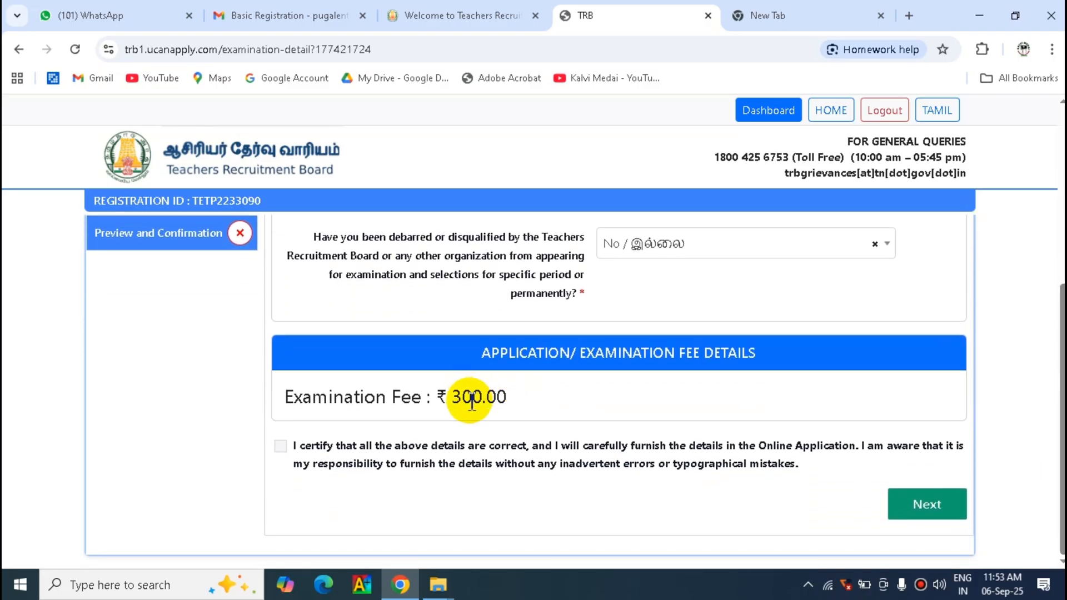
pyautogui.click(281, 447)
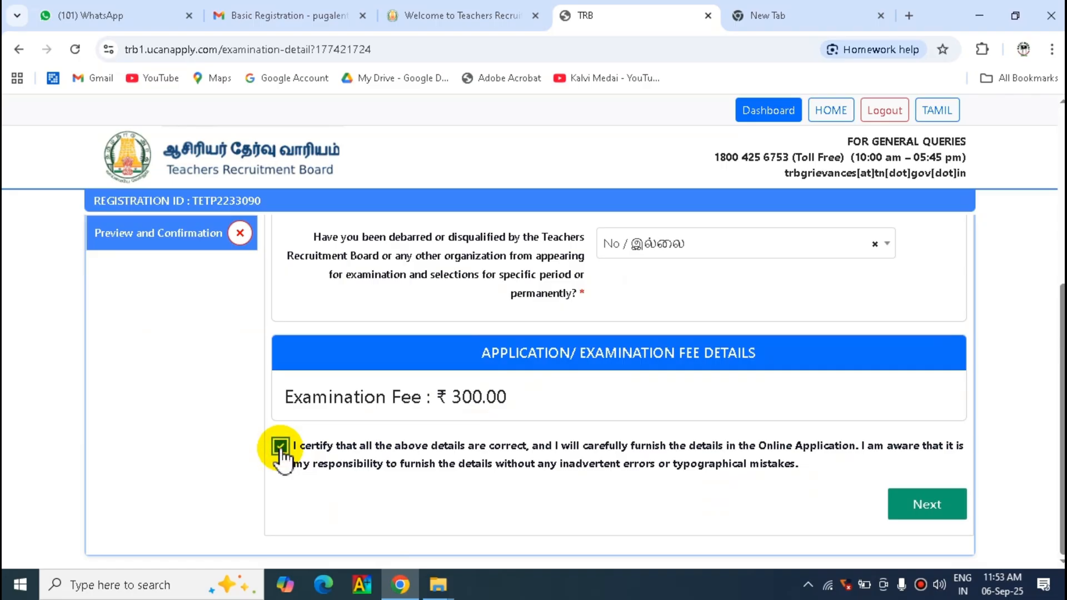
pyautogui.click(920, 517)
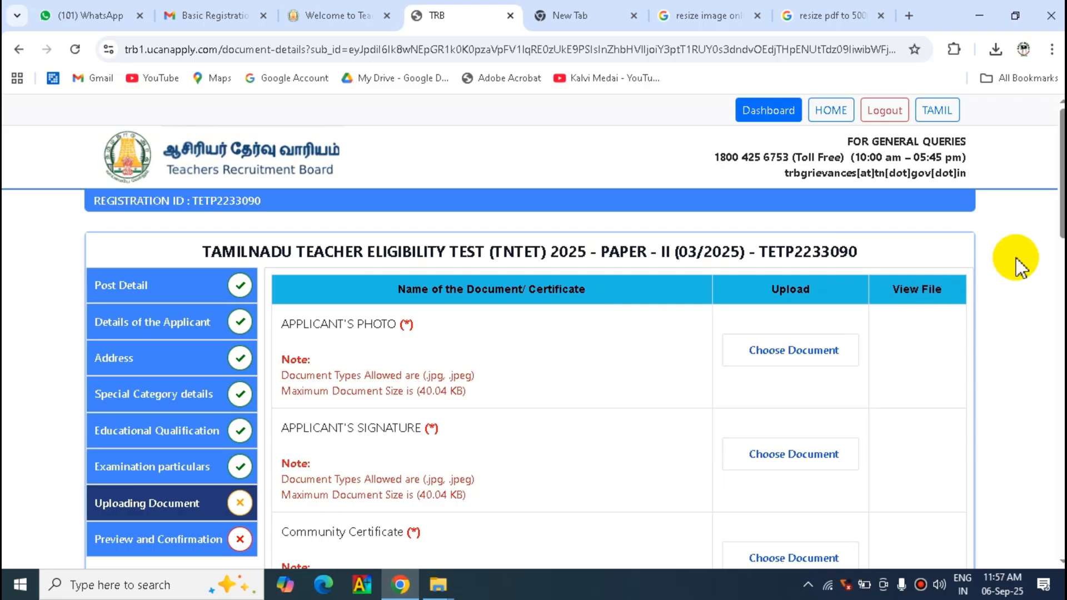
# Step: Try to upload the MY PHOTO image from the Downloads folder as the applicant's photo
pyautogui.moveTo(1060, 233); pyautogui.dragTo(1062, 366)
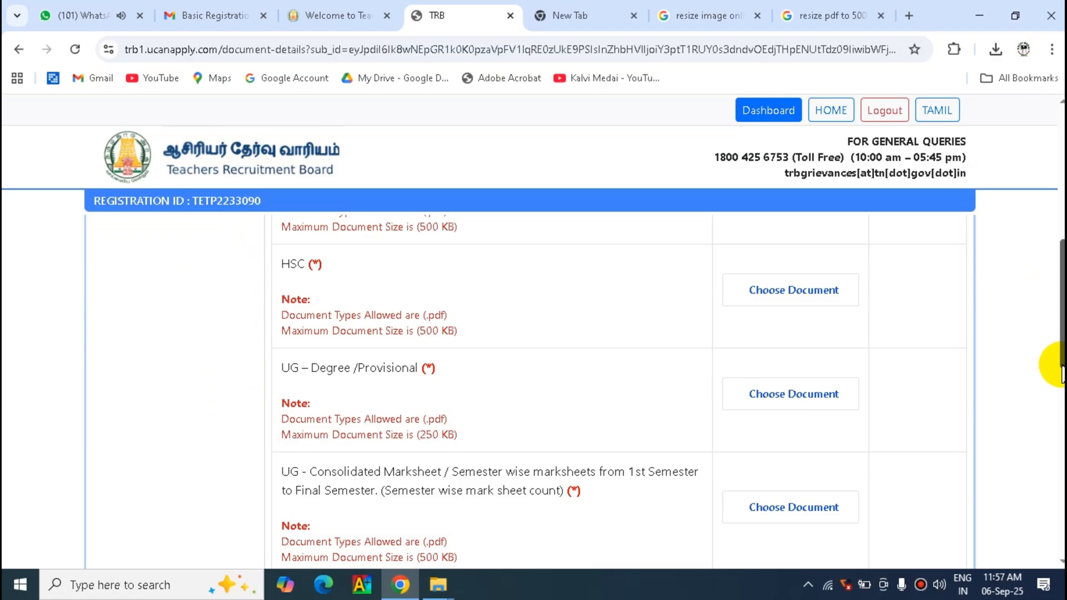
pyautogui.moveTo(1062, 370); pyautogui.dragTo(1062, 545)
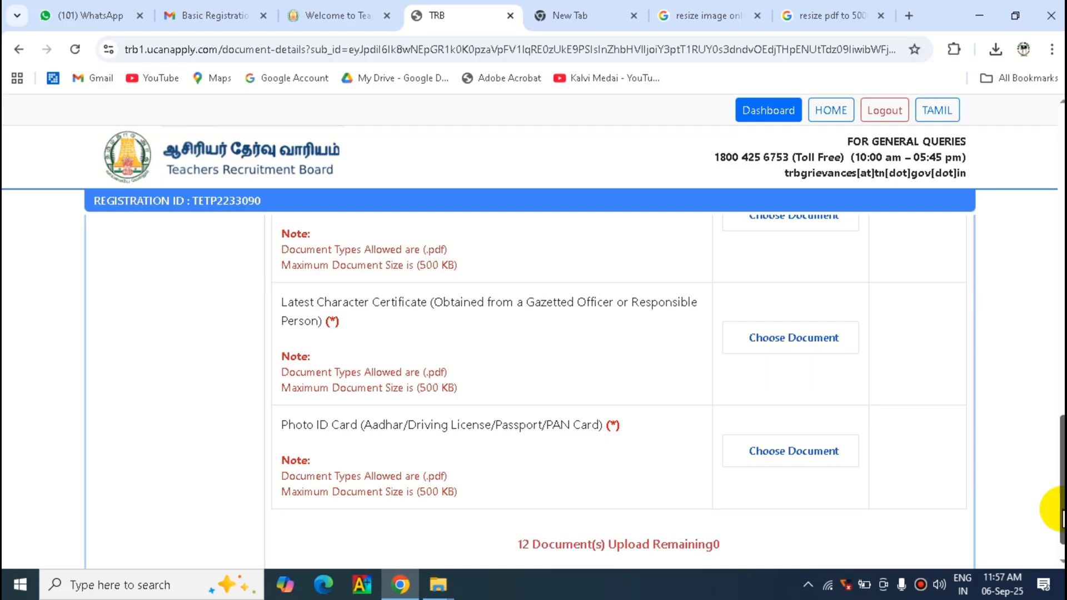
pyautogui.moveTo(1062, 483); pyautogui.dragTo(1062, 176)
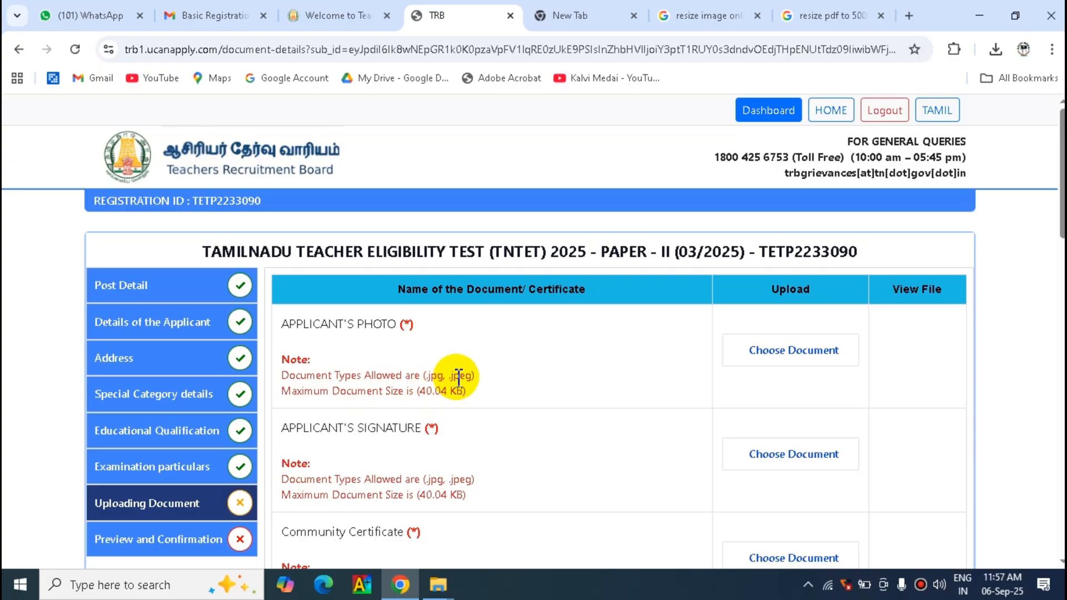
pyautogui.click(792, 354)
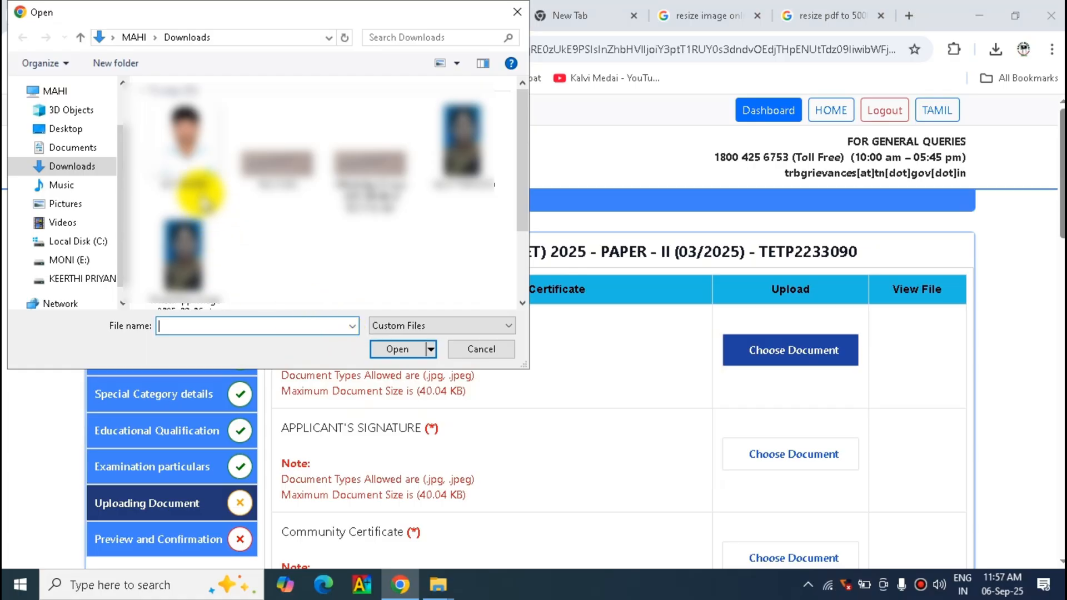
pyautogui.click(184, 138)
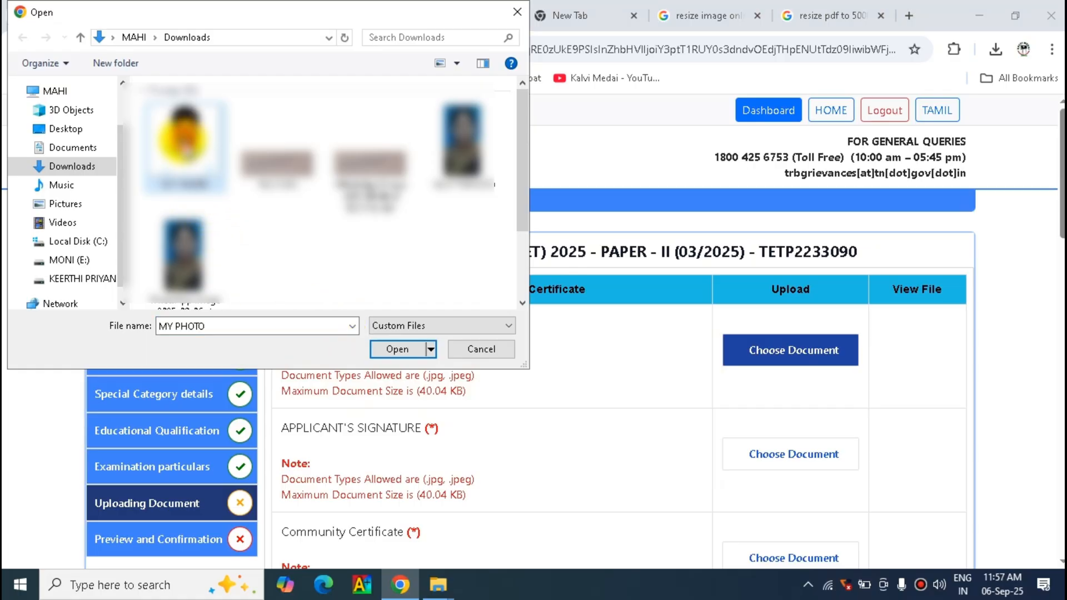
pyautogui.click(397, 349)
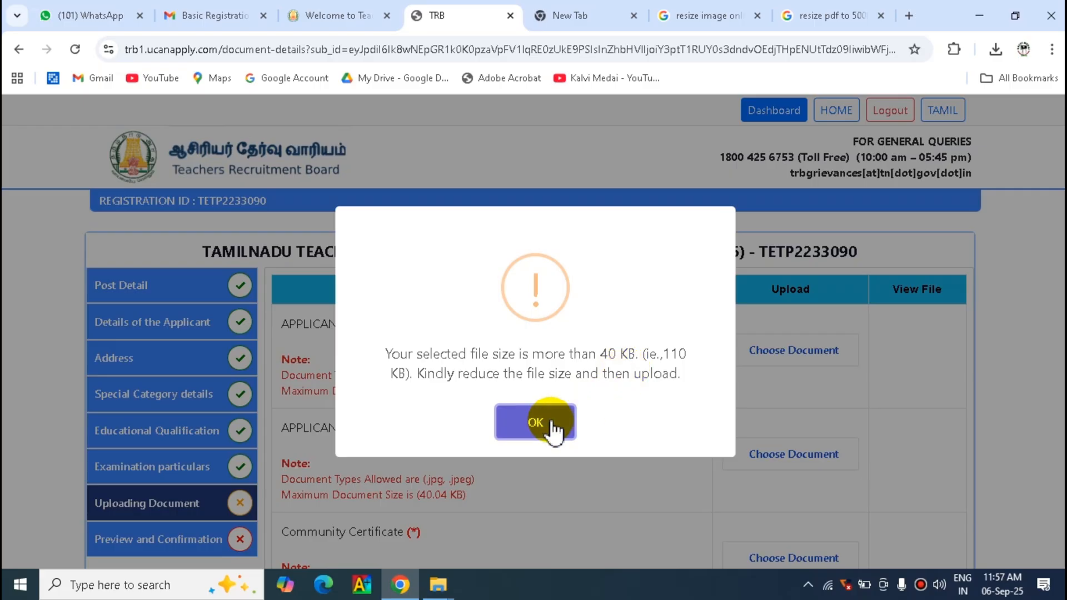
# Step: Dismiss the file size warning, switch to the ReduceImages online resizer and load the MY PHOTO image from Downloads
pyautogui.click(534, 421)
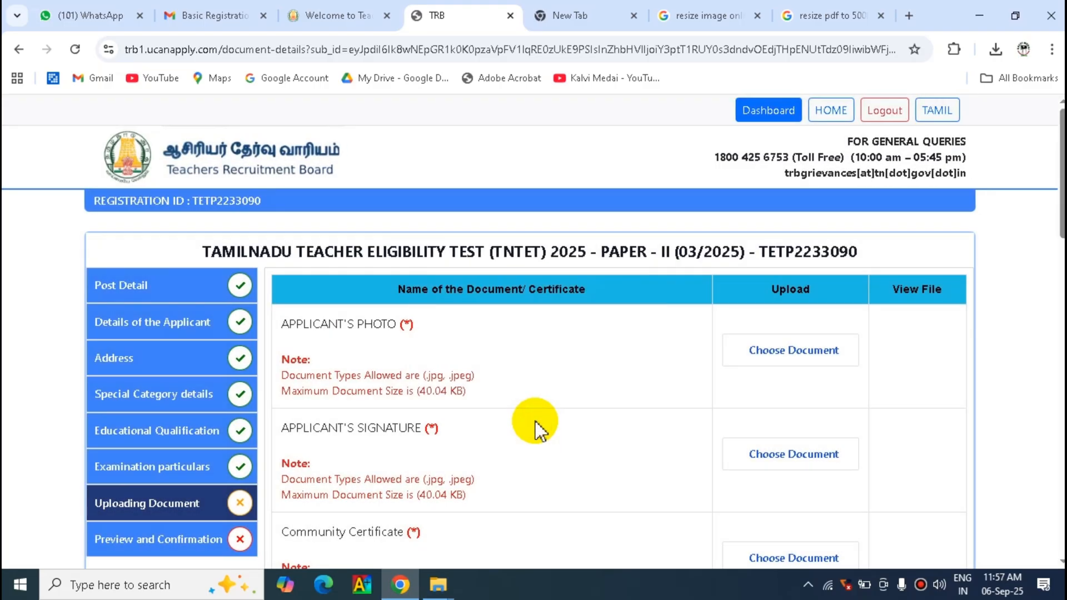
pyautogui.click(715, 14)
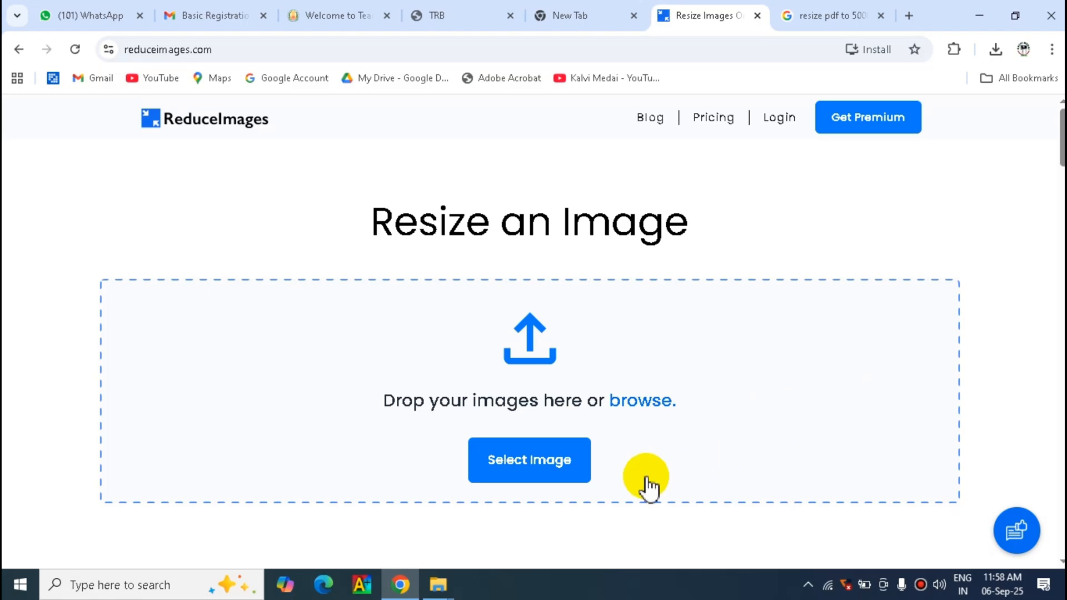
pyautogui.click(524, 477)
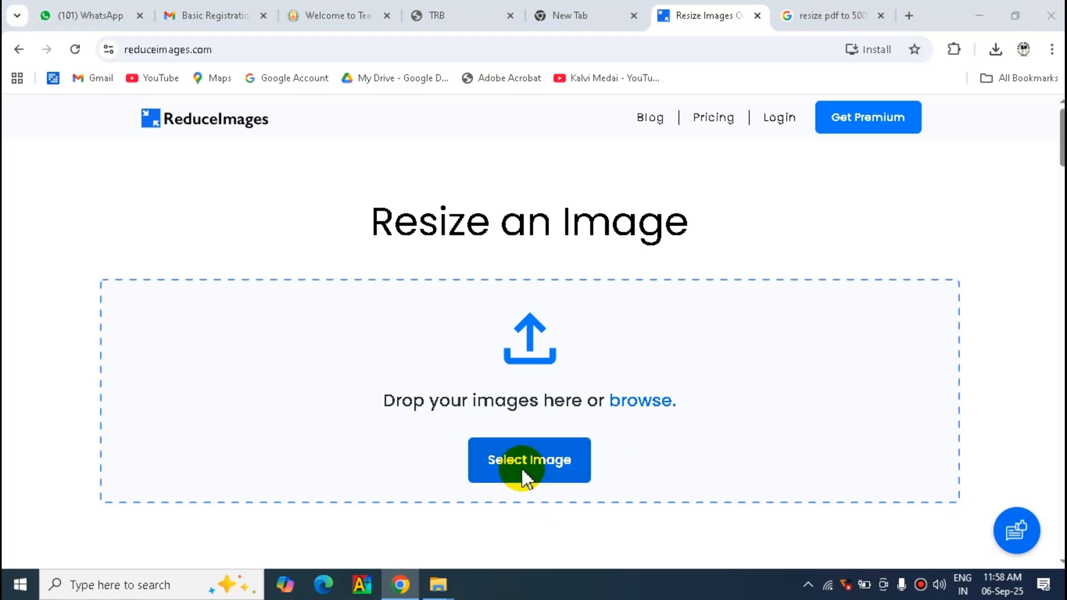
pyautogui.click(191, 147)
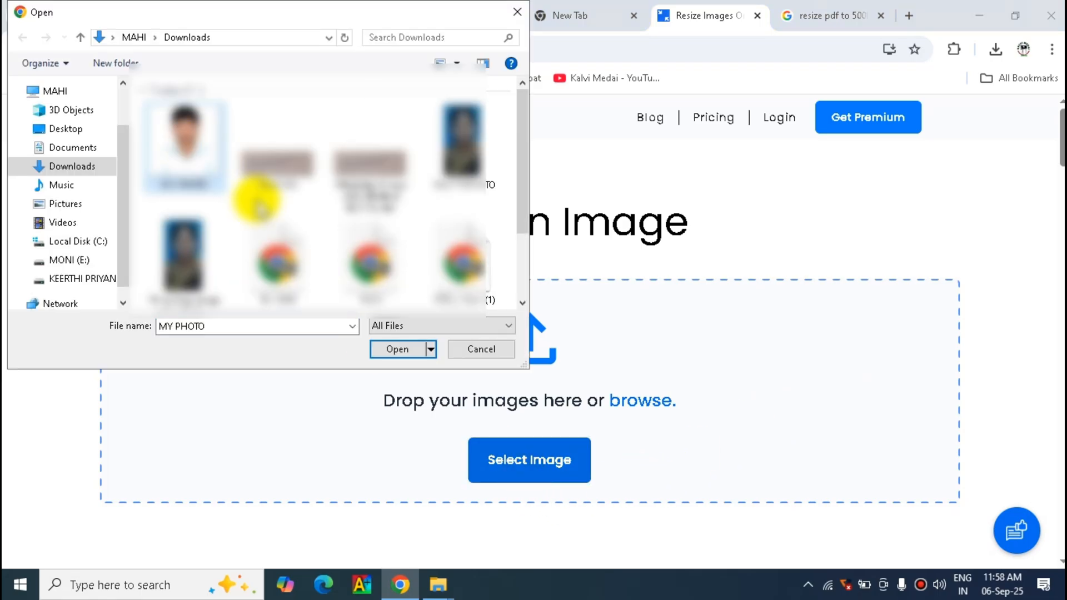
pyautogui.click(398, 350)
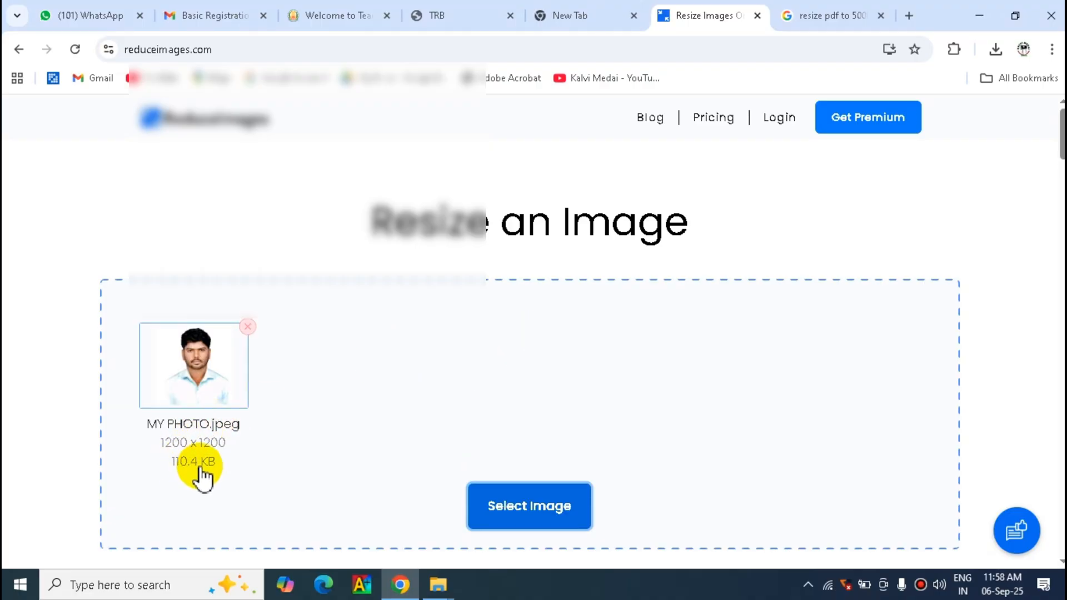
# Step: Try resizing the photo to 70 percent width and height as JPG with 90% quality
pyautogui.scroll(-12, 1062, 153)
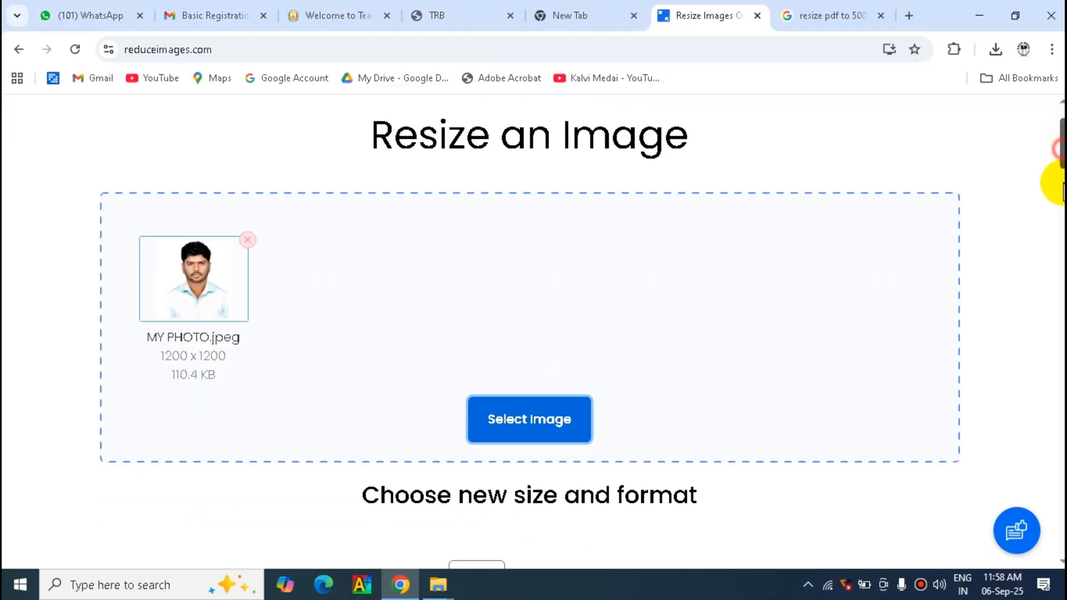
pyautogui.scroll(4, 1062, 152)
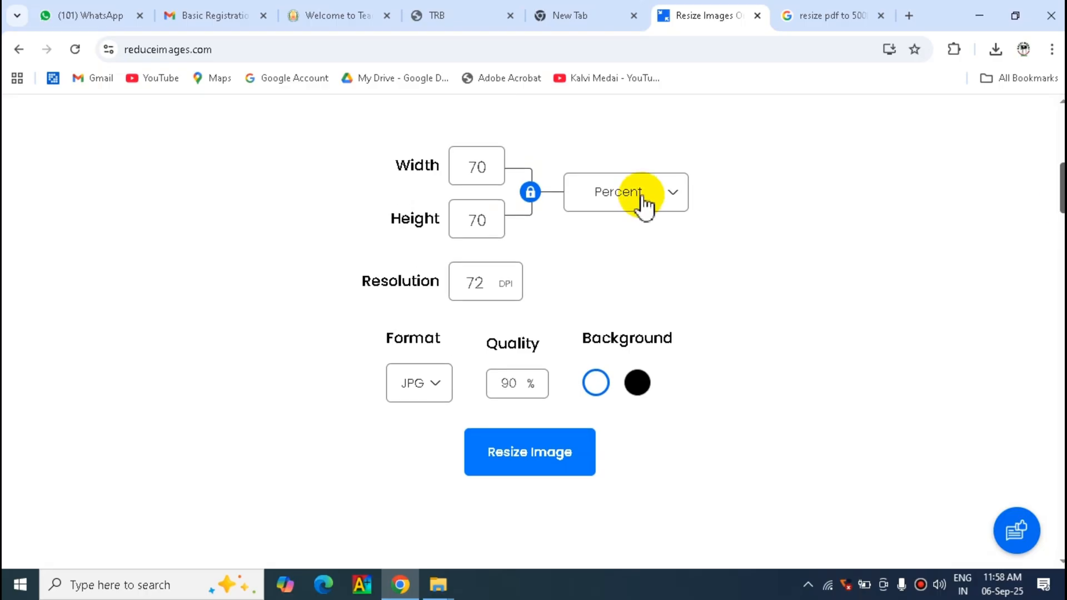
pyautogui.moveTo(509, 284)
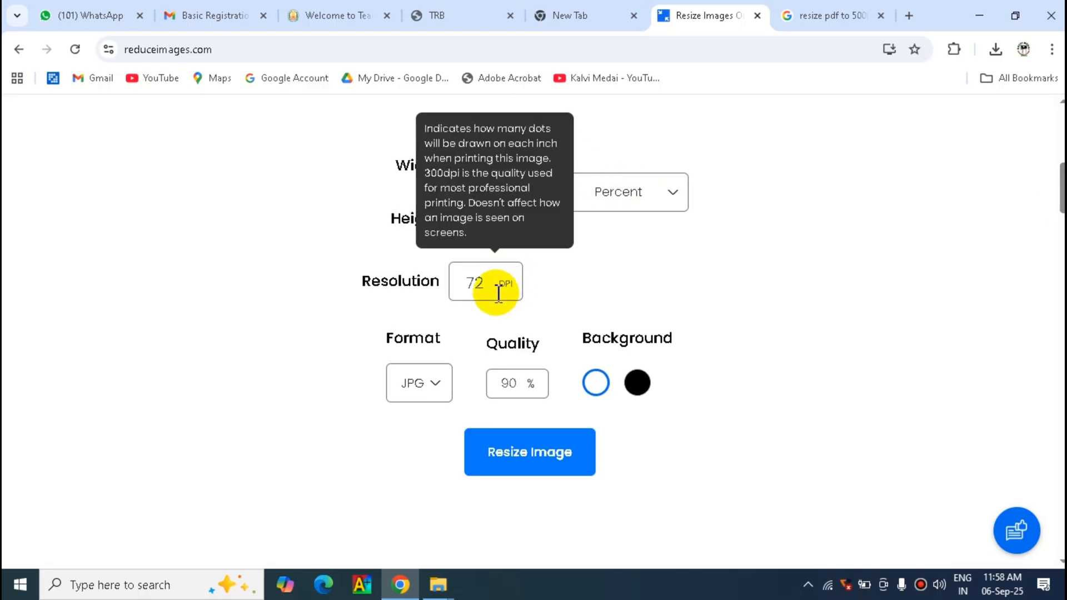
pyautogui.click(522, 455)
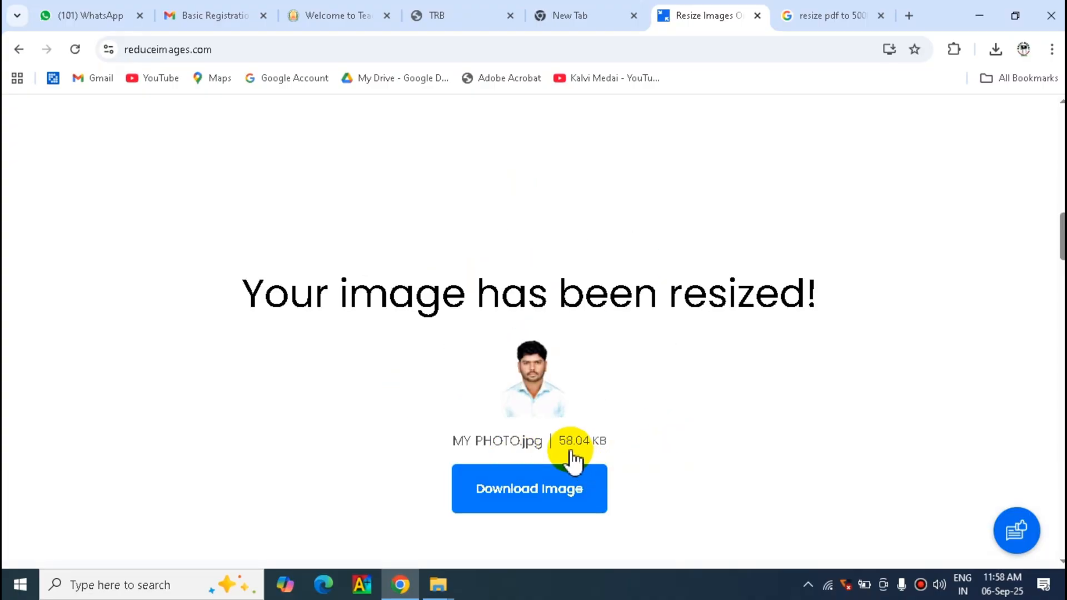
# Step: Set the photo's width and height to 60 percent and resize it again
pyautogui.moveTo(1062, 259); pyautogui.dragTo(1059, 184)
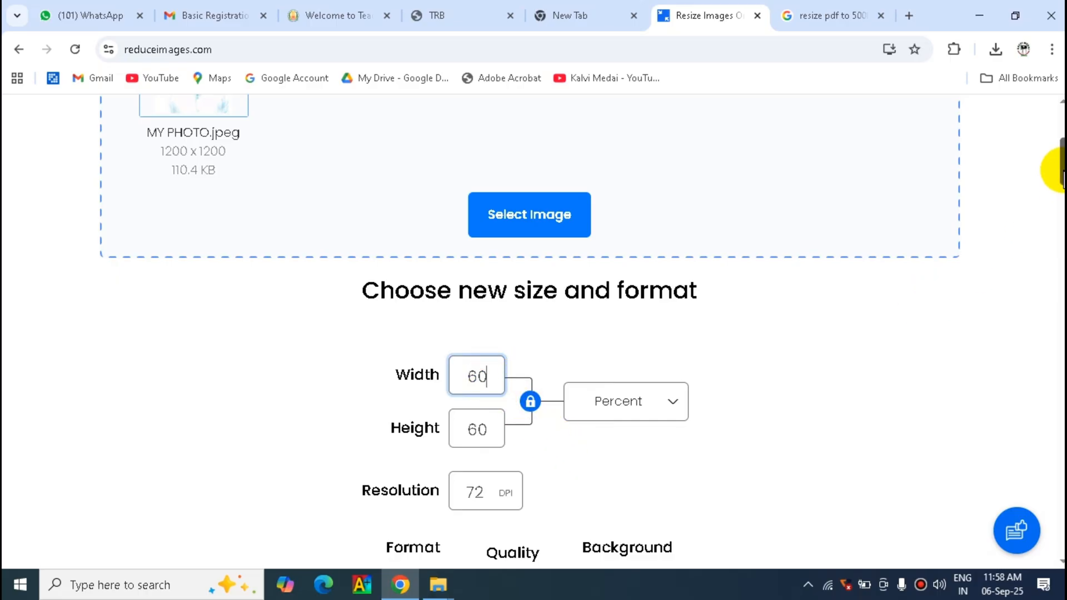
pyautogui.moveTo(1062, 173); pyautogui.dragTo(1061, 207)
pyautogui.click(486, 295)
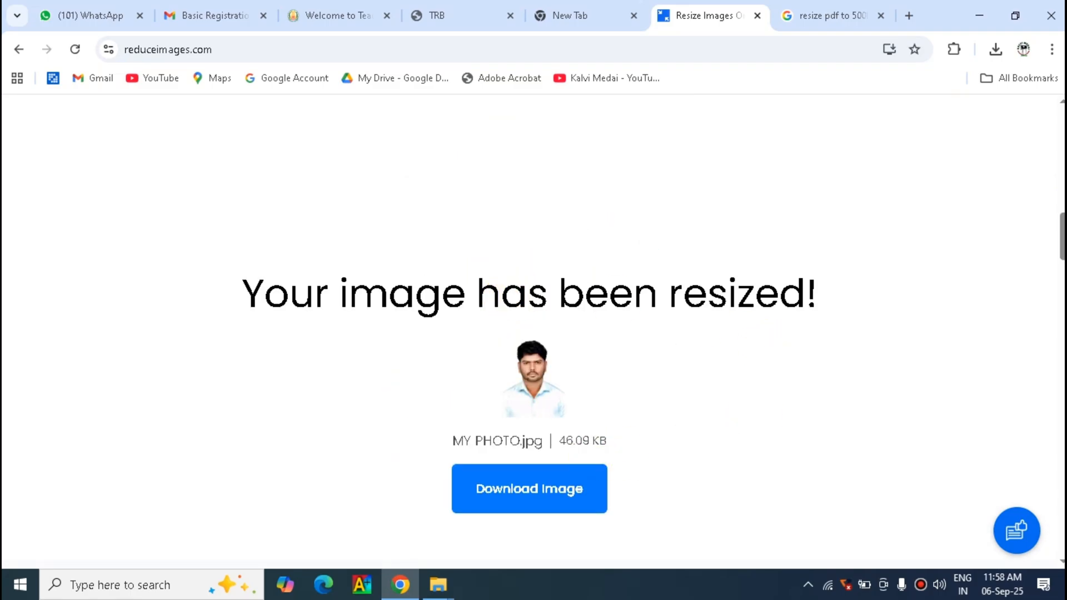
# Step: Lower the JPG quality to 80%, resize the photo again and download the resized image
pyautogui.moveTo(1061, 256); pyautogui.dragTo(1055, 207)
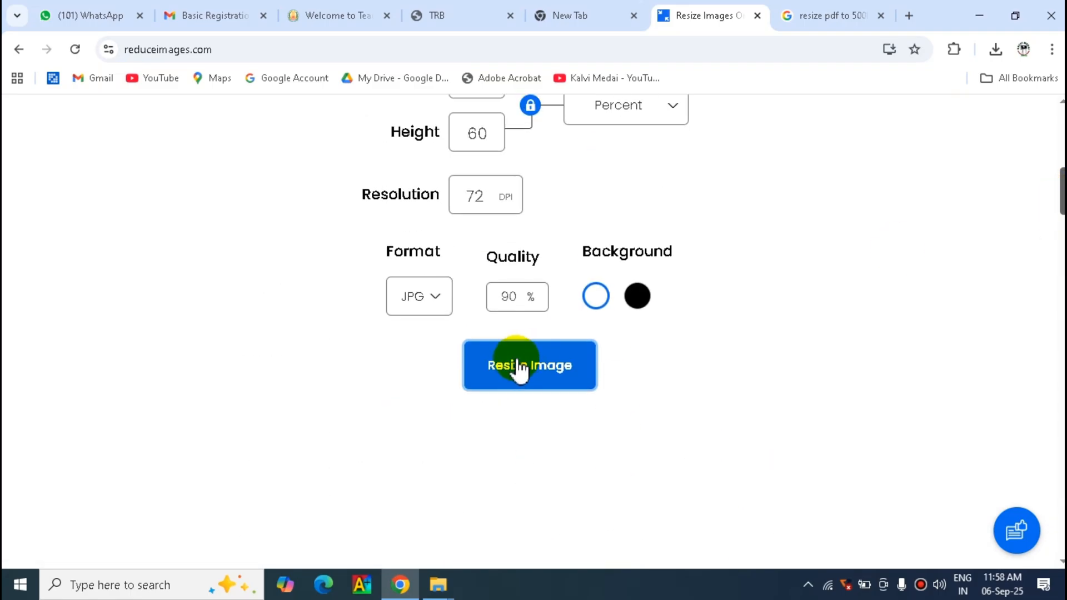
pyautogui.doubleClick(520, 296)
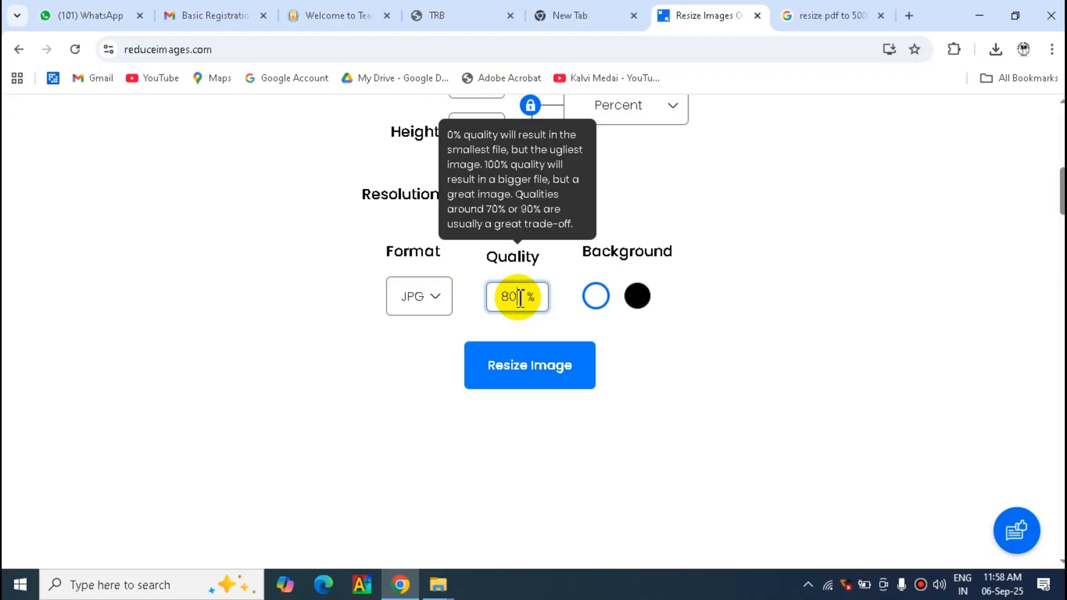
pyautogui.click(540, 376)
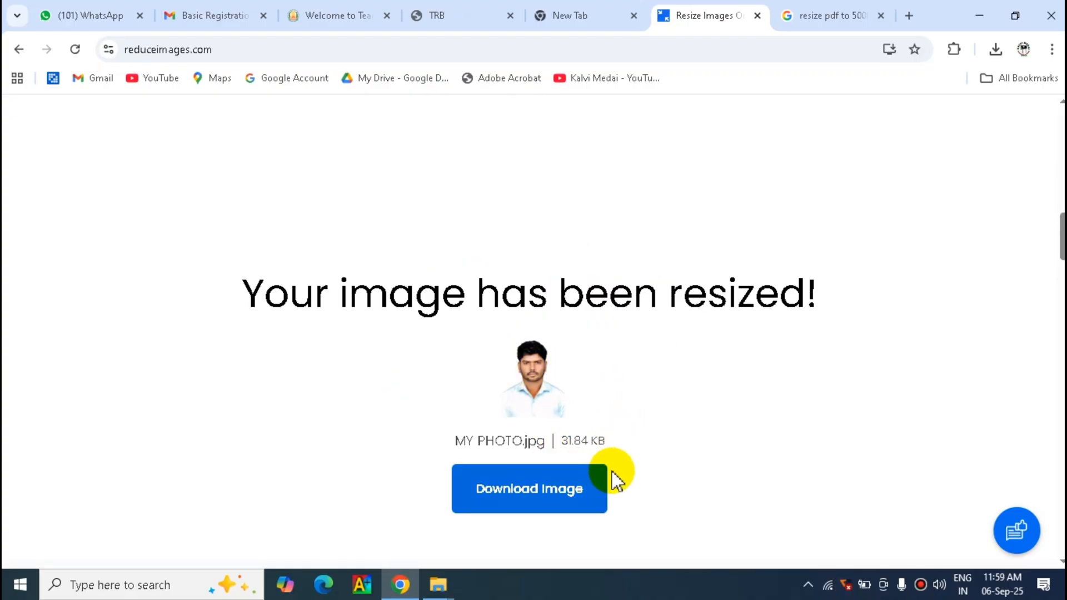
pyautogui.click(545, 492)
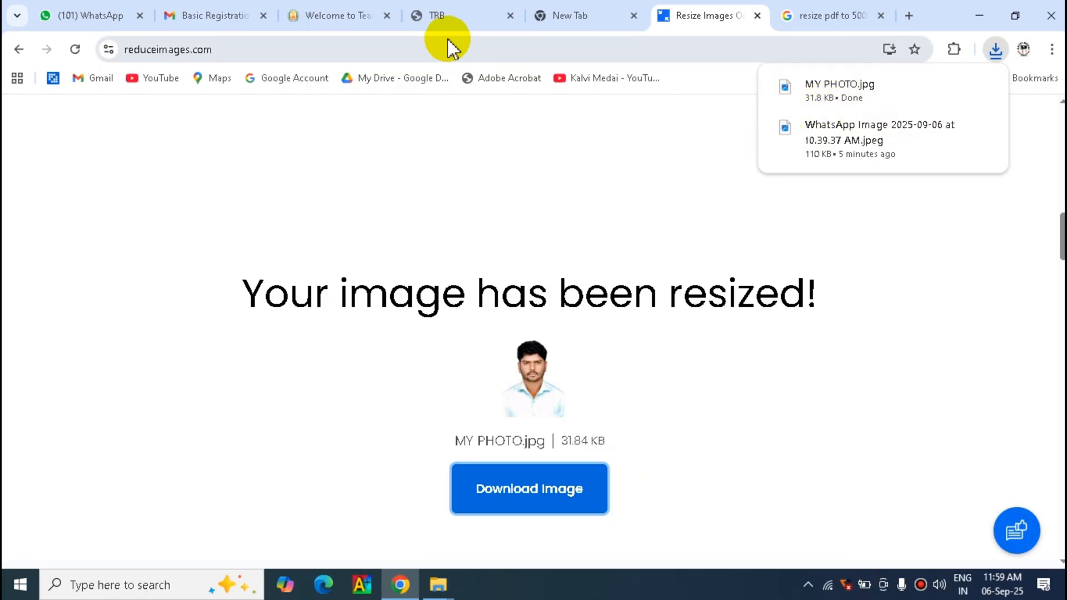
# Step: Return to the TRB application page and upload the resized MY PHOTO.jpg as the applicant's photo
pyautogui.click(451, 18)
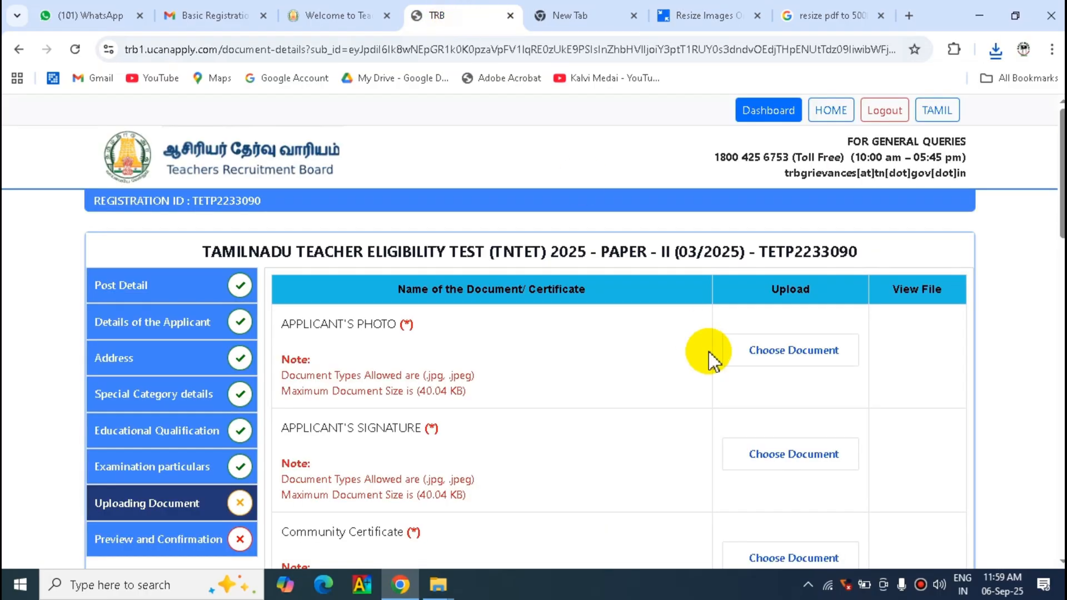
pyautogui.click(798, 350)
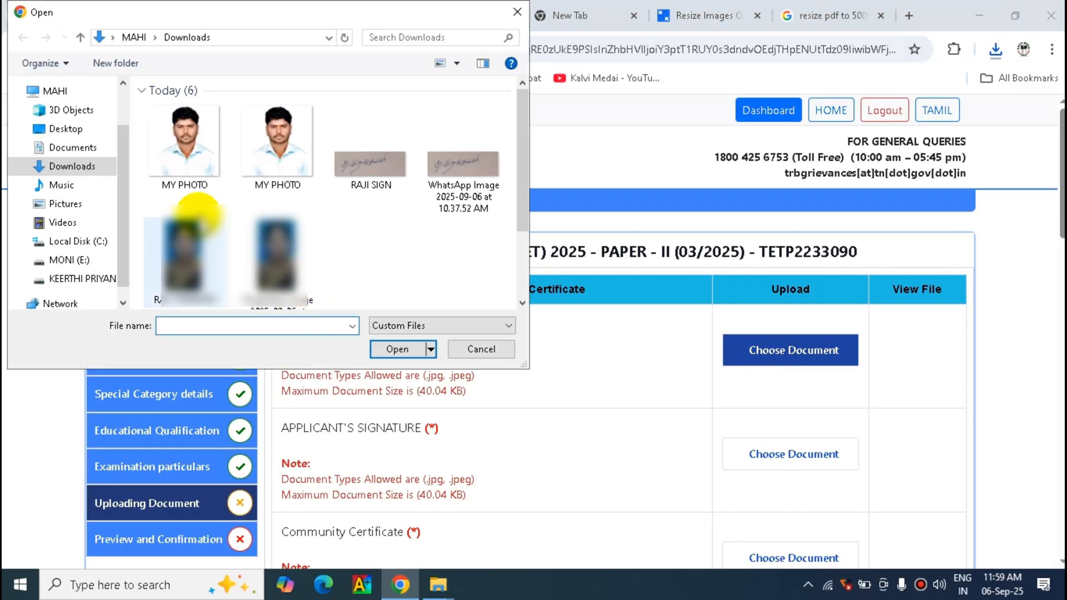
pyautogui.click(191, 131)
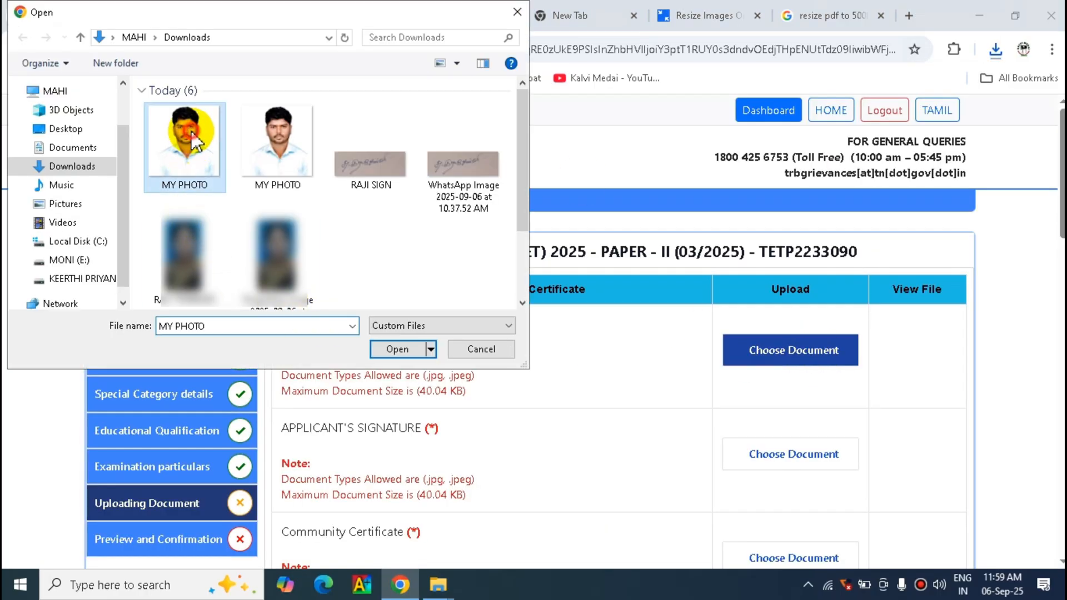
pyautogui.click(387, 349)
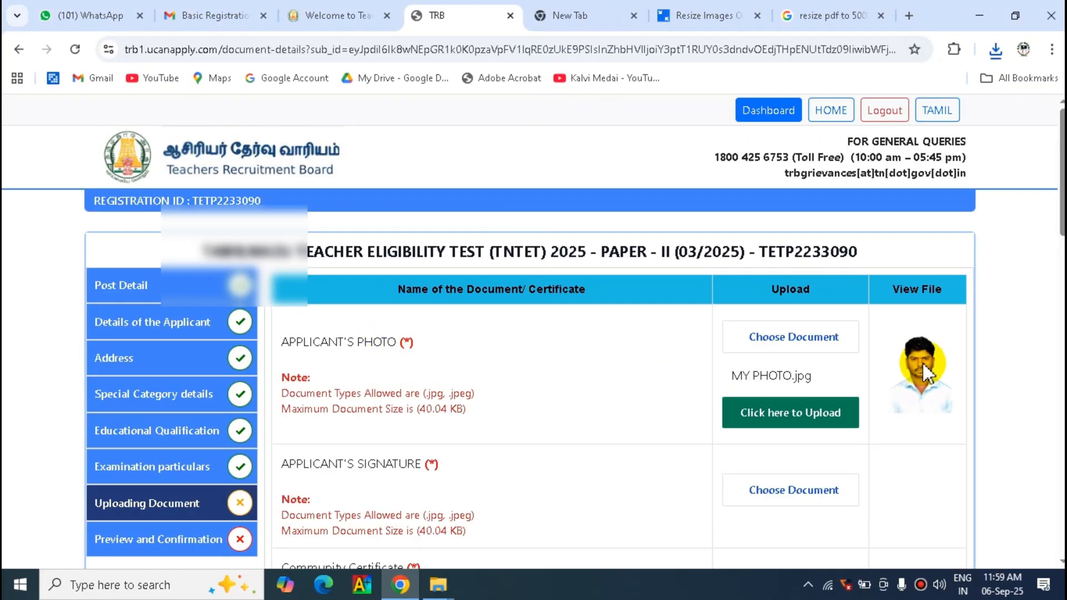
pyautogui.click(774, 414)
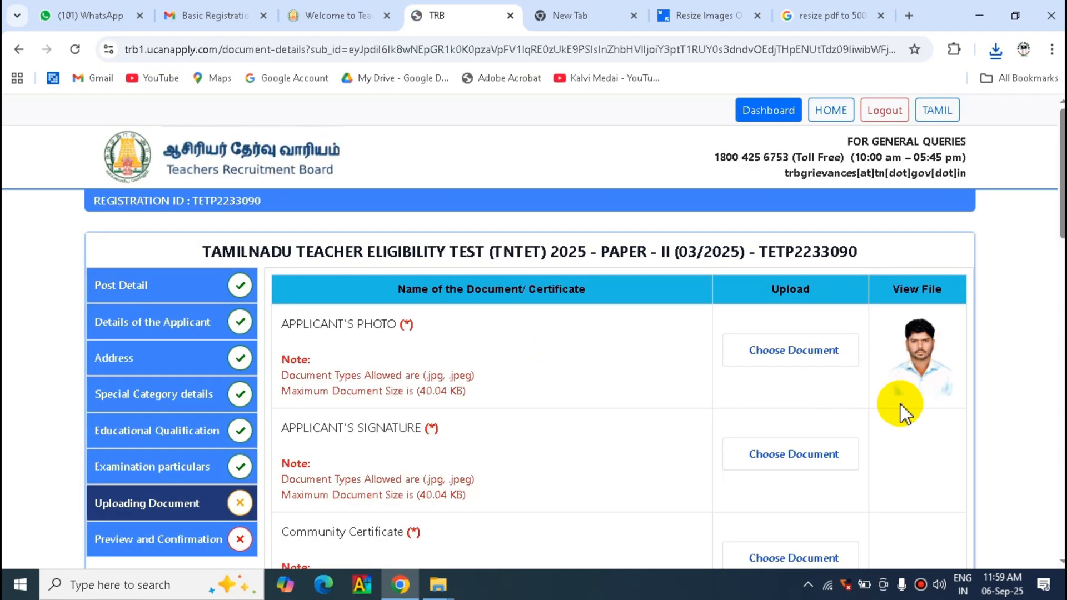
# Step: Upload the JPEG with SIGN in its file name from Downloads as the applicant's signature
pyautogui.click(794, 458)
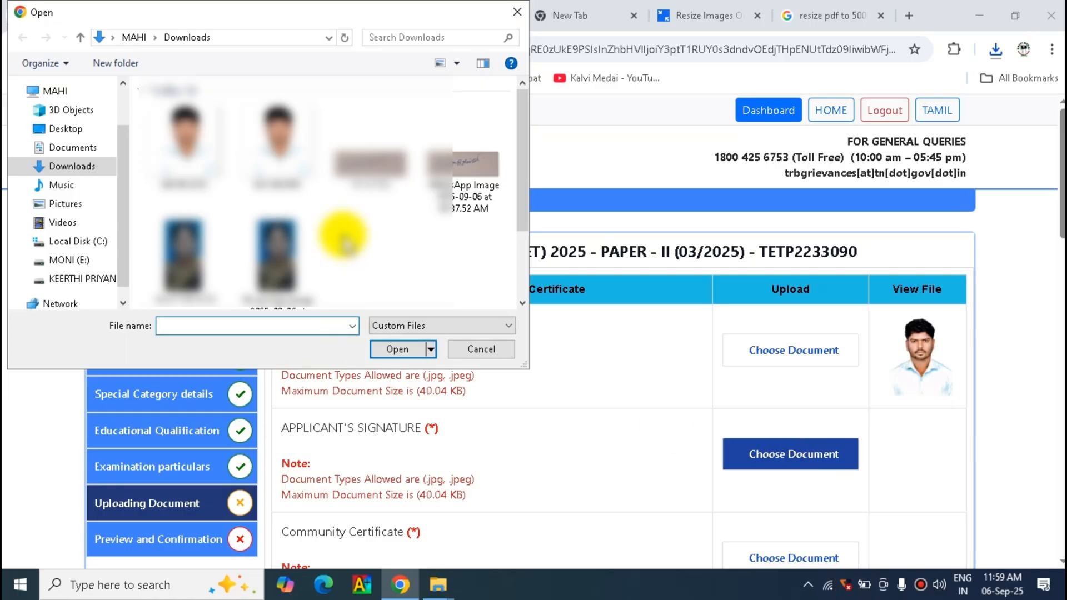
pyautogui.click(369, 166)
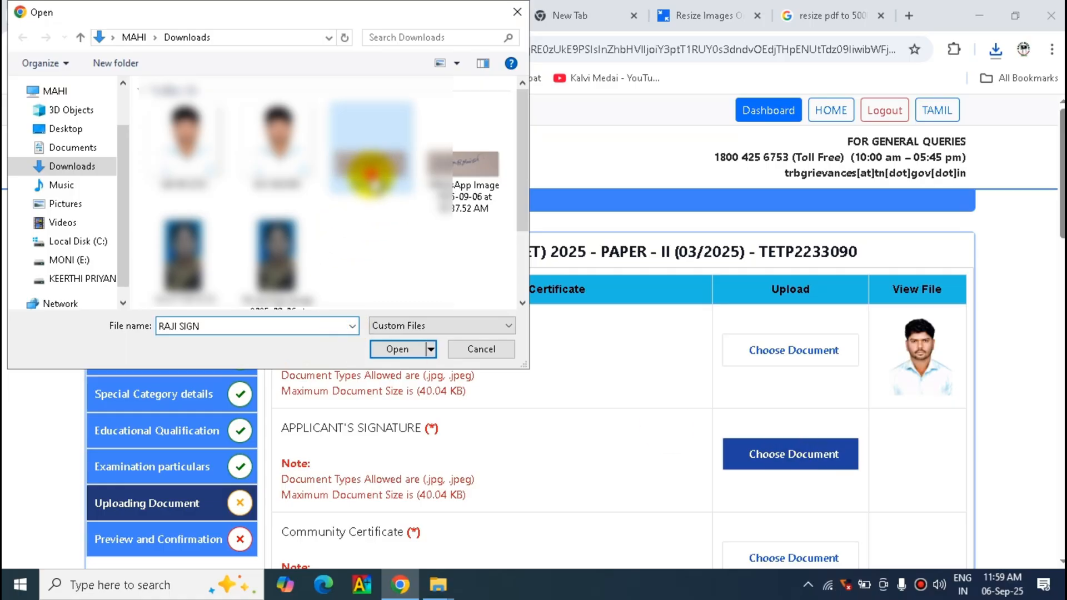
pyautogui.click(410, 350)
pyautogui.click(788, 525)
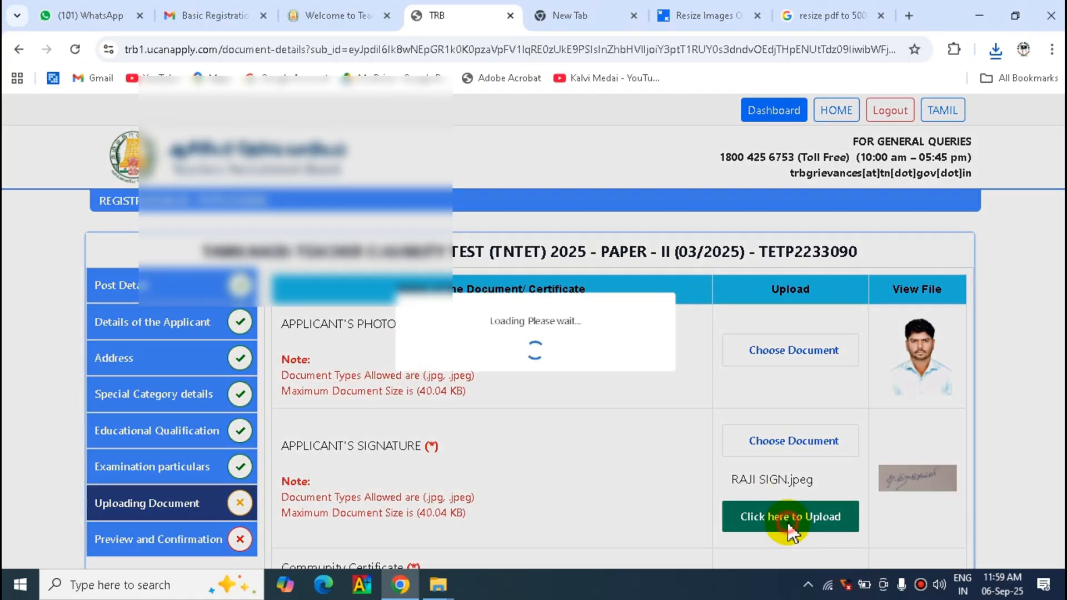
# Step: Upload RJ COM.pdf from the Downloads folder as the Community Certificate
pyautogui.scroll(-3, 826, 327)
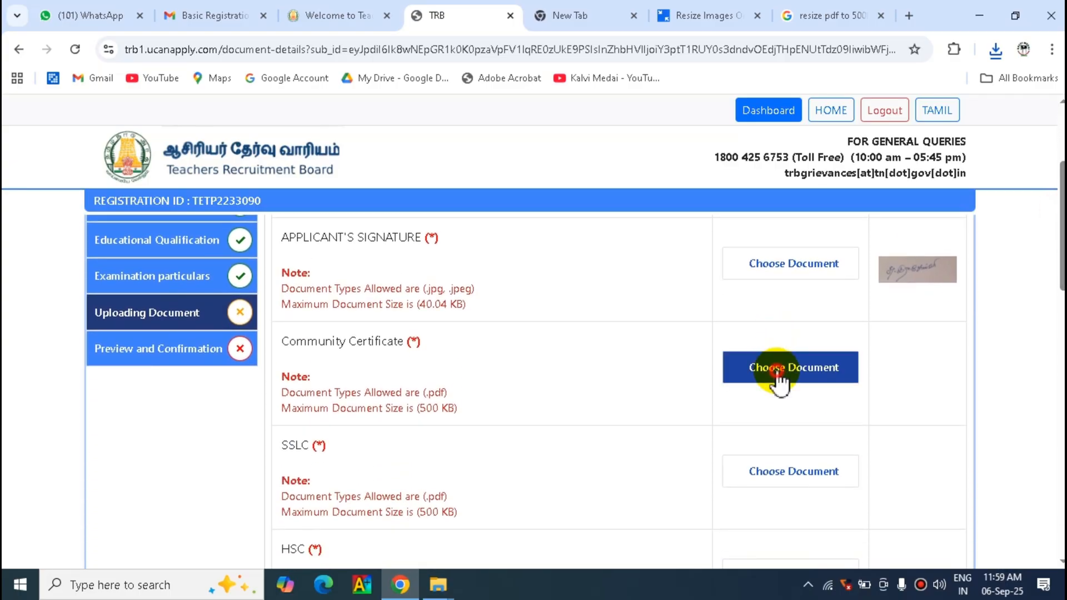
pyautogui.click(778, 382)
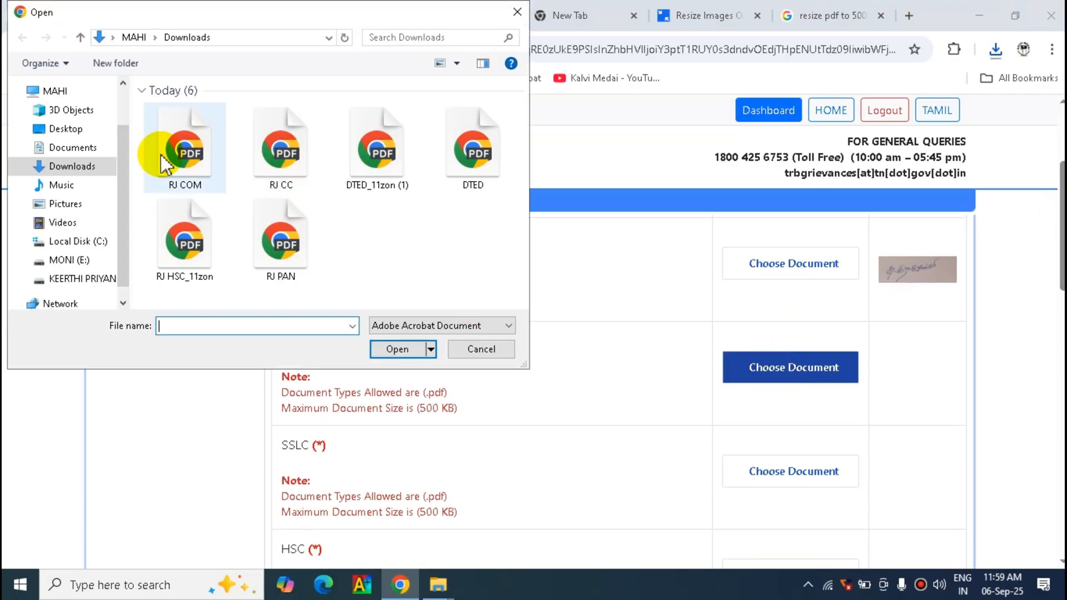
pyautogui.click(165, 164)
pyautogui.click(396, 349)
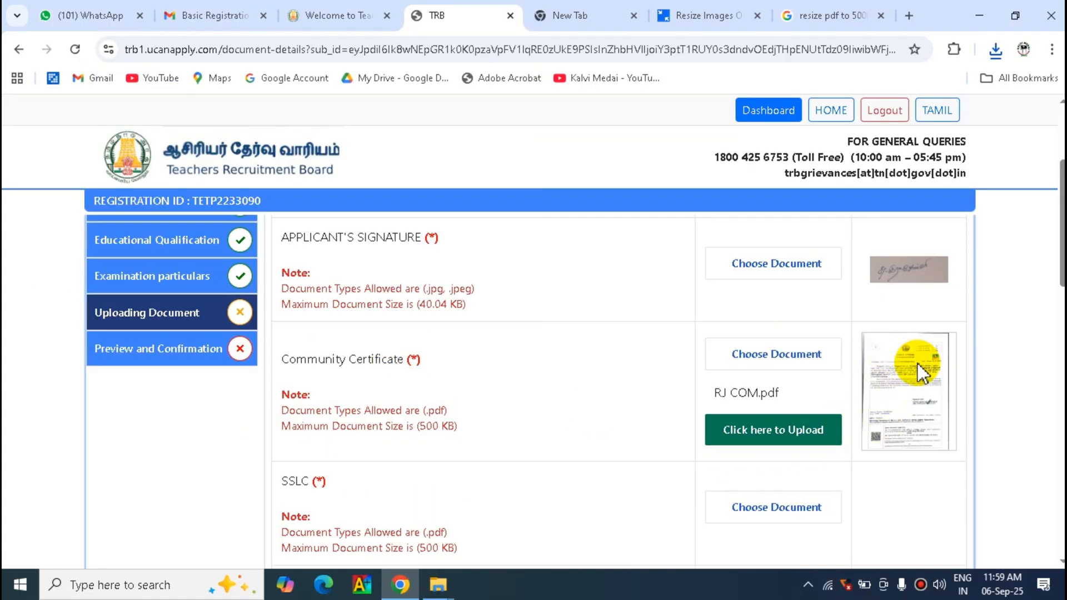
pyautogui.click(778, 430)
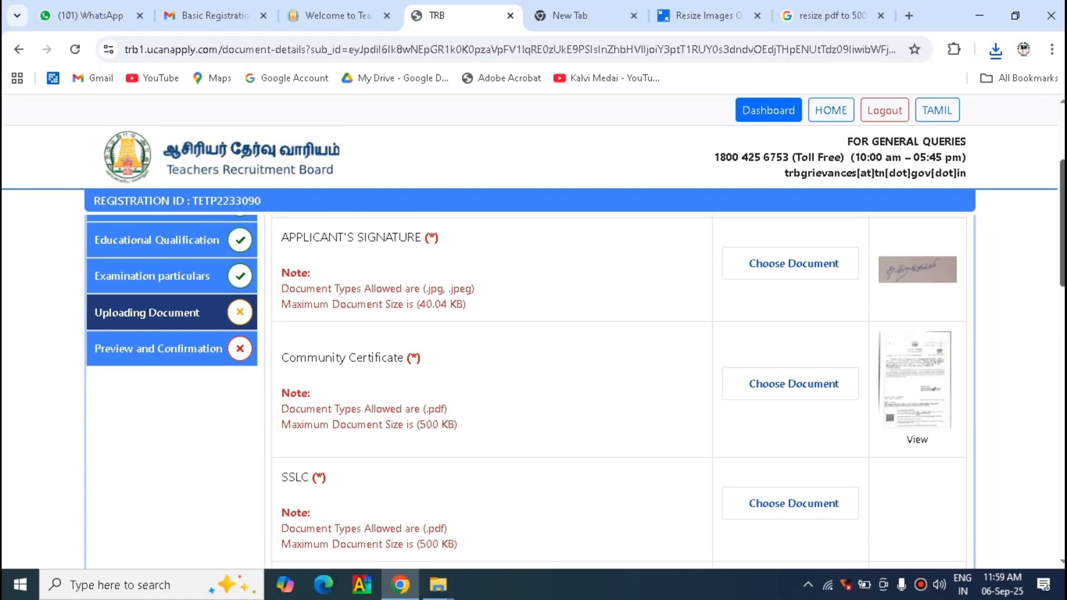
# Step: Upload the RJ COM PDF from the Downloads folder as the SSLC document
pyautogui.scroll(-3, 1063, 278)
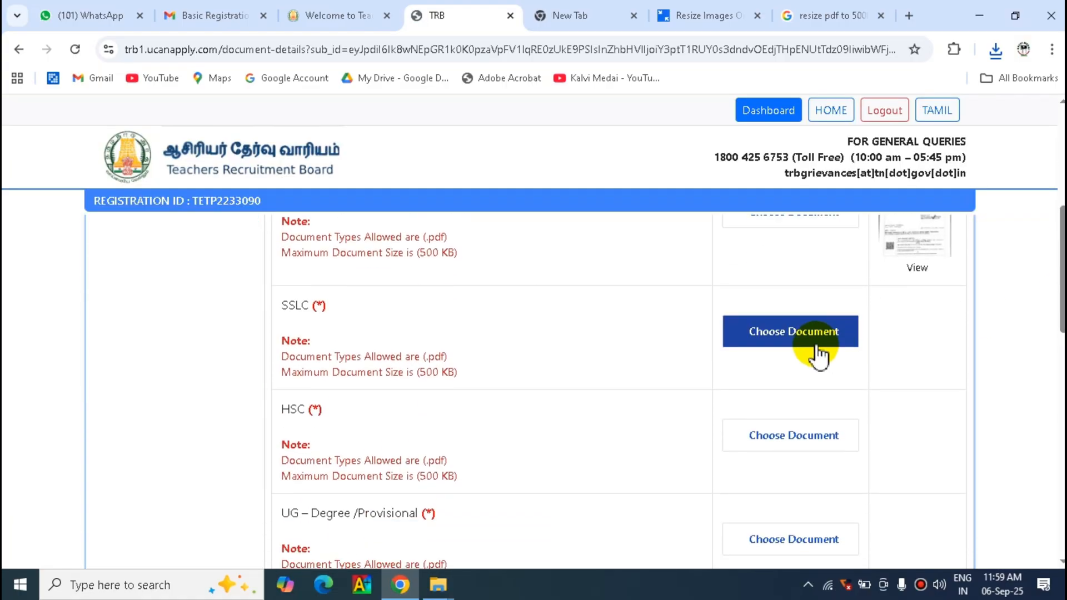
pyautogui.click(787, 345)
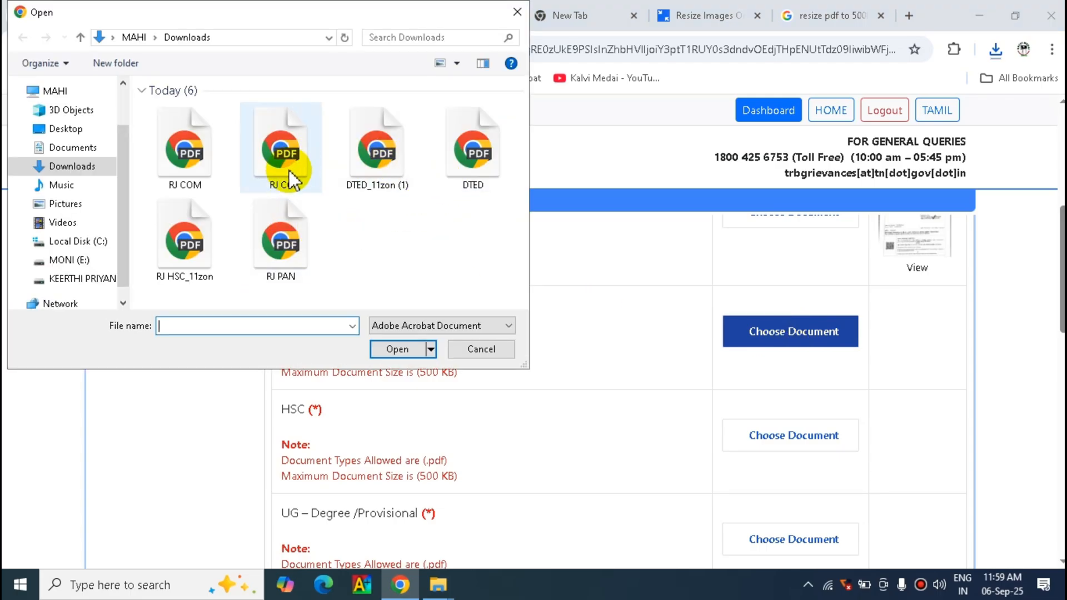
pyautogui.click(183, 163)
pyautogui.click(393, 348)
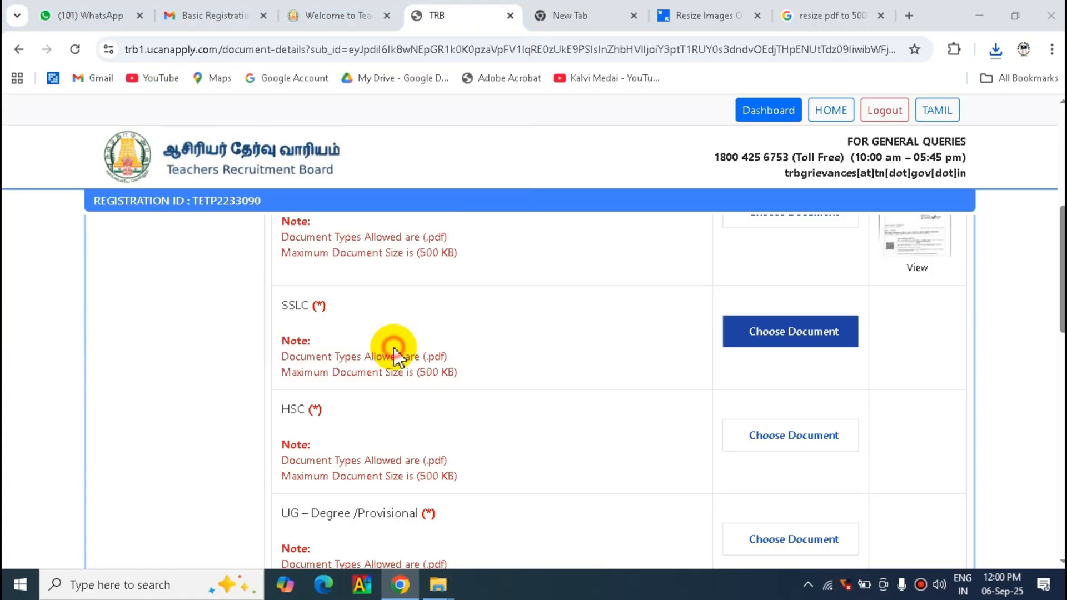
pyautogui.click(783, 397)
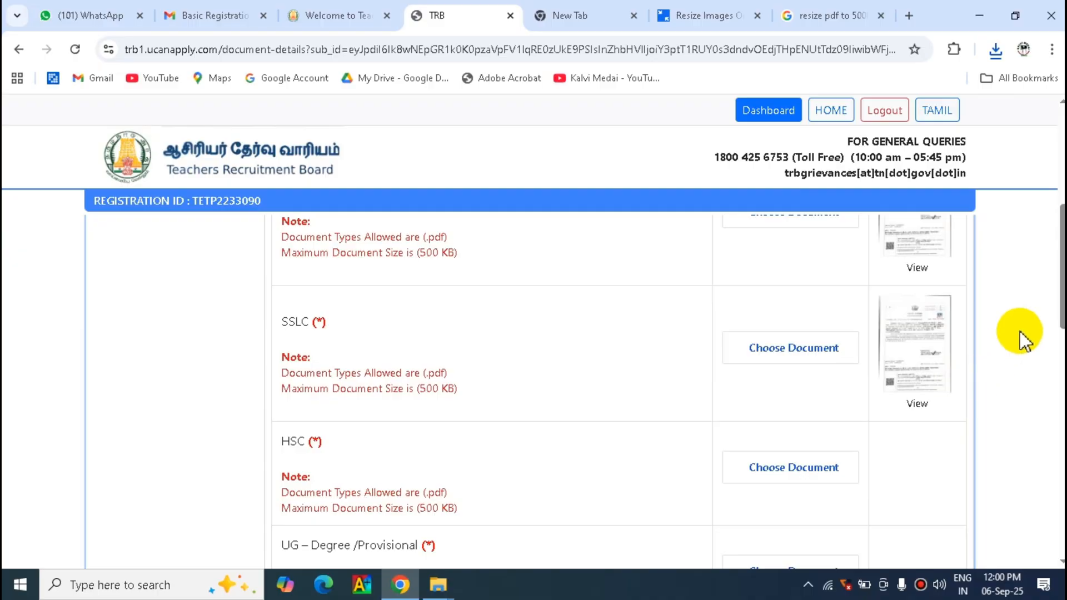
# Step: Try to attach the DTED PDF from the Downloads folder as the HSC document
pyautogui.scroll(-1, 667, 386)
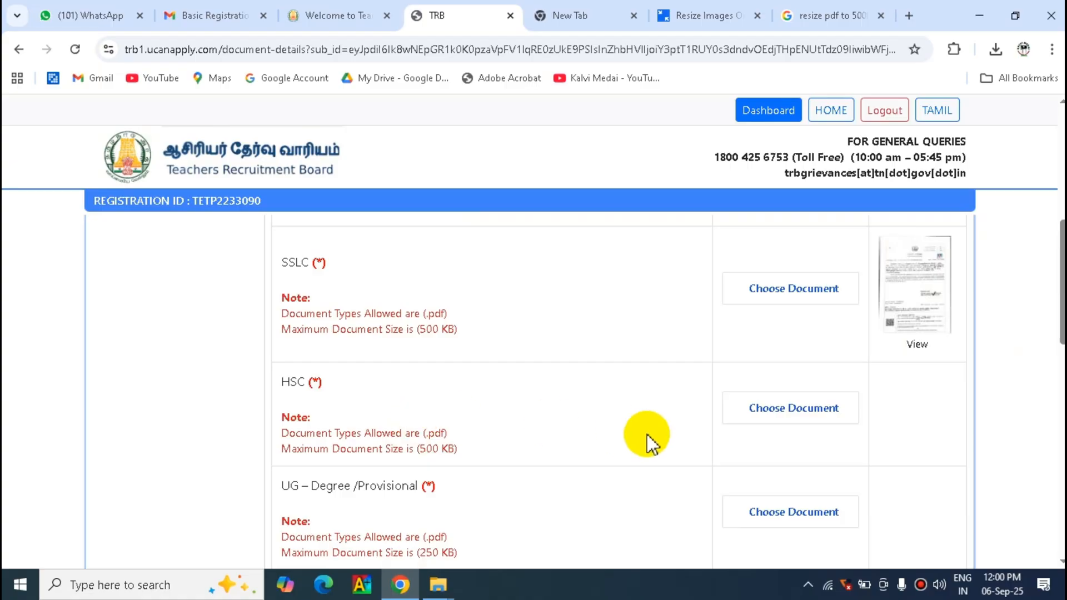
pyautogui.click(782, 414)
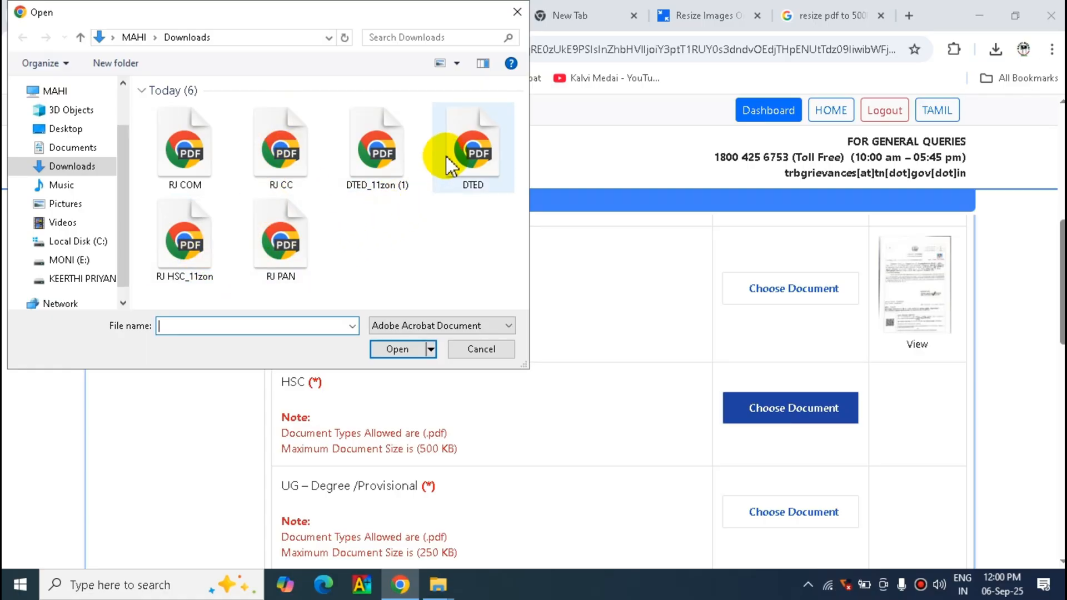
pyautogui.click(475, 161)
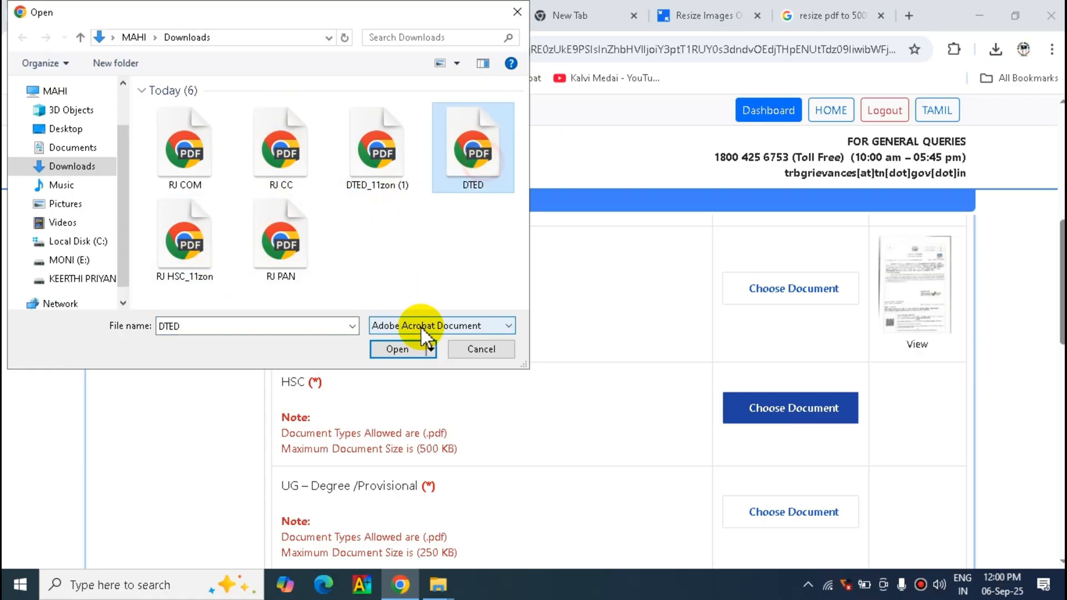
pyautogui.click(401, 352)
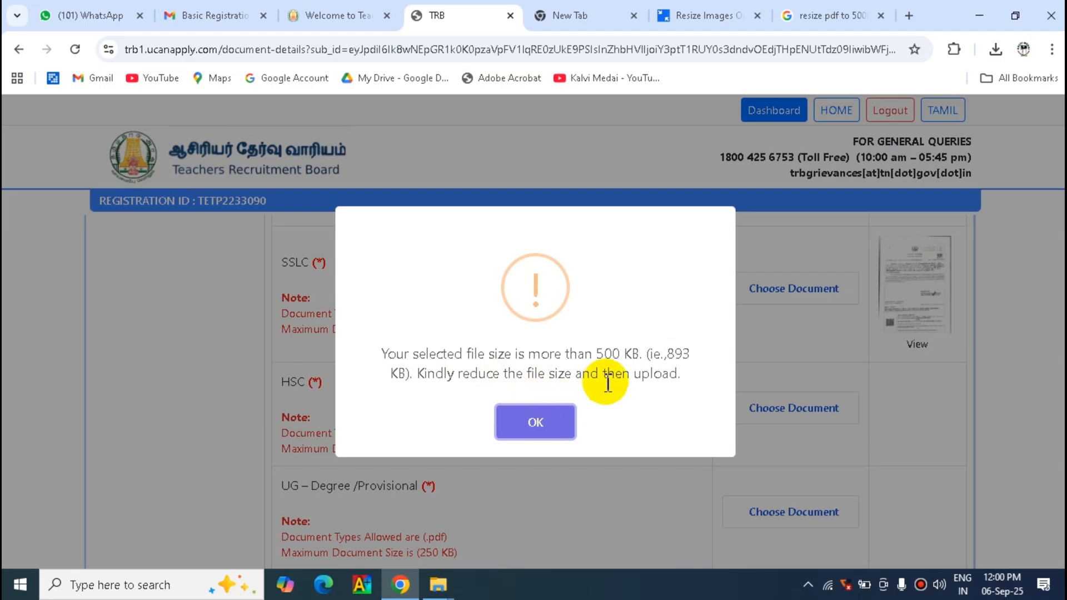
# Step: Compress the DTED PDF from Downloads with the 11zon resize-to-500KB tool and download the reduced file
pyautogui.click(537, 428)
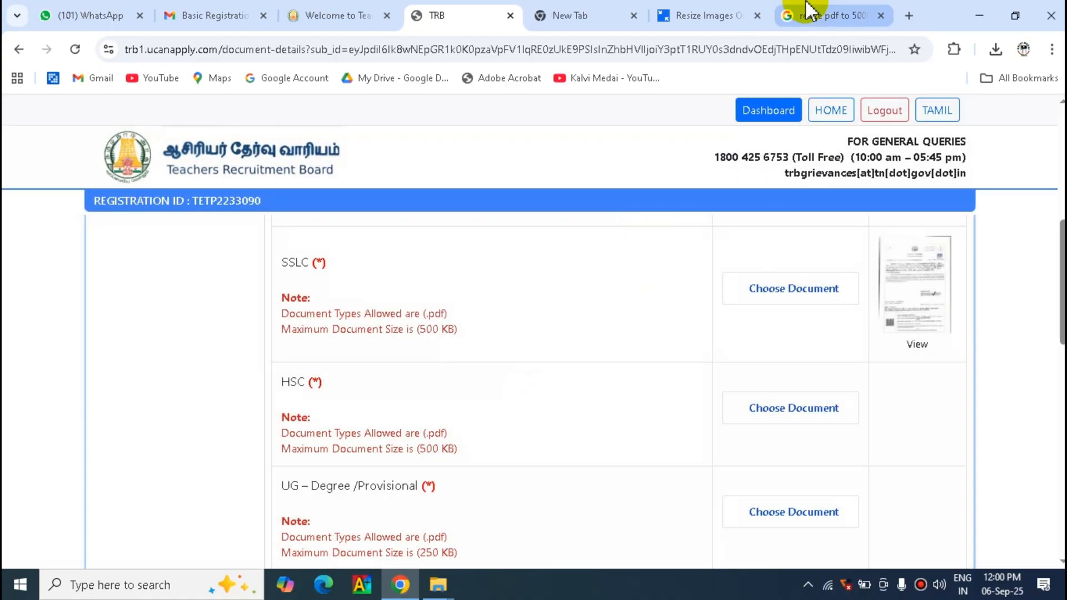
pyautogui.click(810, 23)
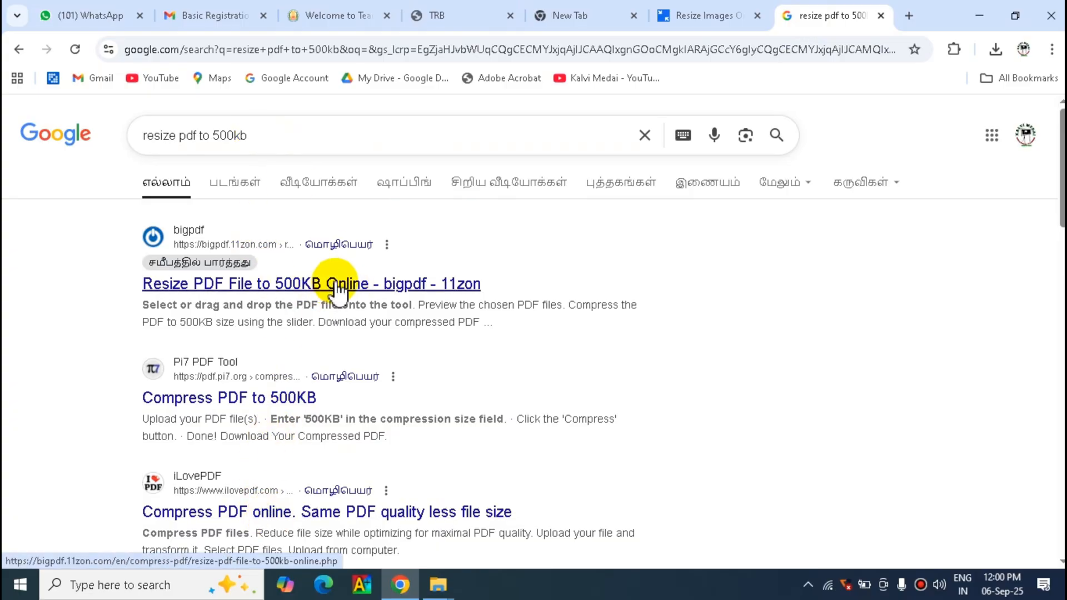
pyautogui.click(295, 284)
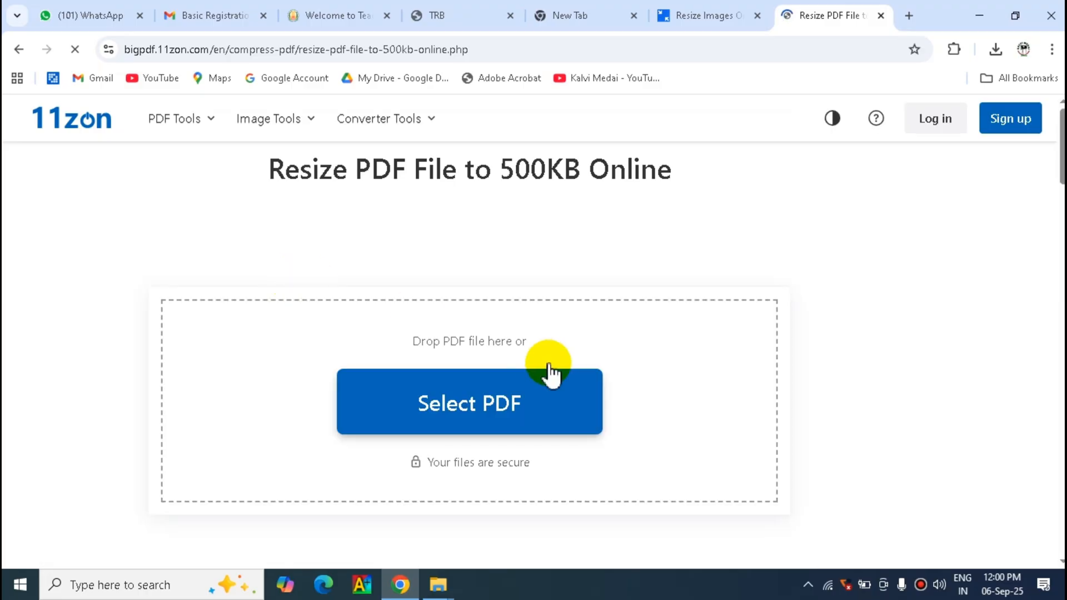
pyautogui.click(472, 404)
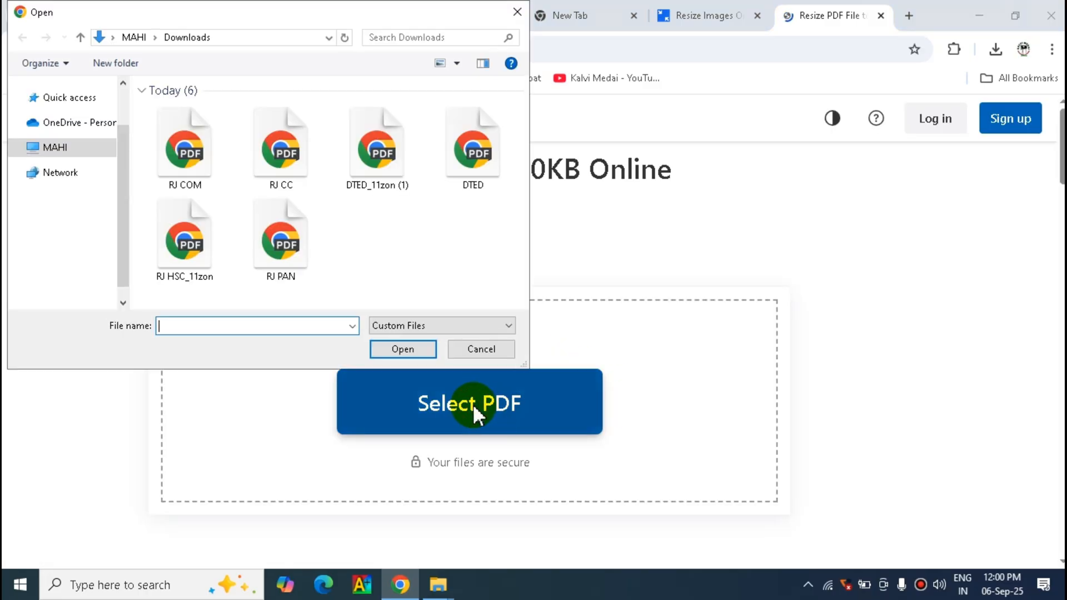
pyautogui.click(490, 163)
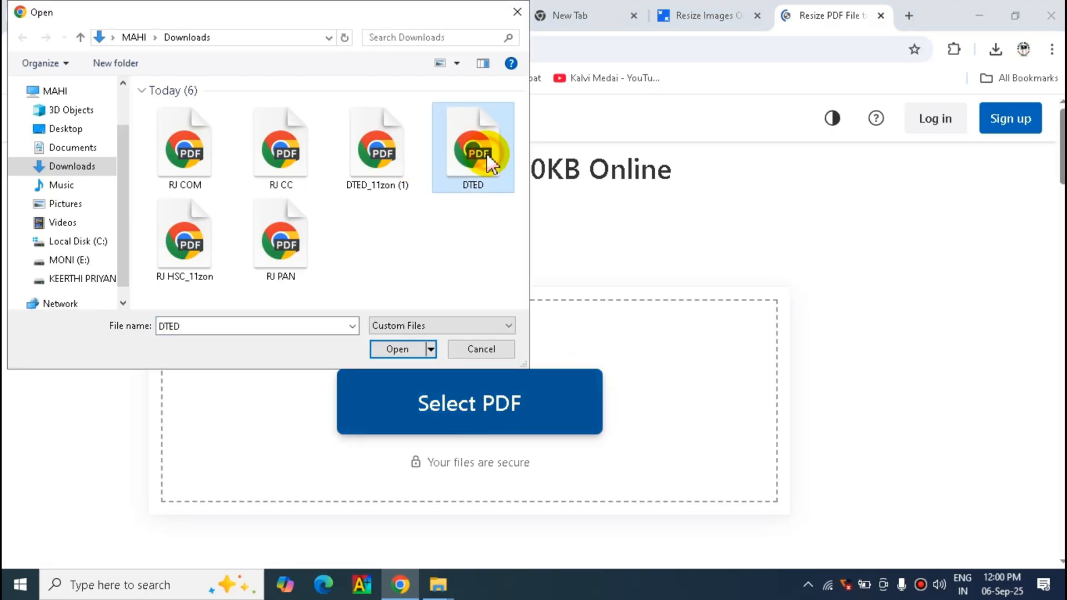
pyautogui.click(396, 349)
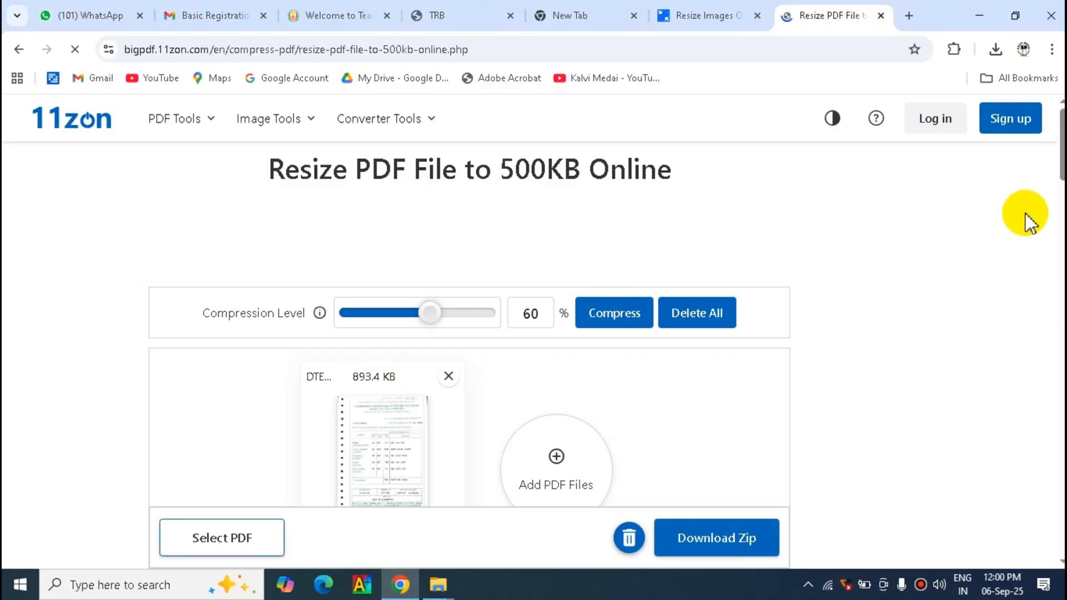
pyautogui.moveTo(1060, 172); pyautogui.dragTo(1058, 194)
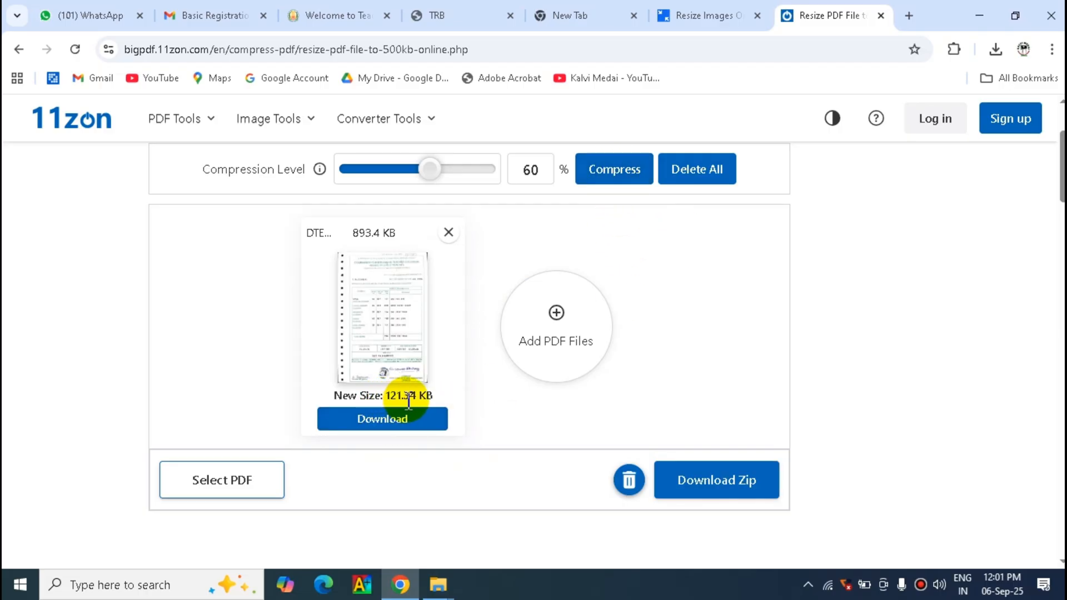
pyautogui.click(408, 428)
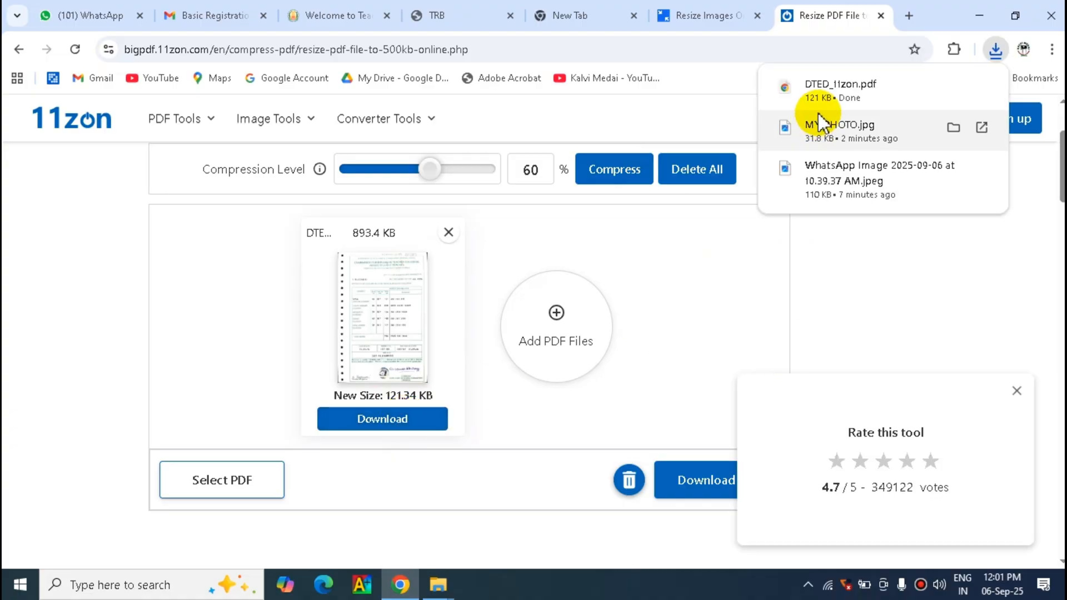
pyautogui.moveTo(336, 108)
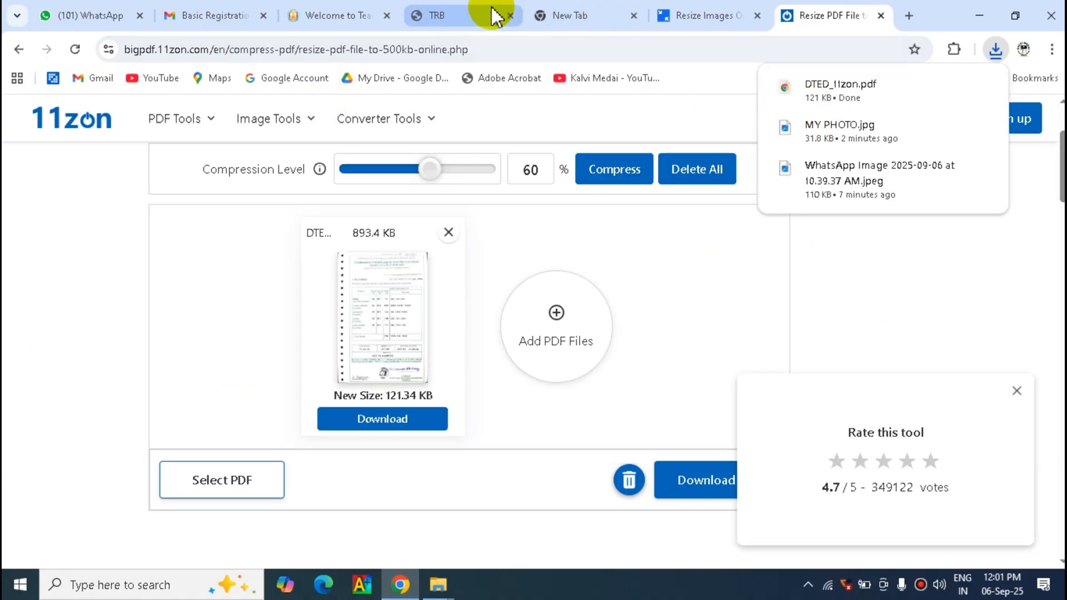
# Step: Upload DTED_11zon.pdf from the Downloads folder as the HSC document in the TRB application
pyautogui.click(472, 19)
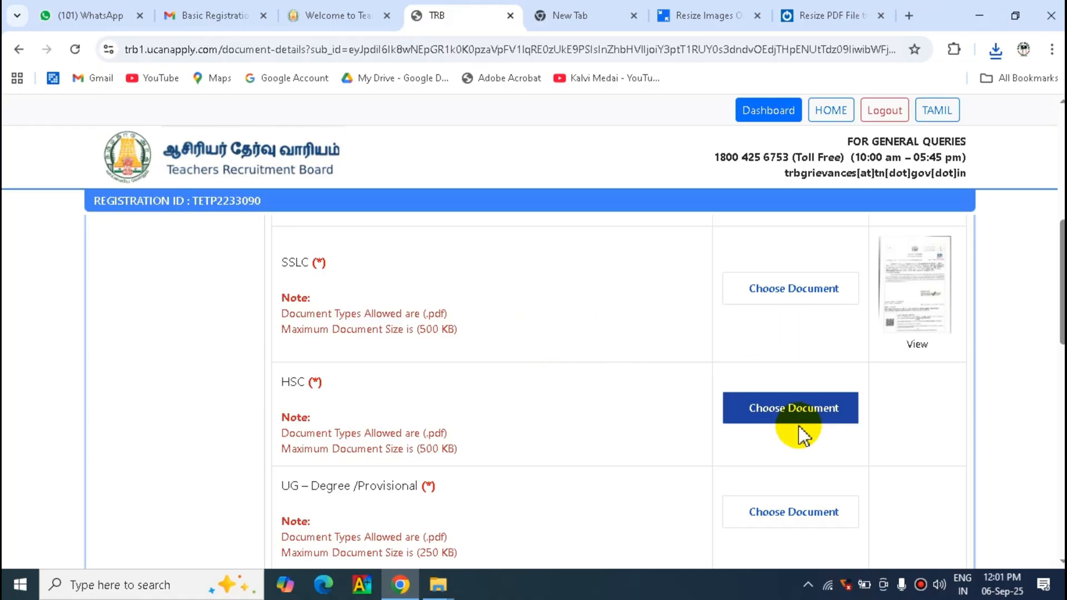
pyautogui.click(789, 412)
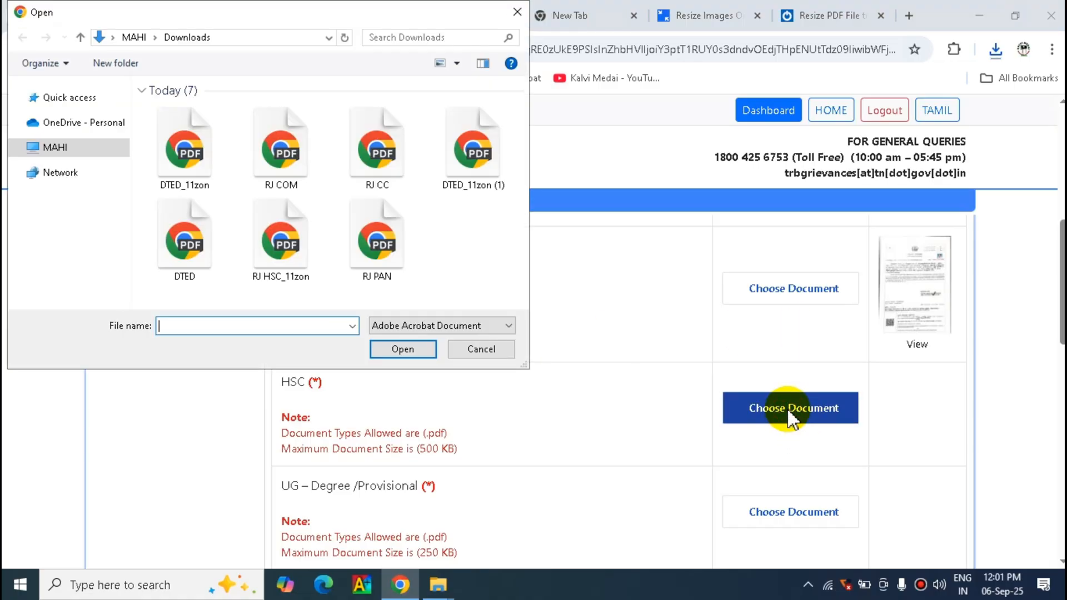
pyautogui.click(179, 157)
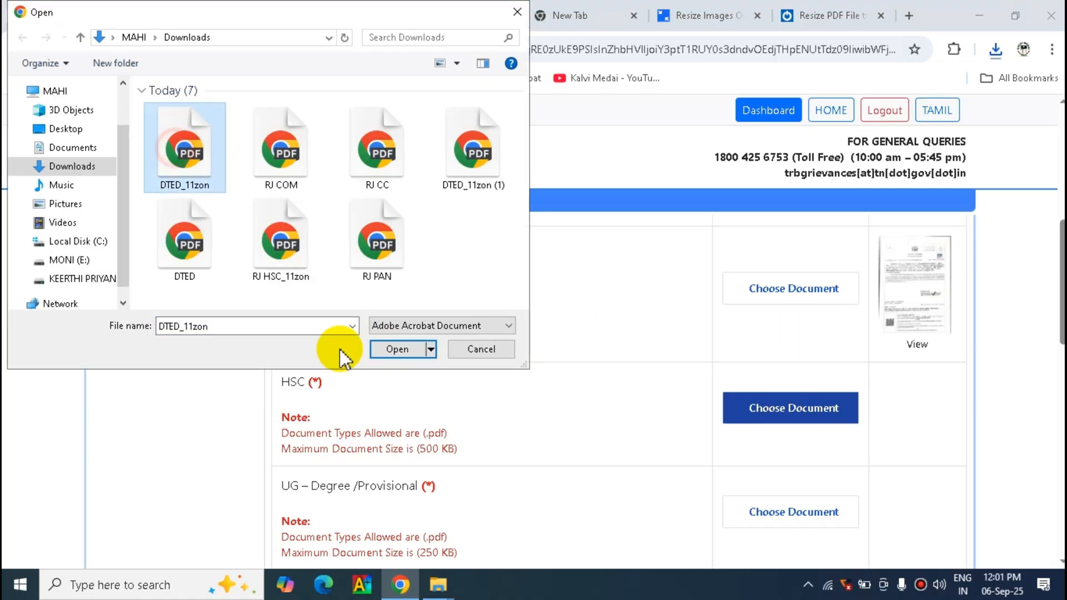
pyautogui.click(397, 350)
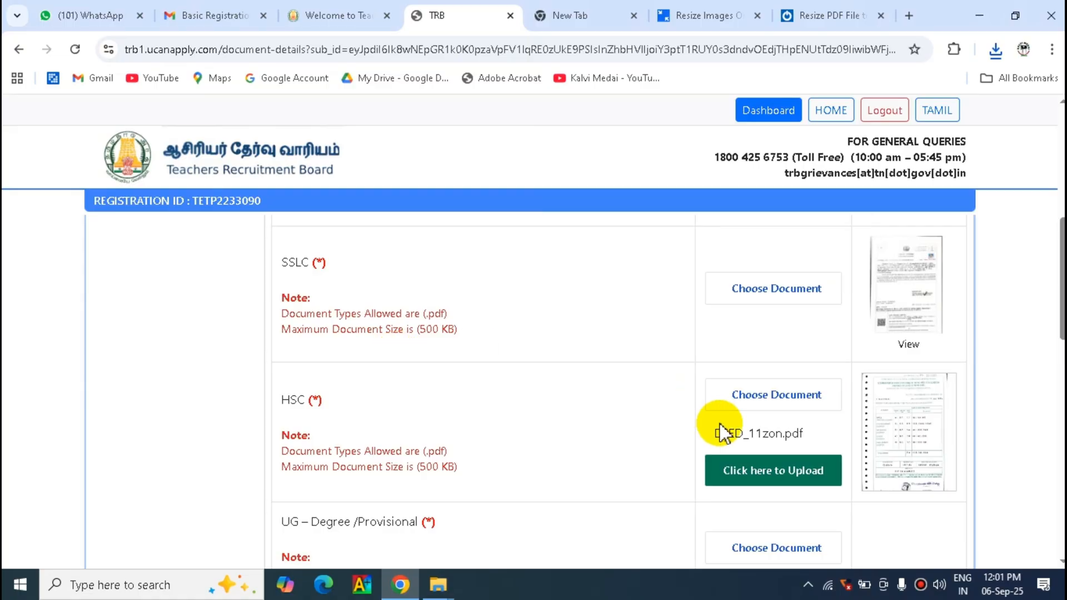
pyautogui.click(803, 469)
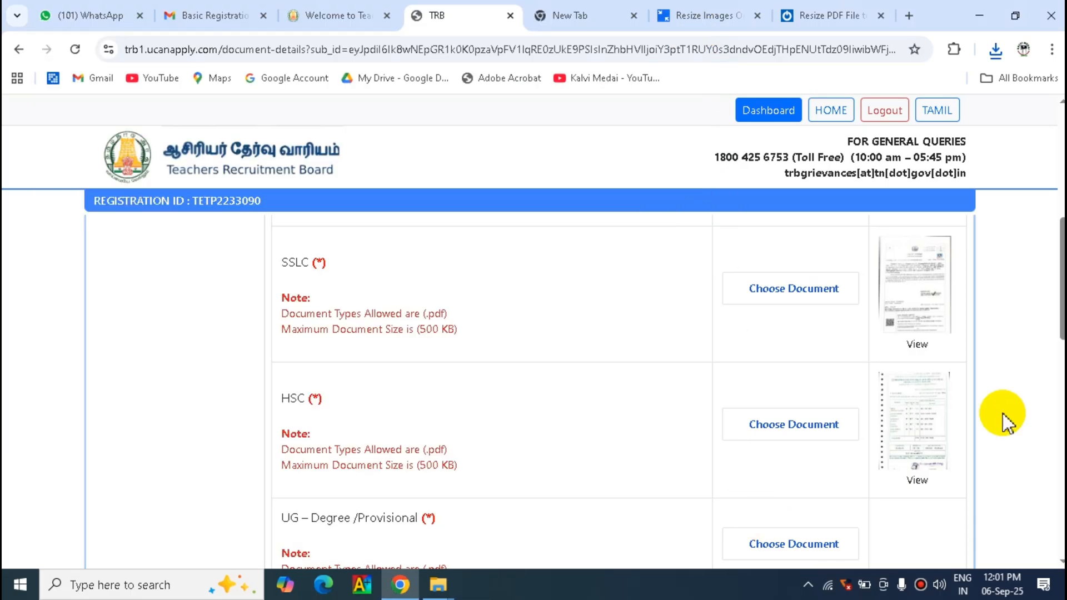
# Step: Review the uploaded files in the document list and view the Latest Character Certificate PDF
pyautogui.moveTo(1060, 325); pyautogui.dragTo(1060, 399)
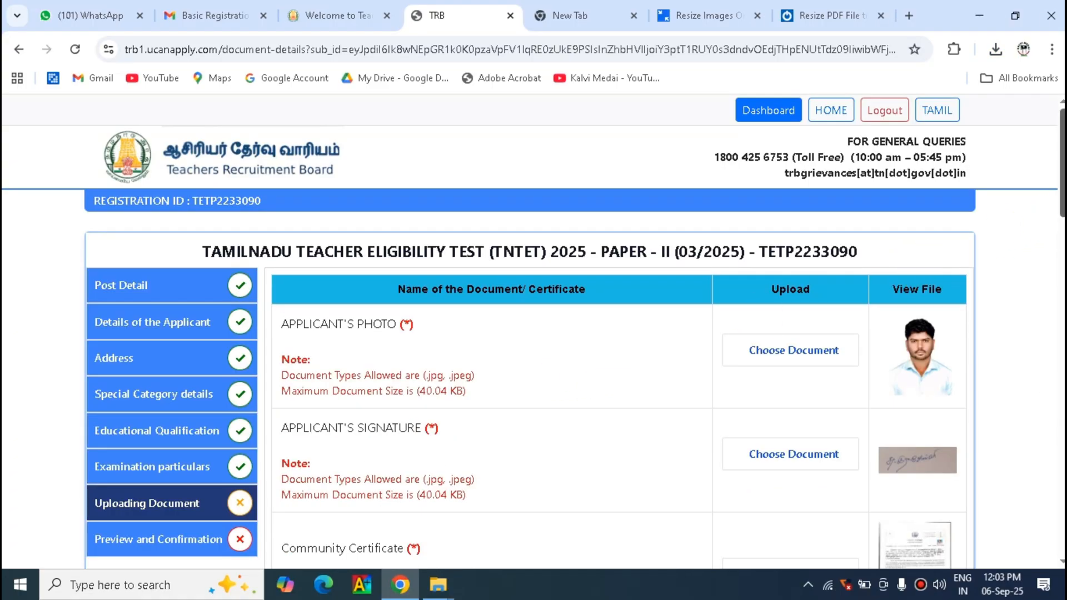
pyautogui.scroll(-2, 907, 292)
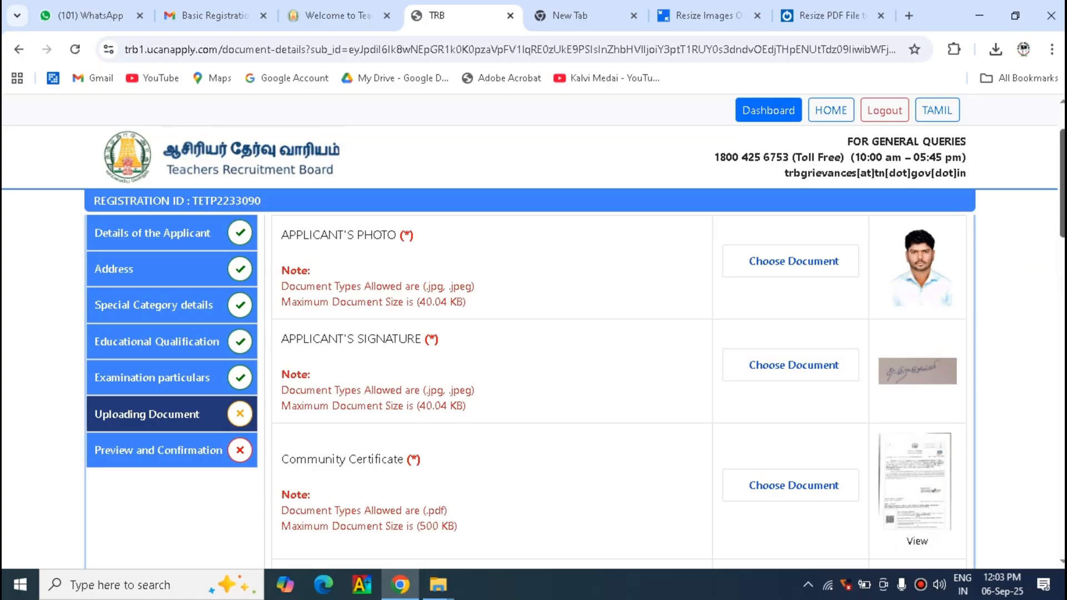
pyautogui.scroll(-5, 907, 293)
pyautogui.scroll(-15, 526, 392)
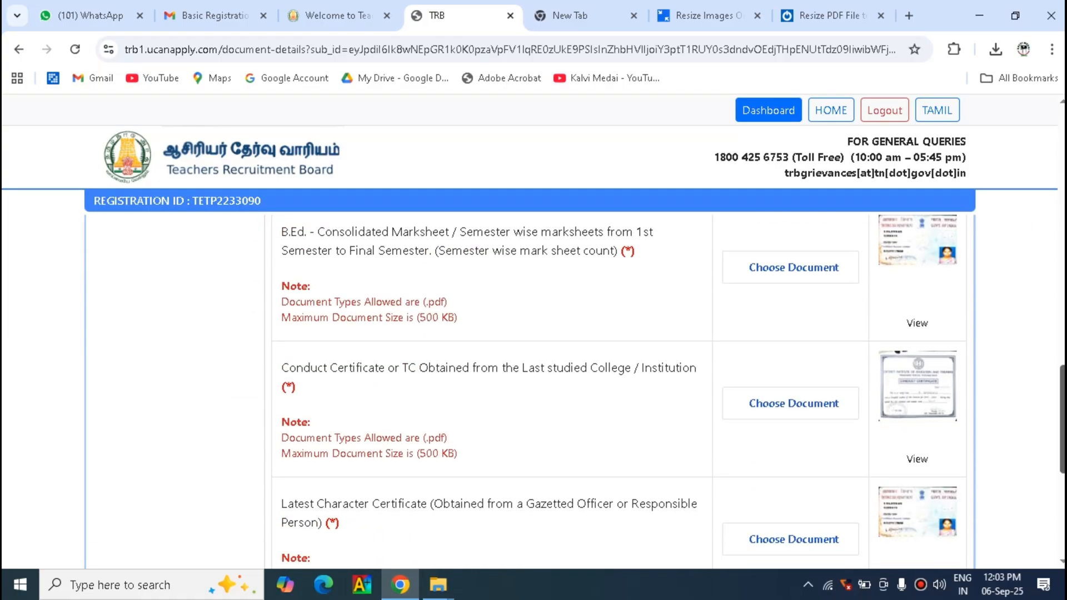
pyautogui.scroll(-2, 556, 389)
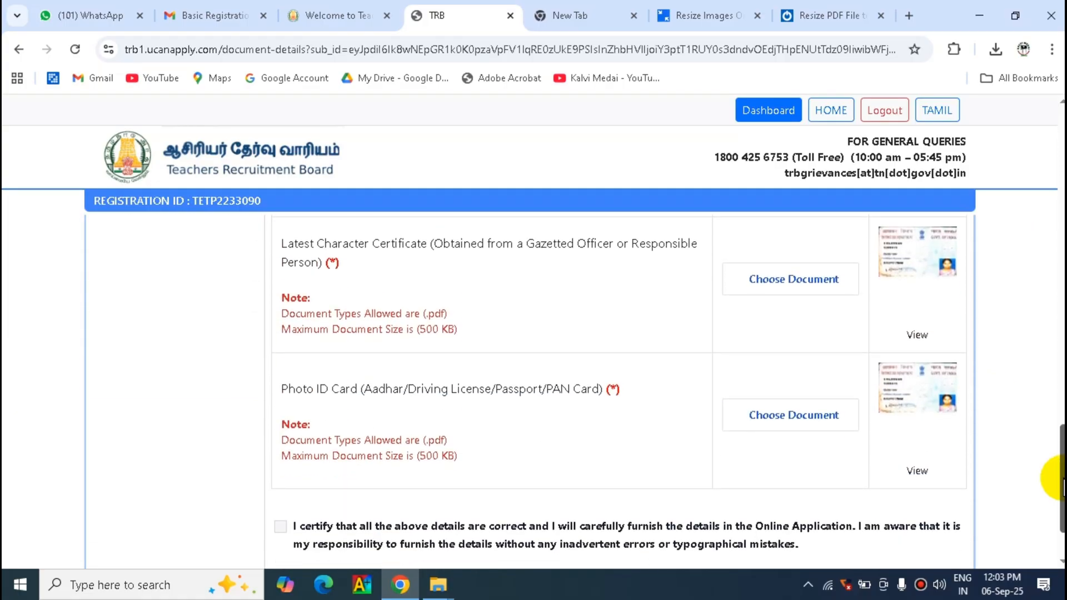
pyautogui.click(916, 336)
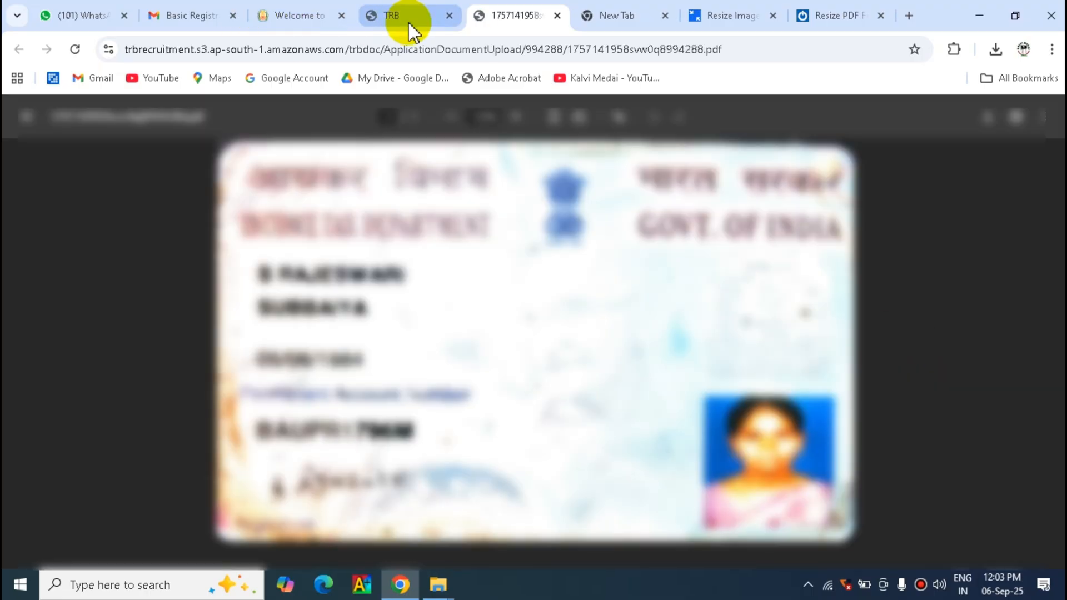
pyautogui.click(405, 20)
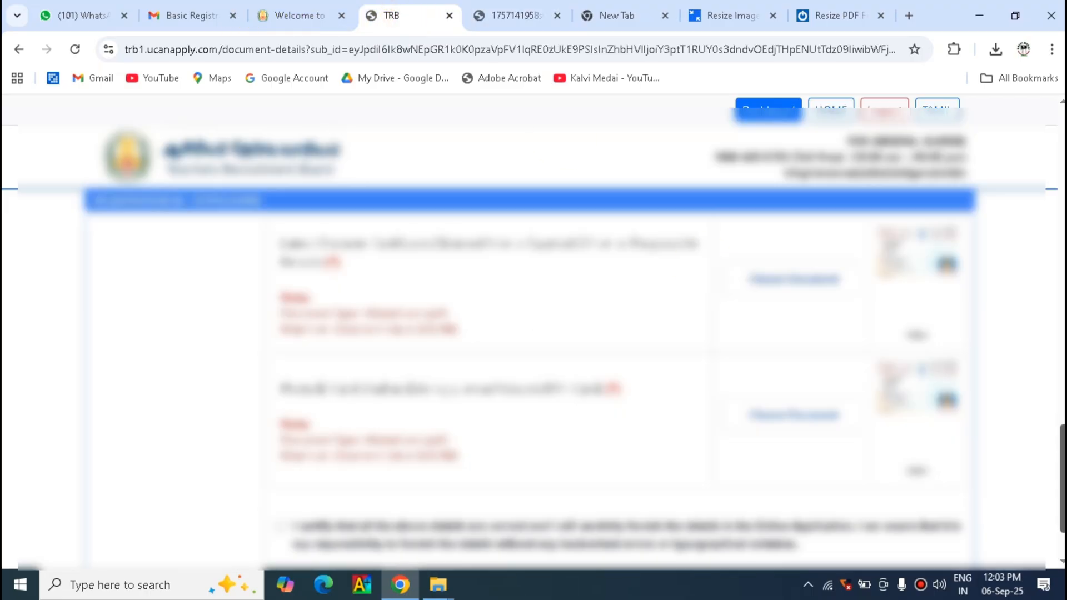
# Step: Certify that all the uploaded details are correct and proceed to the application preview
pyautogui.scroll(-2, 489, 448)
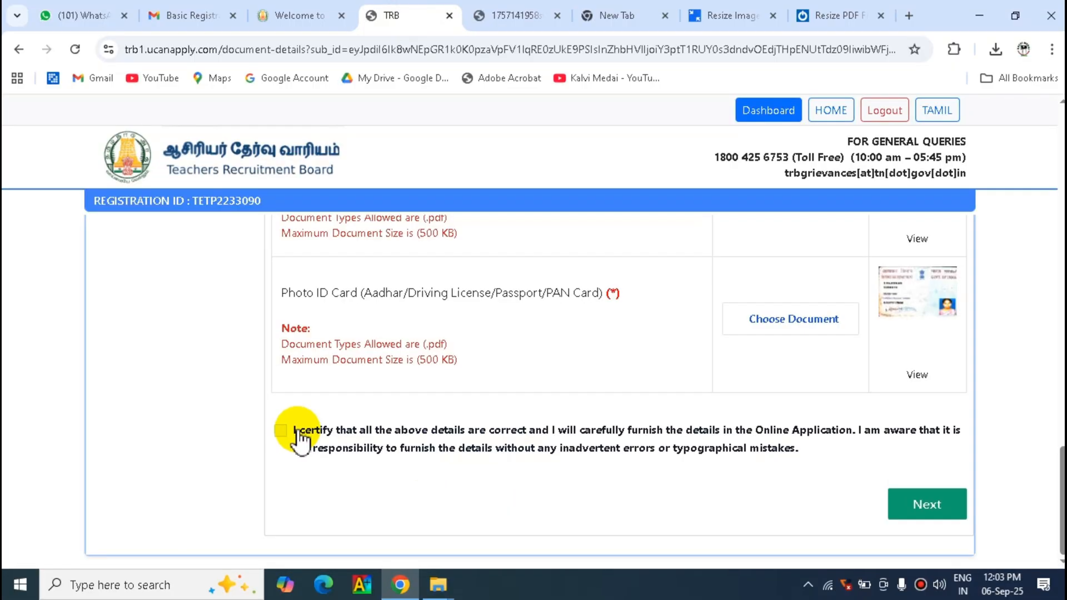
pyautogui.click(282, 432)
pyautogui.click(929, 505)
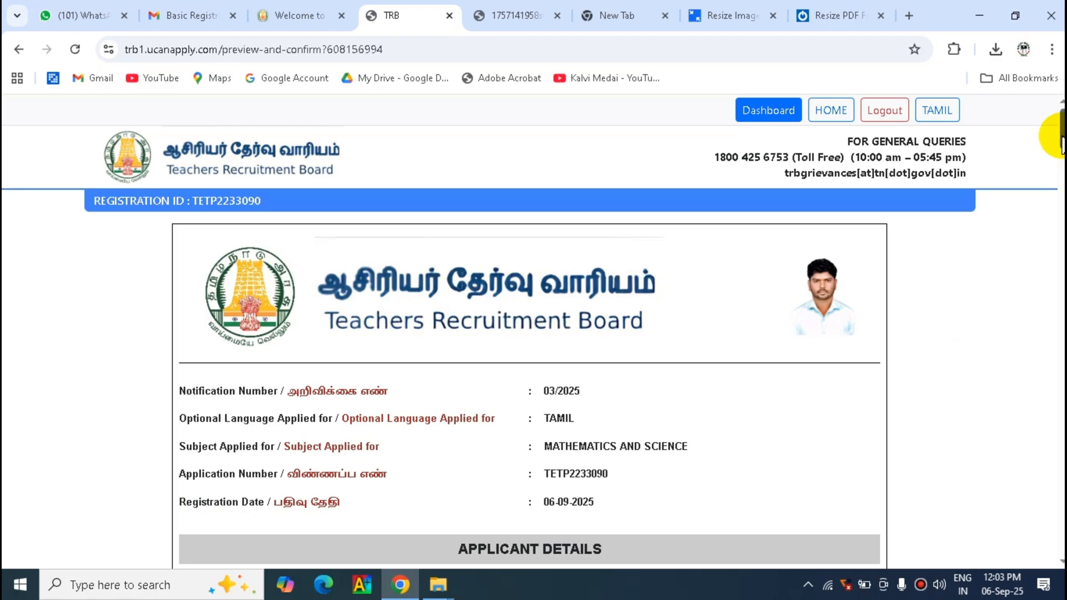
# Step: Examine the application preview, from the applicant details and document upload list to the final declarations
pyautogui.scroll(-15, 1059, 139)
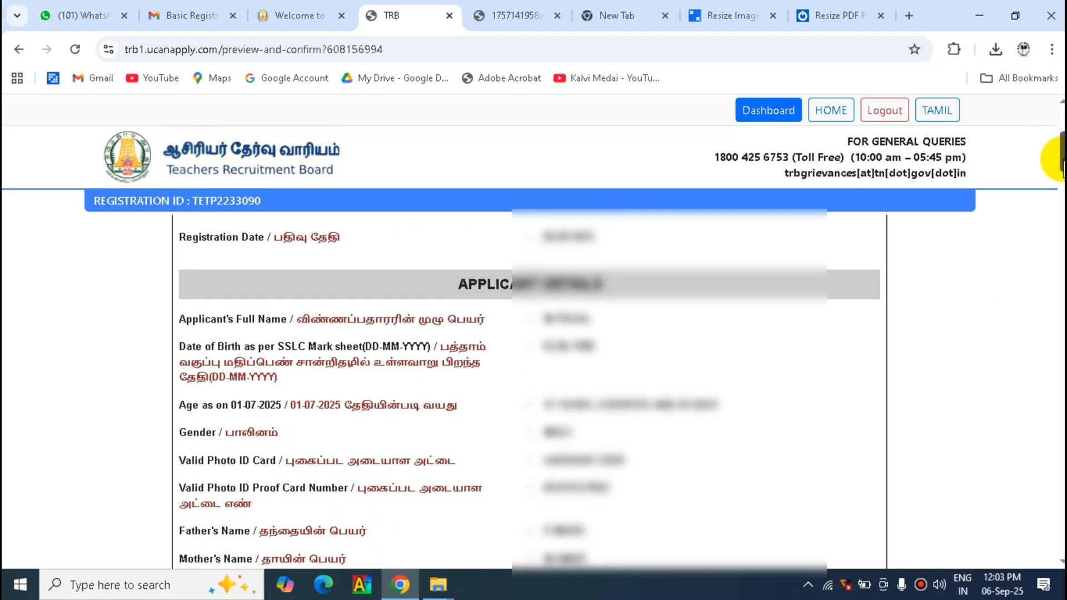
pyautogui.scroll(-15, 528, 389)
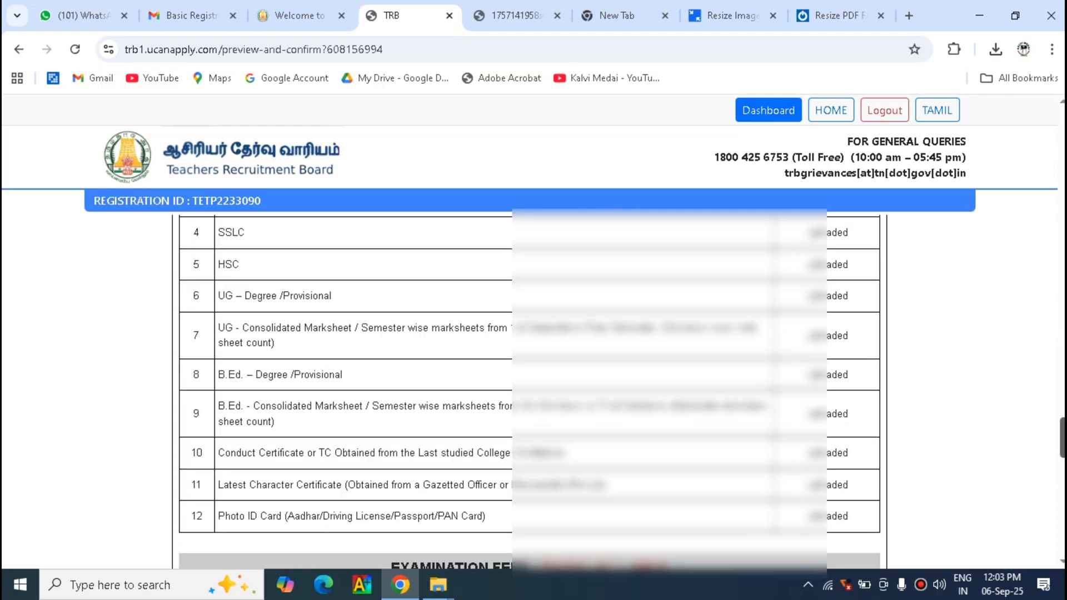
pyautogui.scroll(6, 528, 389)
pyautogui.scroll(3, 861, 318)
pyautogui.scroll(-10, 861, 317)
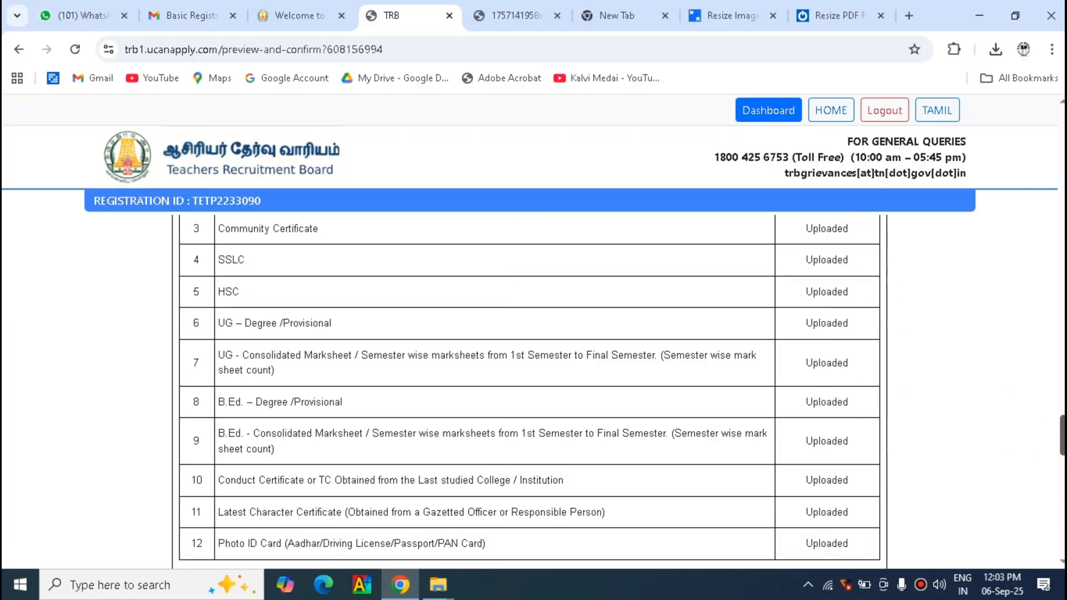
pyautogui.moveTo(1062, 439); pyautogui.dragTo(1063, 542)
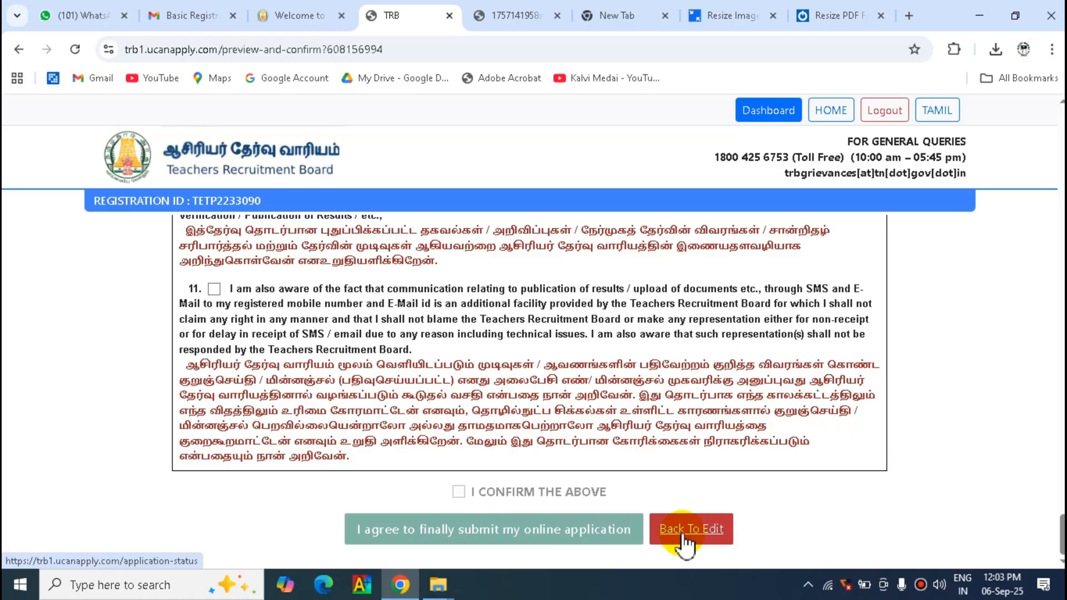
pyautogui.moveTo(1062, 531)
pyautogui.mouseDown()
pyautogui.moveTo(1061, 184)
pyautogui.moveTo(1062, 535)
pyautogui.mouseUp()
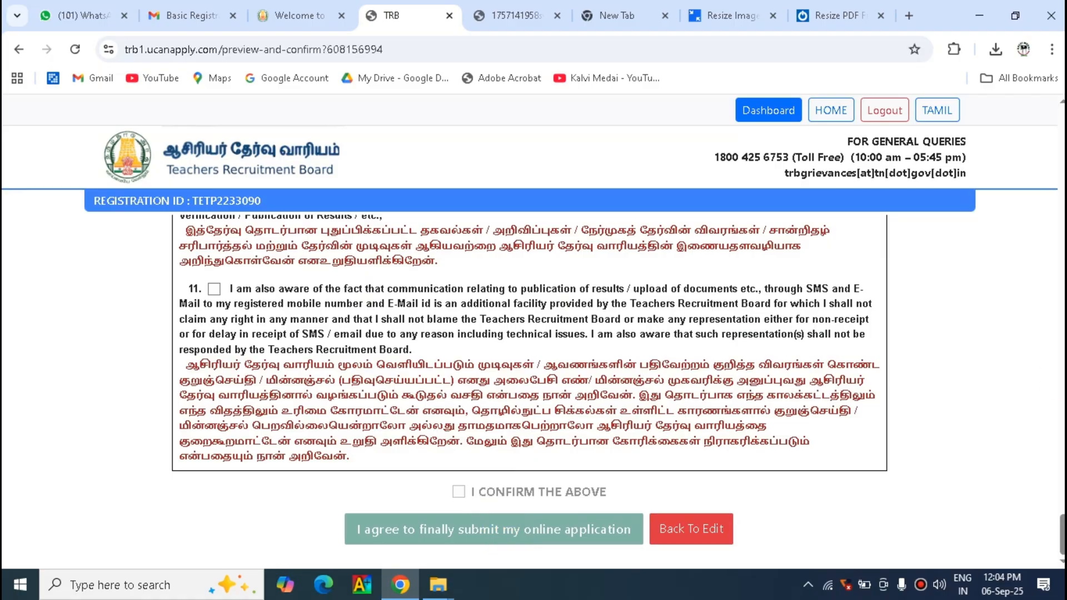
pyautogui.scroll(15, 507, 500)
# Step: Log out of the portal and highlight the user ID in the Basic Registration email in Gmail
pyautogui.click(888, 111)
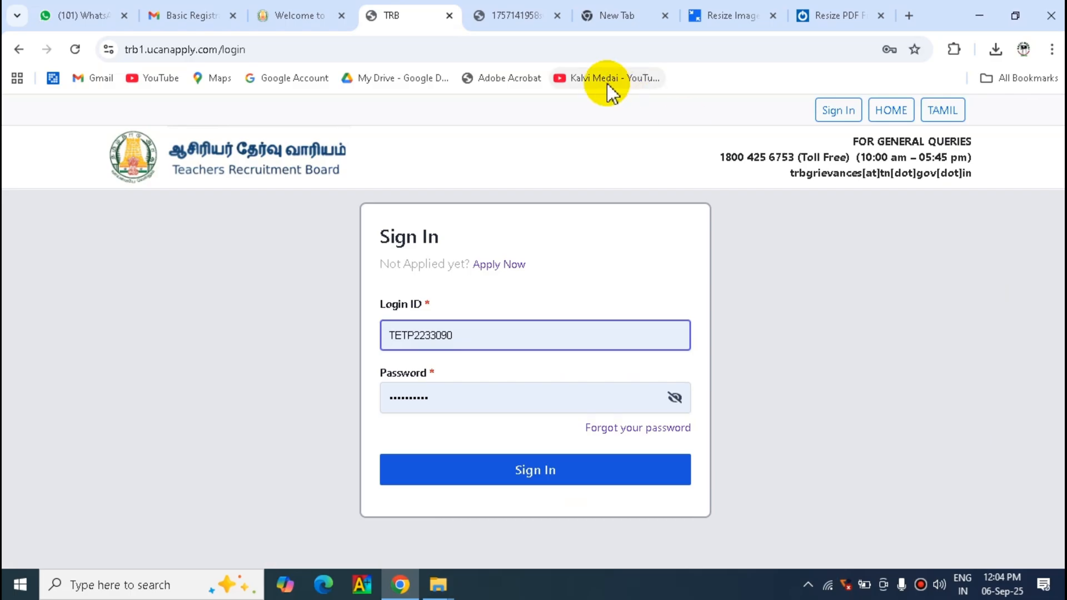
pyautogui.click(174, 15)
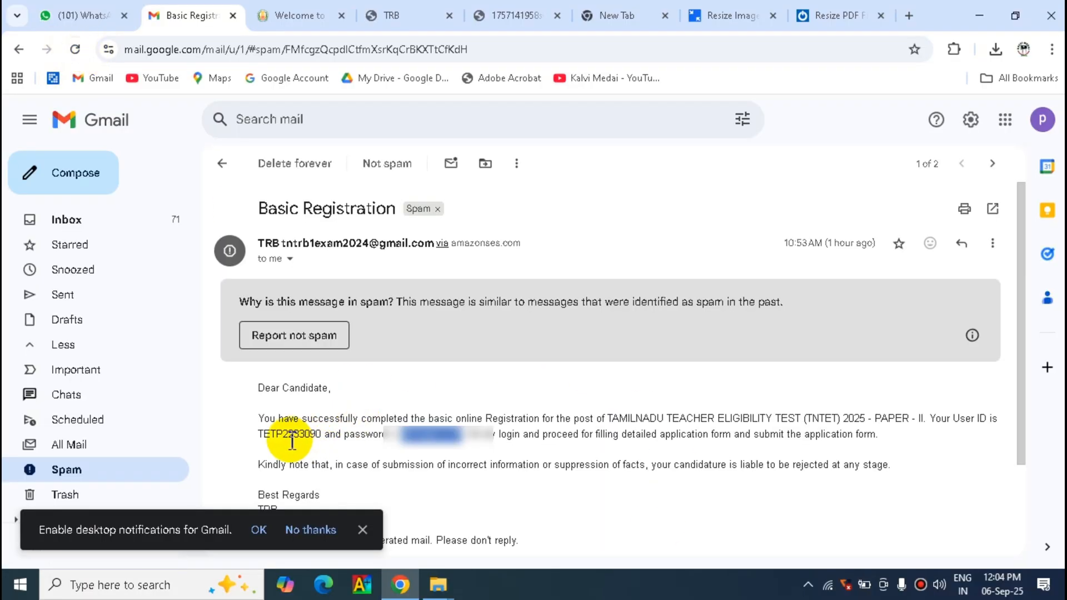
pyautogui.doubleClick(286, 435)
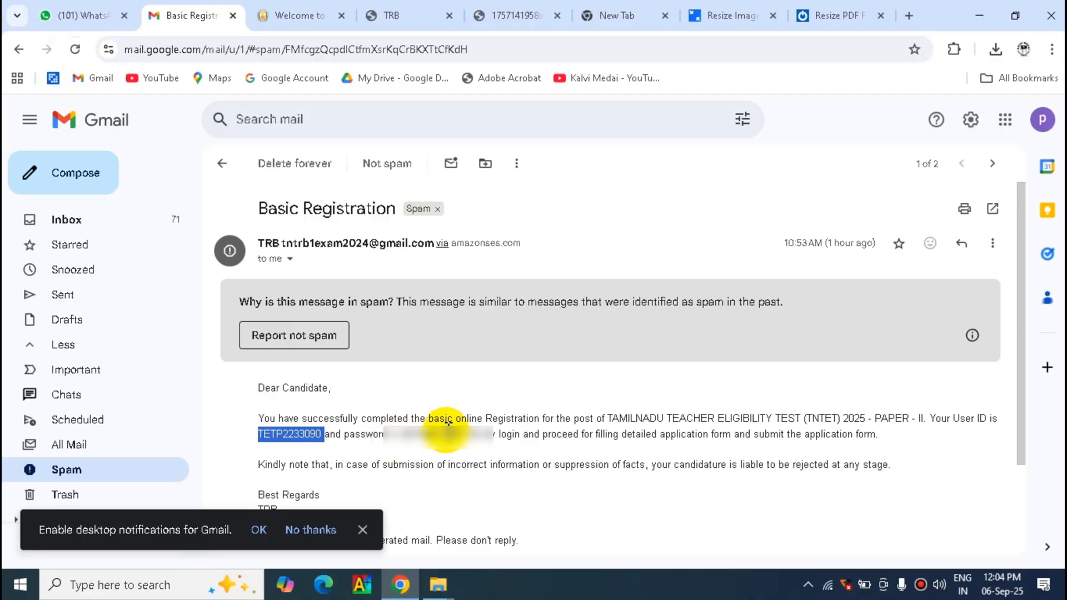
pyautogui.click(400, 13)
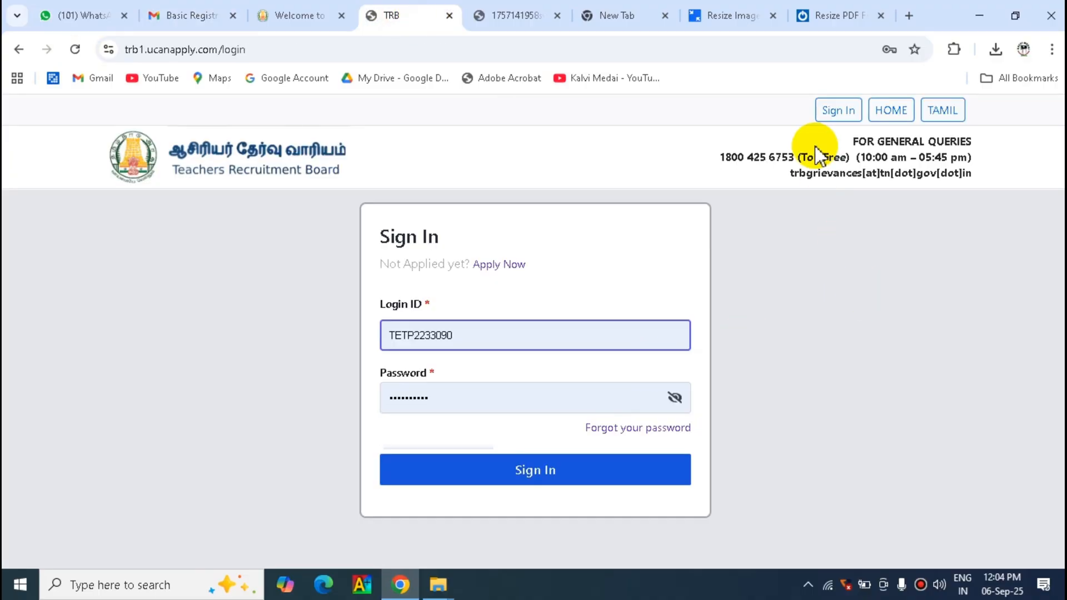
# Step: Sign in to the TRB portal with the saved login ID and password, and reopen the TNTET Paper II application
pyautogui.click(889, 112)
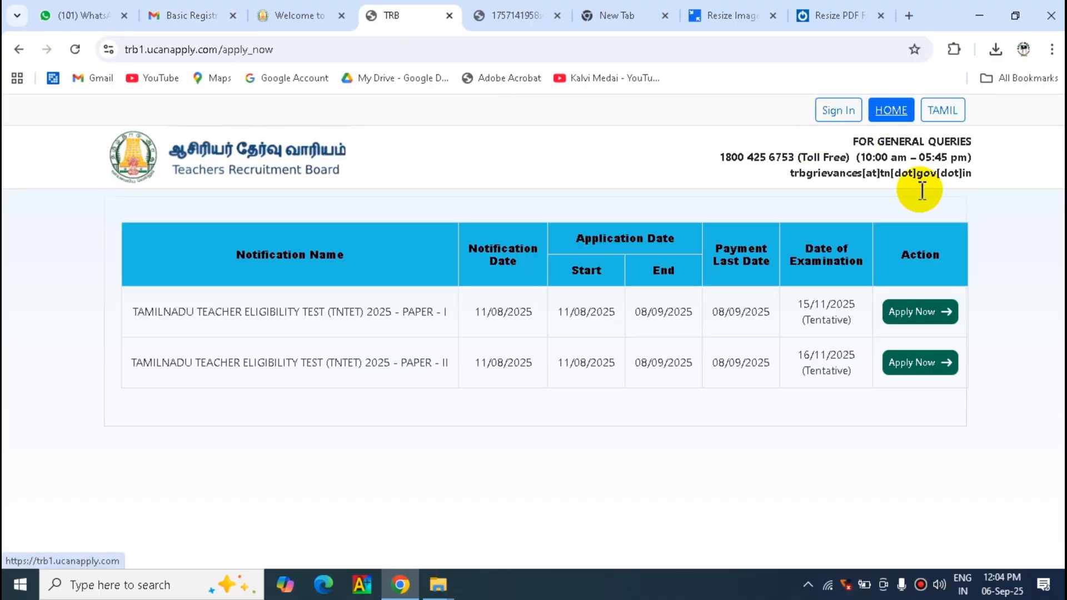
pyautogui.click(840, 110)
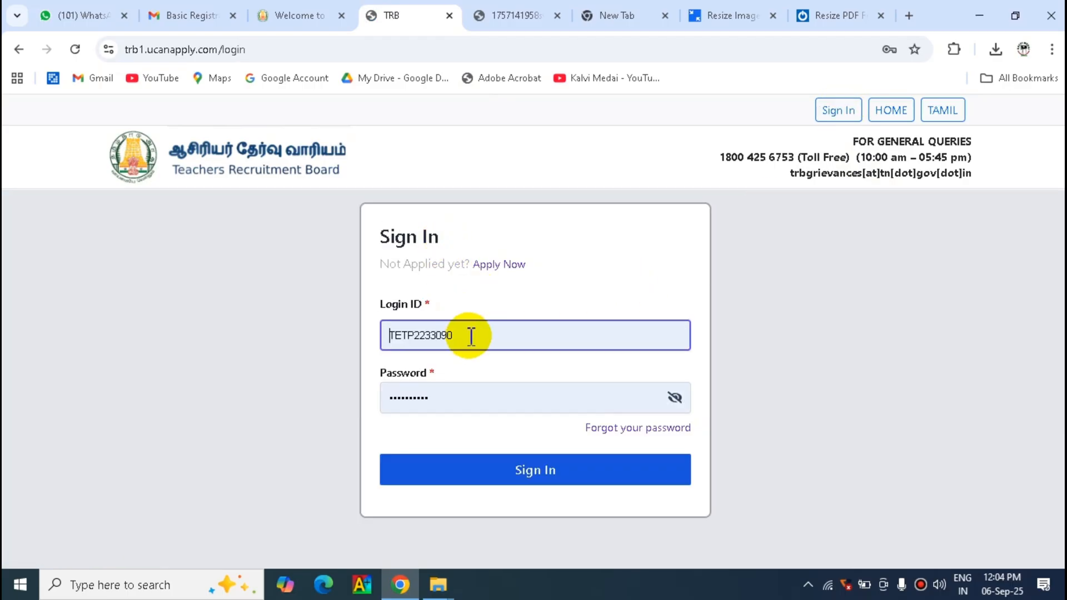
pyautogui.click(178, 18)
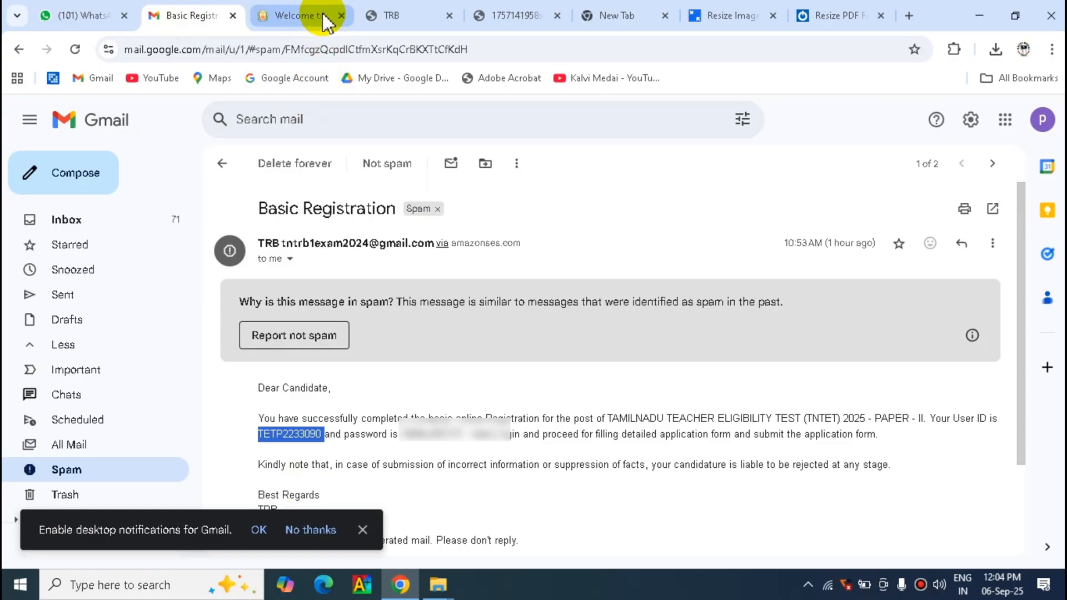
pyautogui.click(390, 15)
pyautogui.click(520, 462)
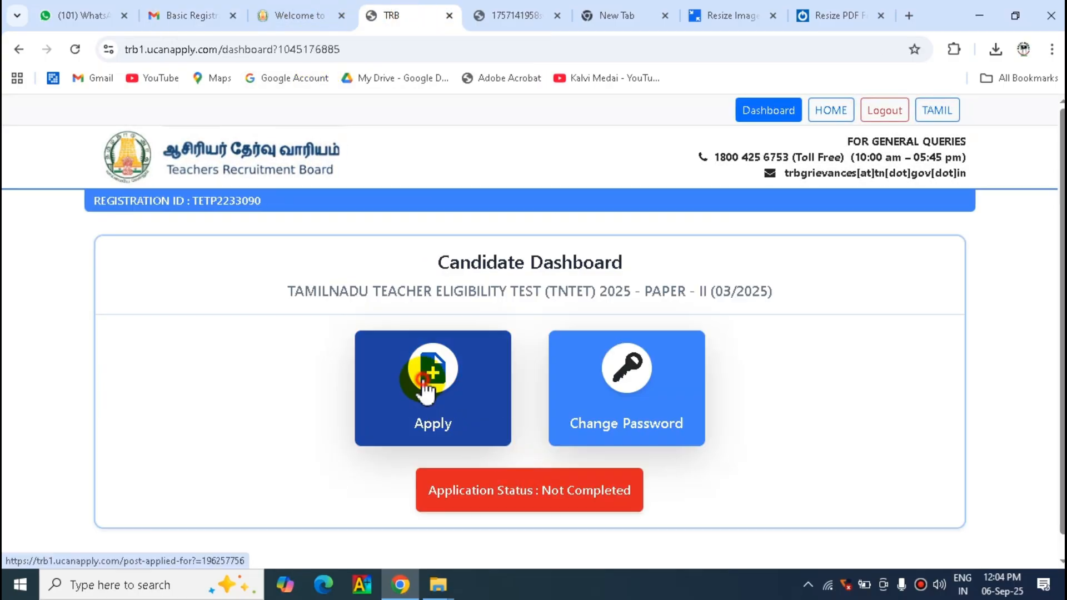
pyautogui.click(425, 377)
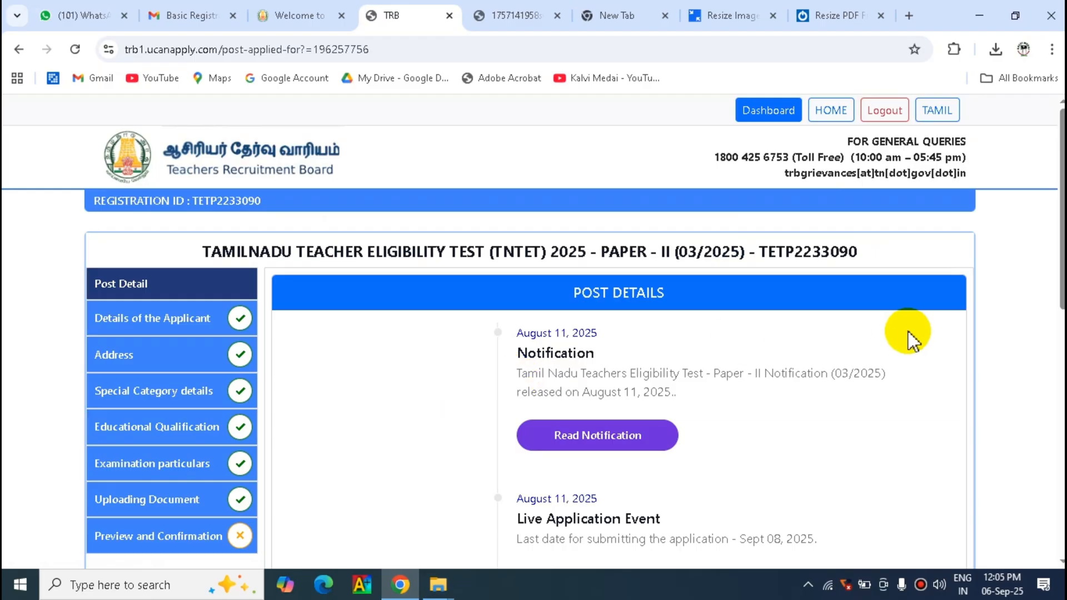
# Step: Log out of the candidate account from the Post Details page
pyautogui.click(893, 114)
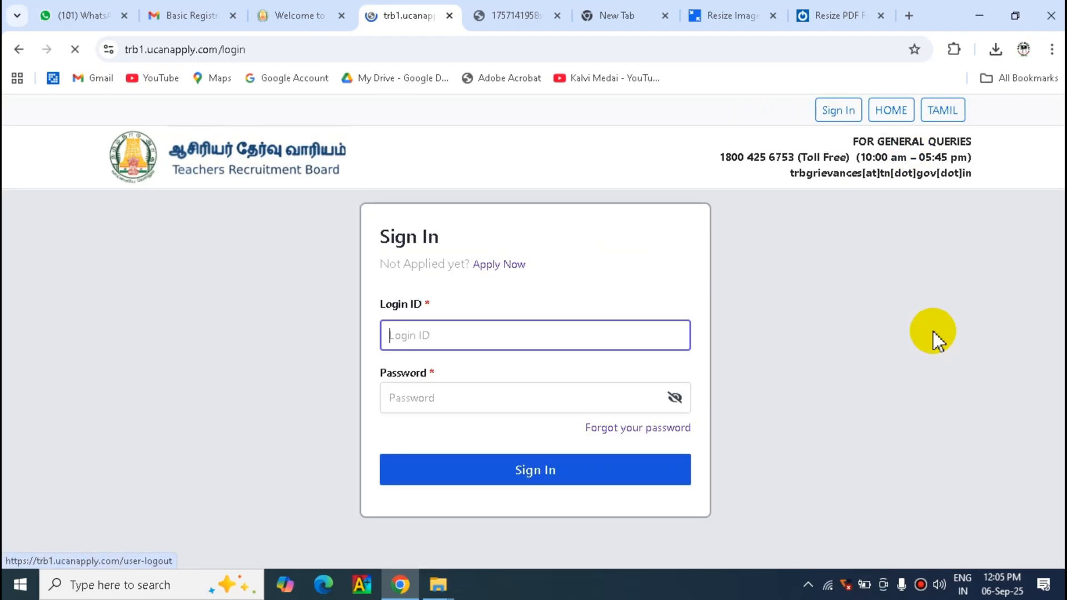